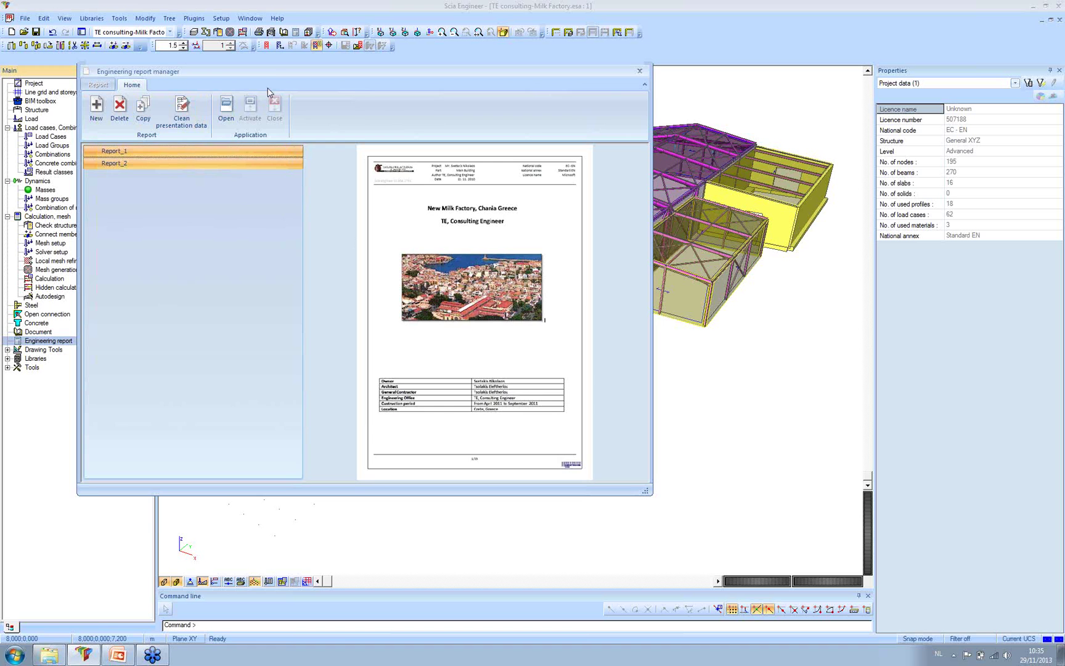
Open Report_1 from the Engineering report manager
drag(267, 72, 335, 110)
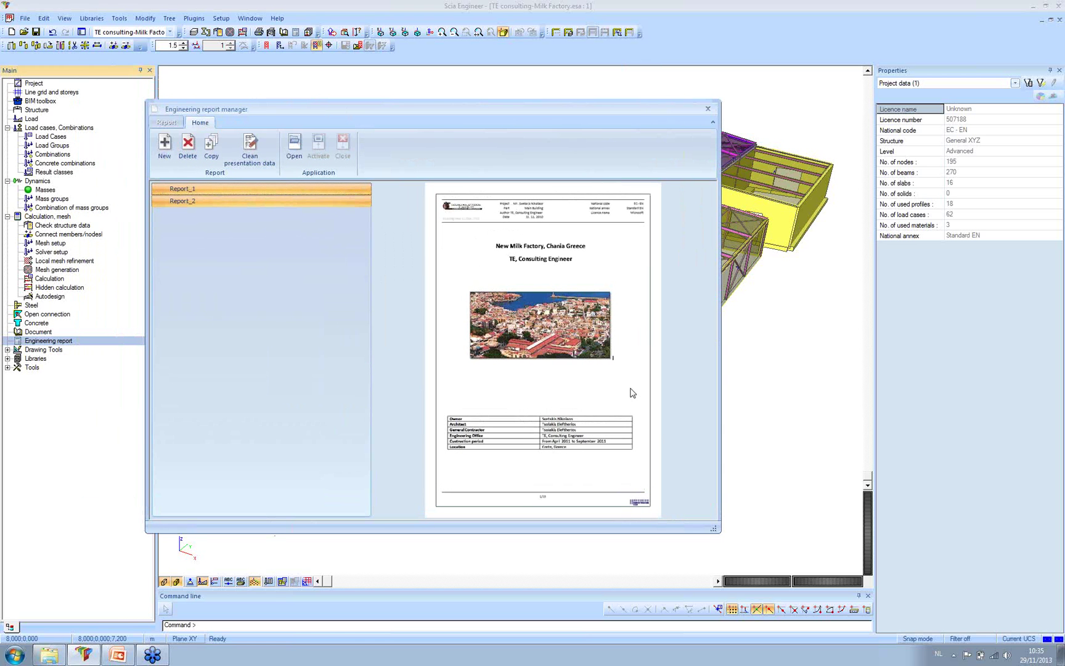
click(215, 201)
click(226, 191)
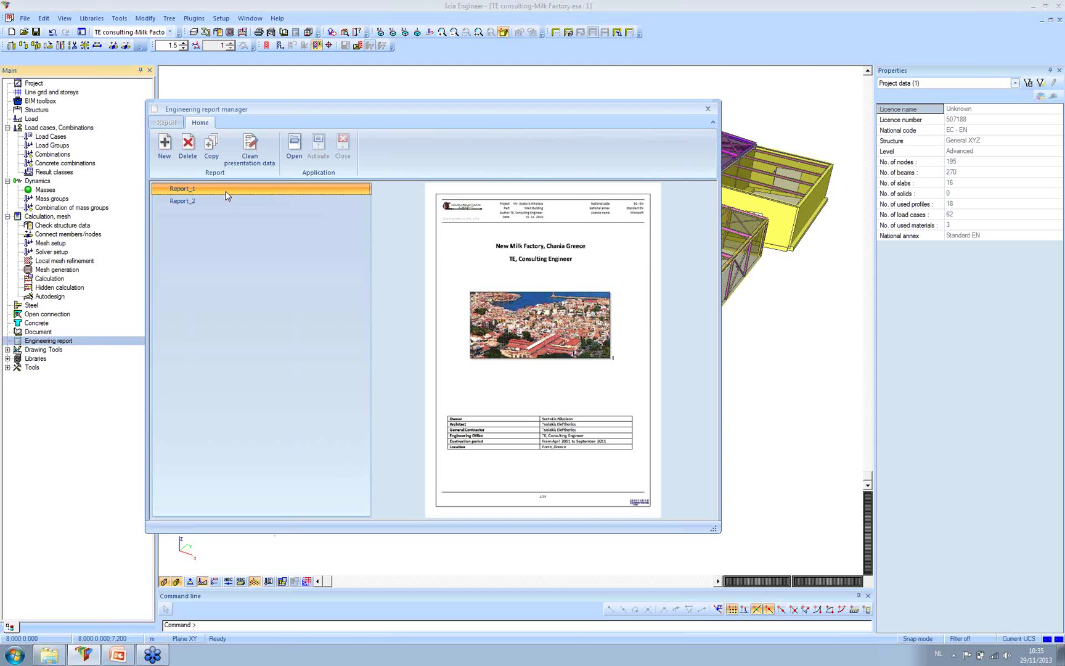
click(306, 156)
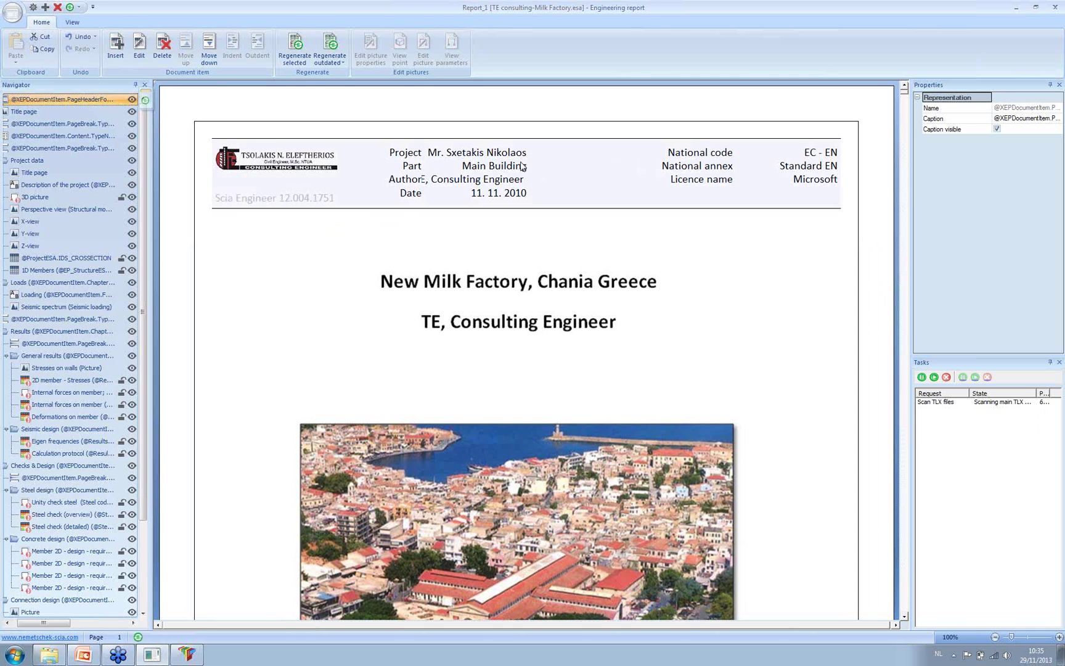
Edit the report's page header so the table with National code, National annex and Licence name uses a green font, and apply the layout
click(333, 134)
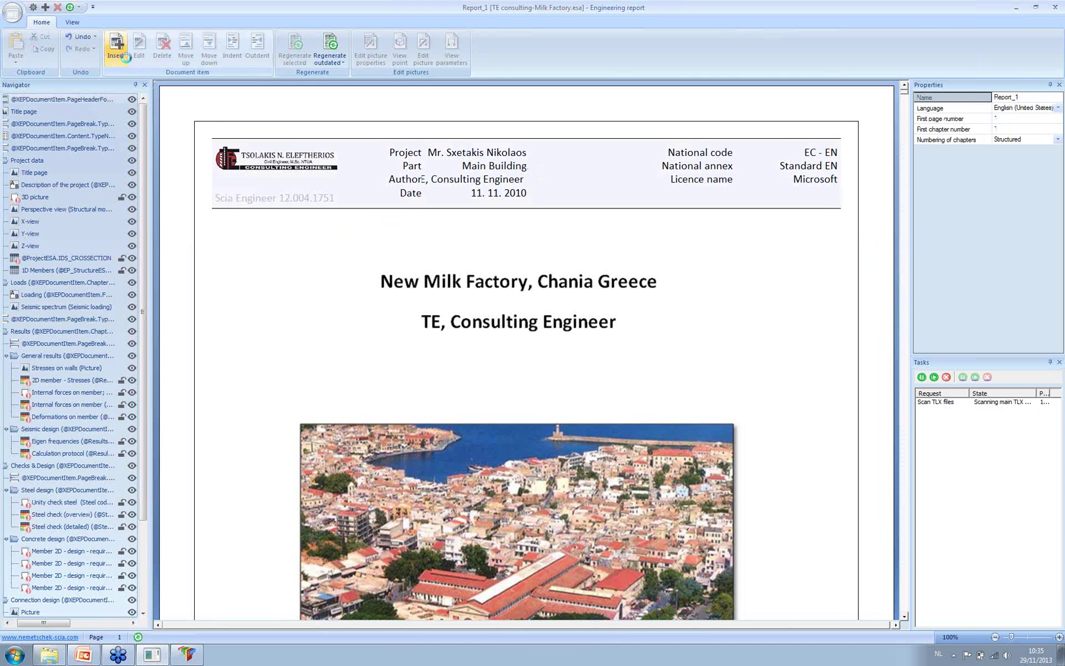
scroll(187, 116, down, 1)
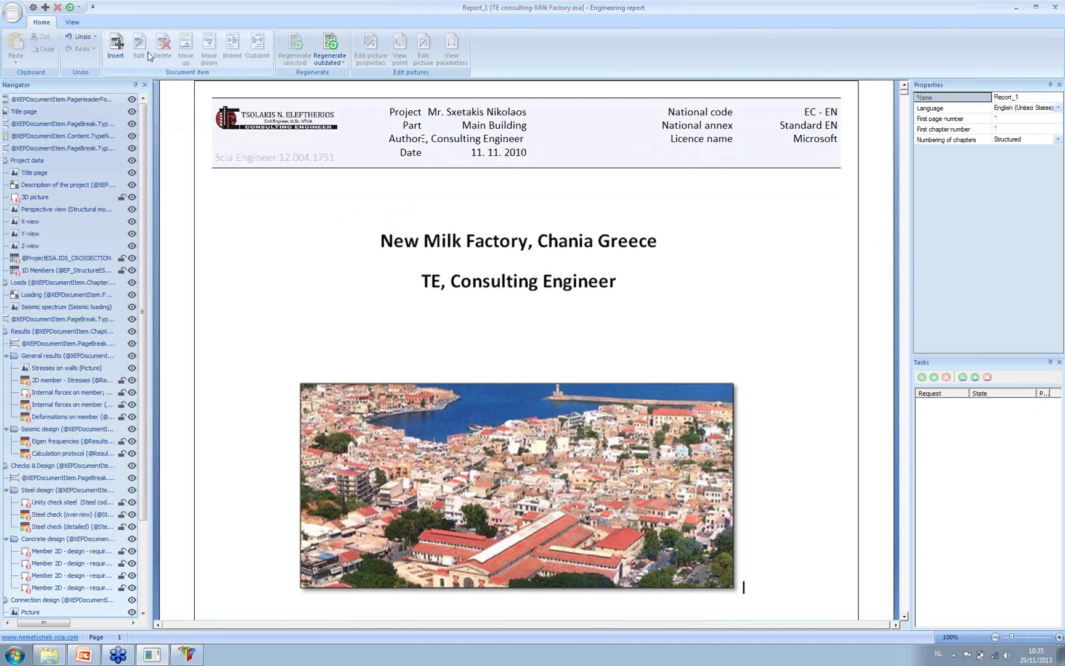
click(120, 101)
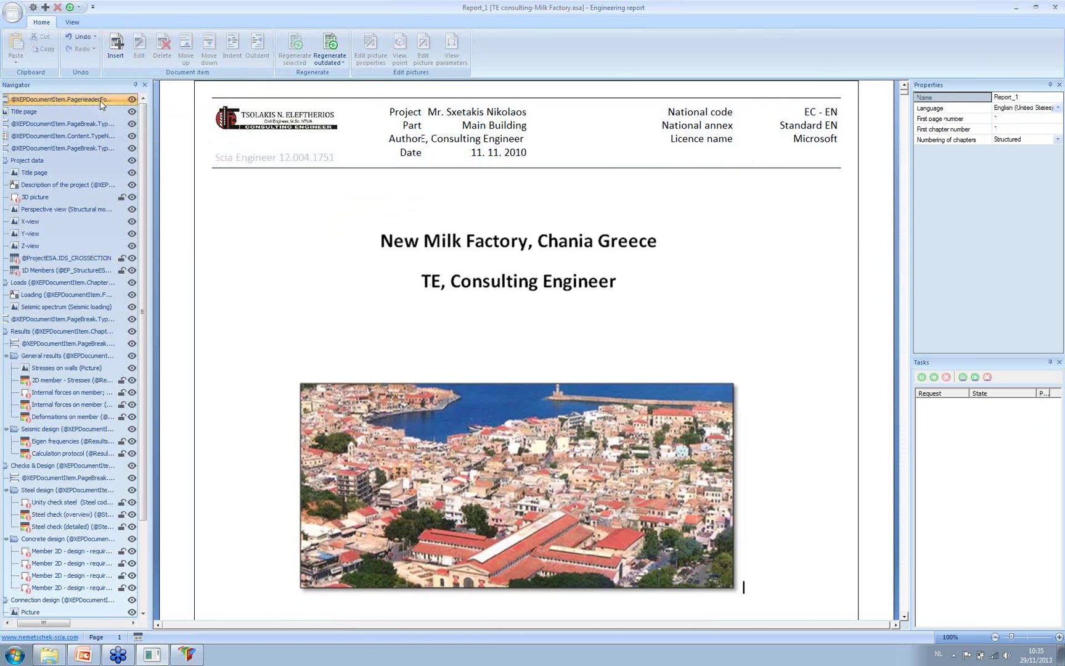
click(139, 47)
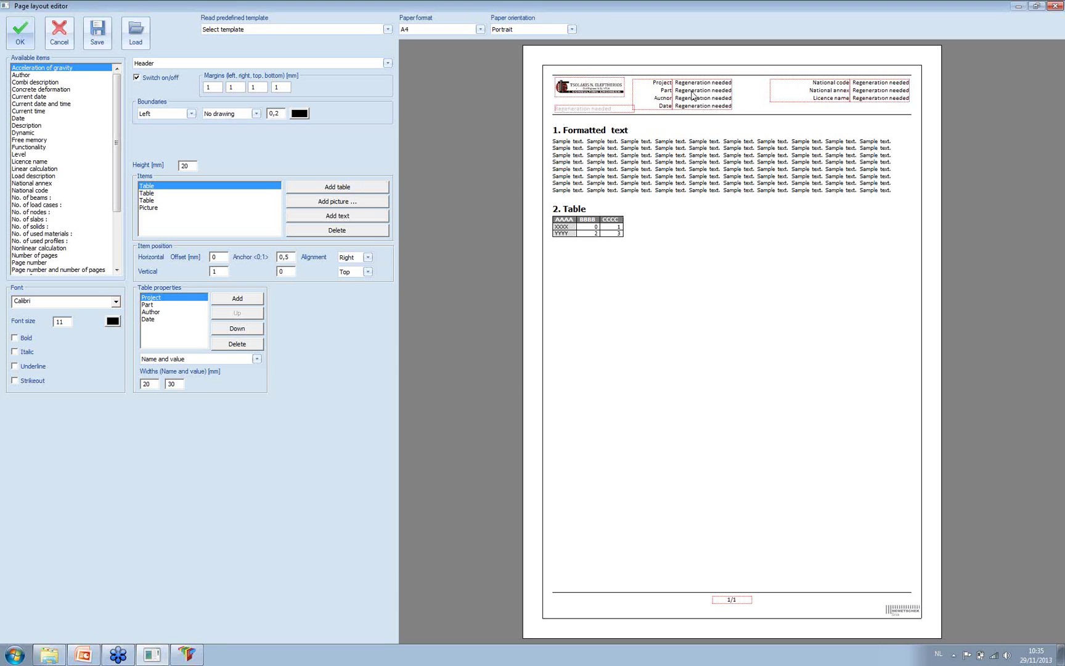
click(149, 194)
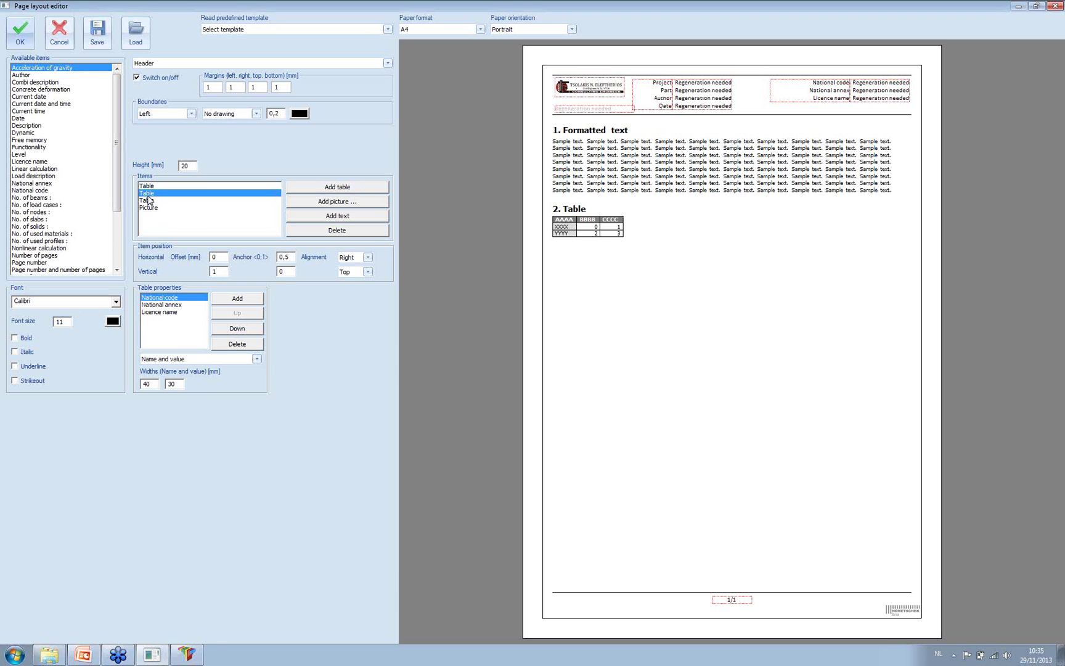
click(112, 321)
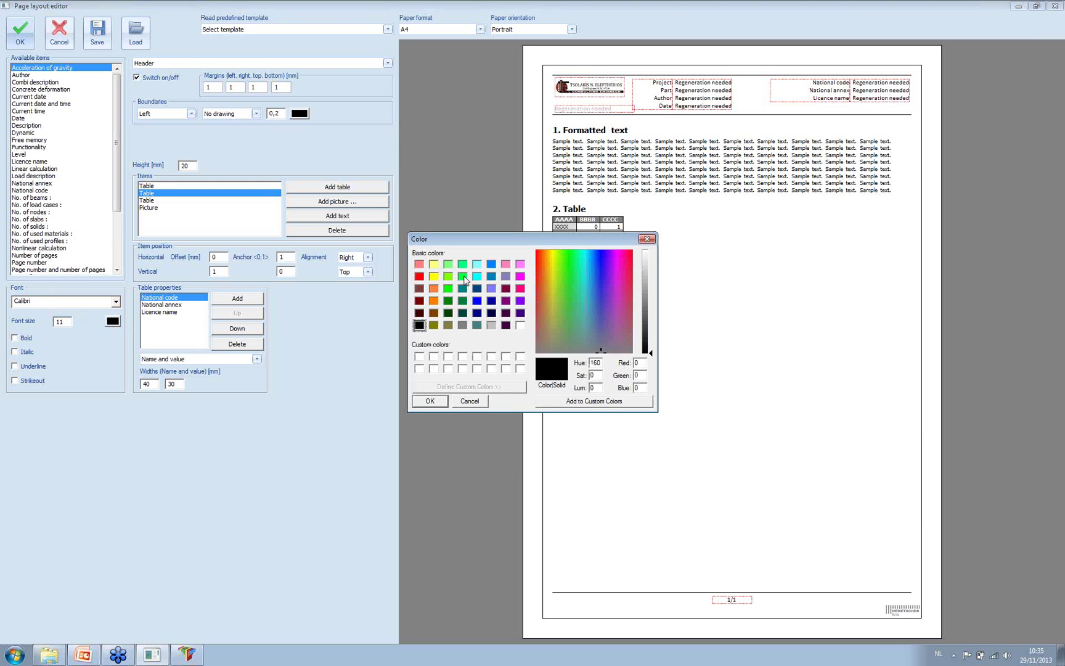
click(462, 276)
click(431, 401)
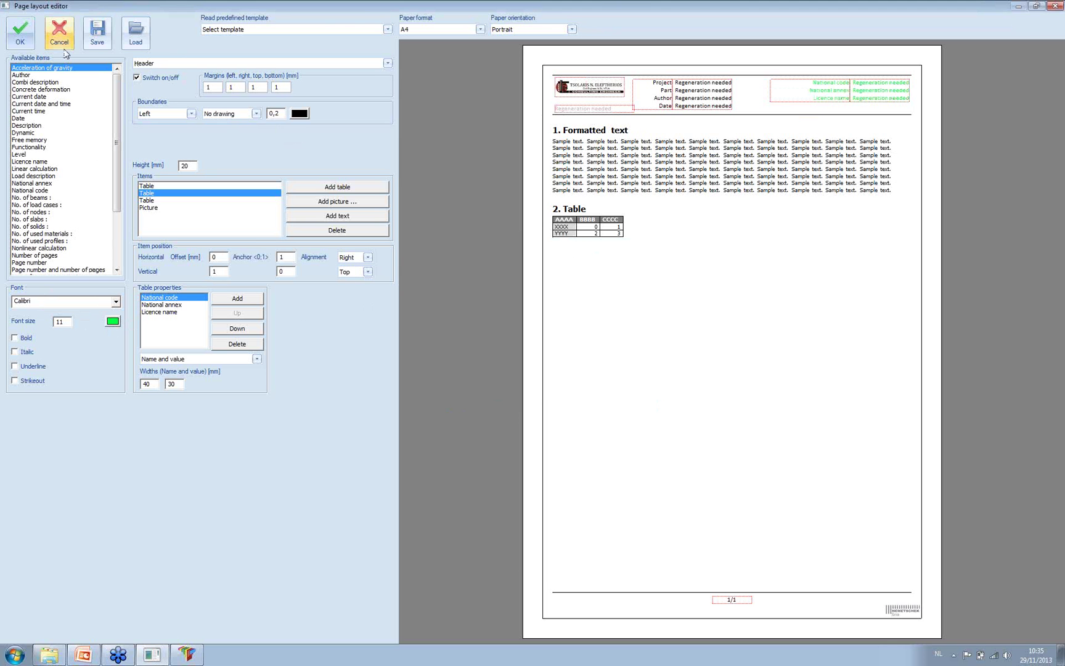
click(20, 34)
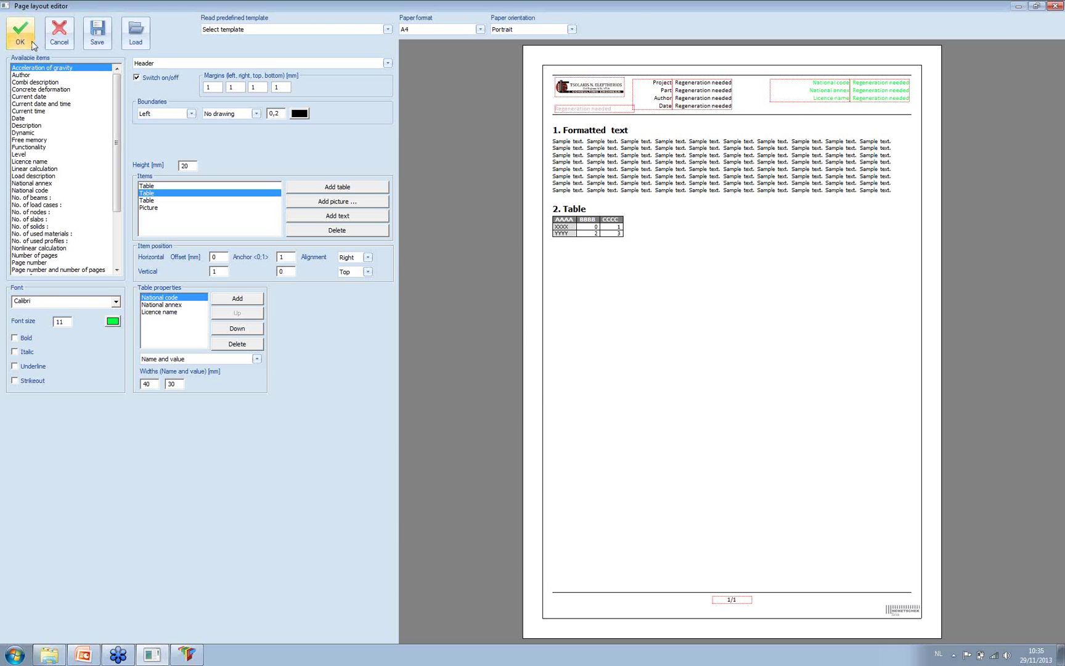
Fit the report pages to the window and examine the title page and its picture properties
scroll(521, 220, down, 4)
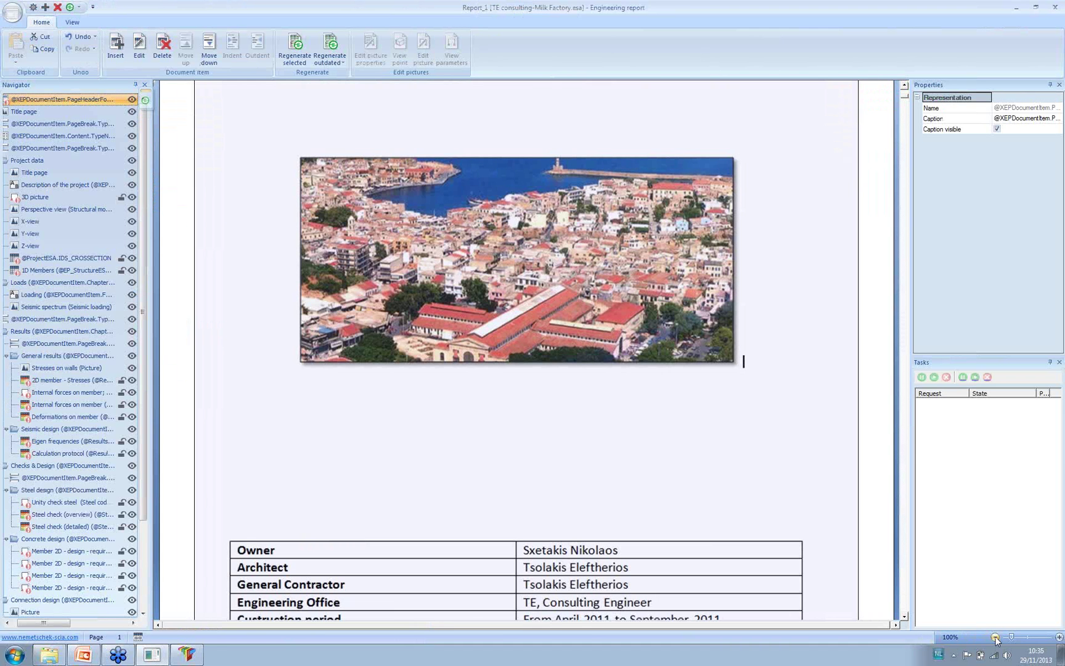
click(953, 636)
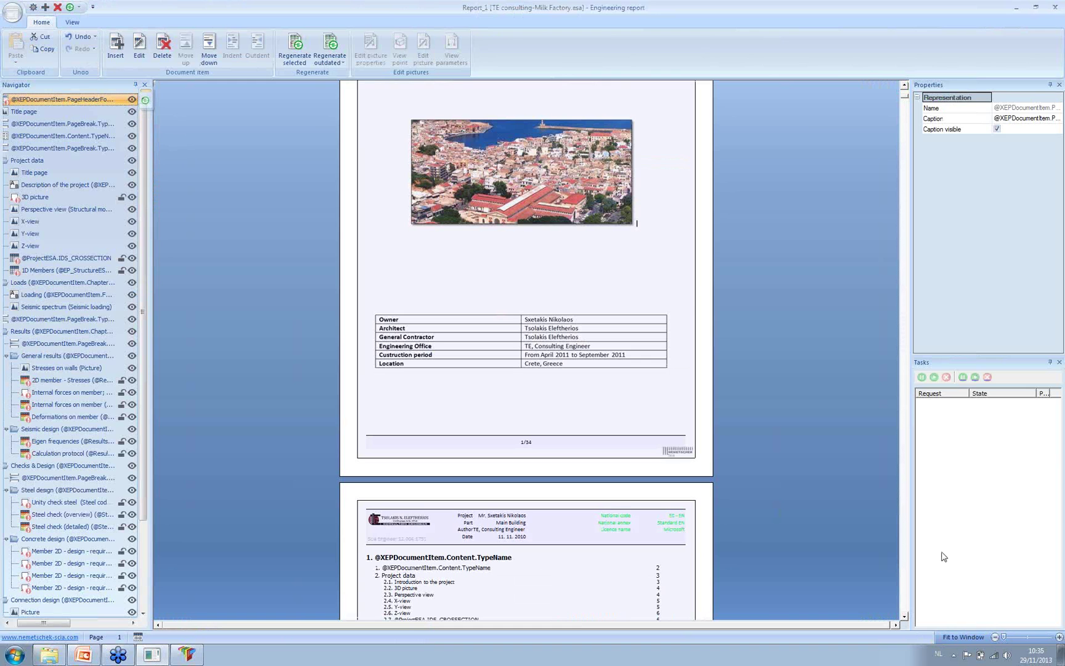
click(811, 297)
scroll(756, 301, up, 3)
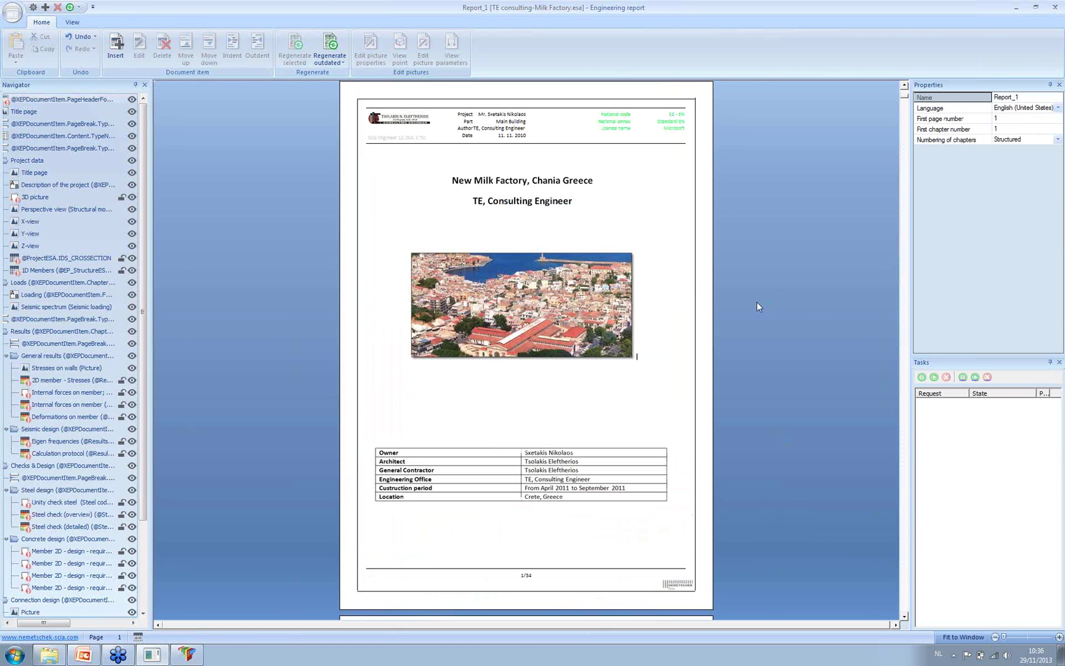
click(610, 321)
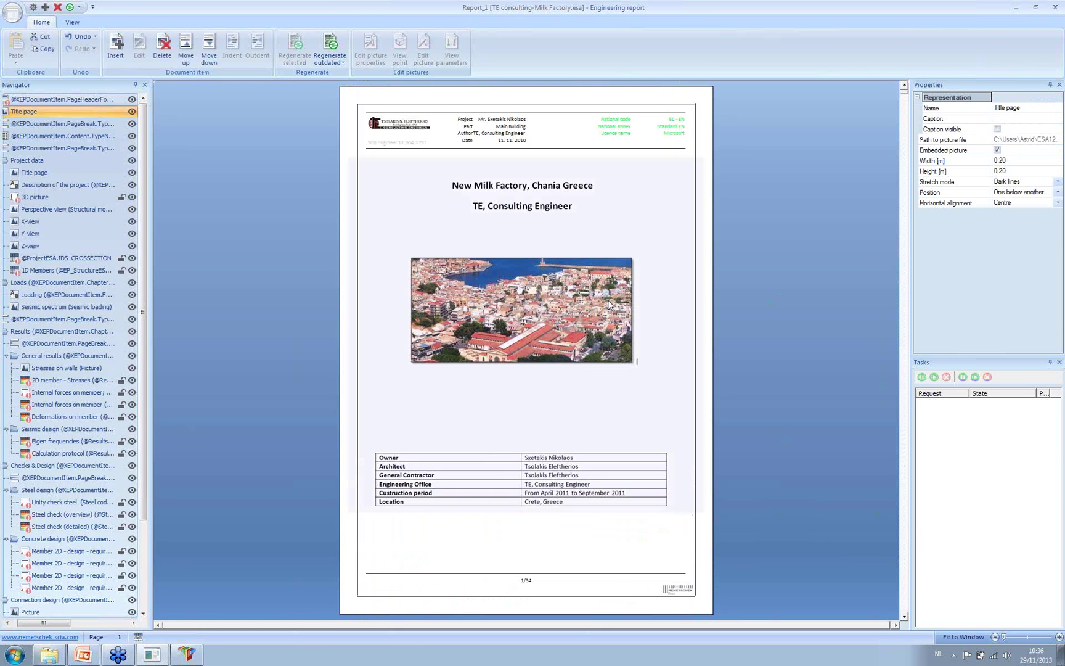
click(997, 149)
click(764, 256)
Examine the report's table of contents and the short project description in the Project data chapter
scroll(765, 257, down, 1)
scroll(765, 256, down, 8)
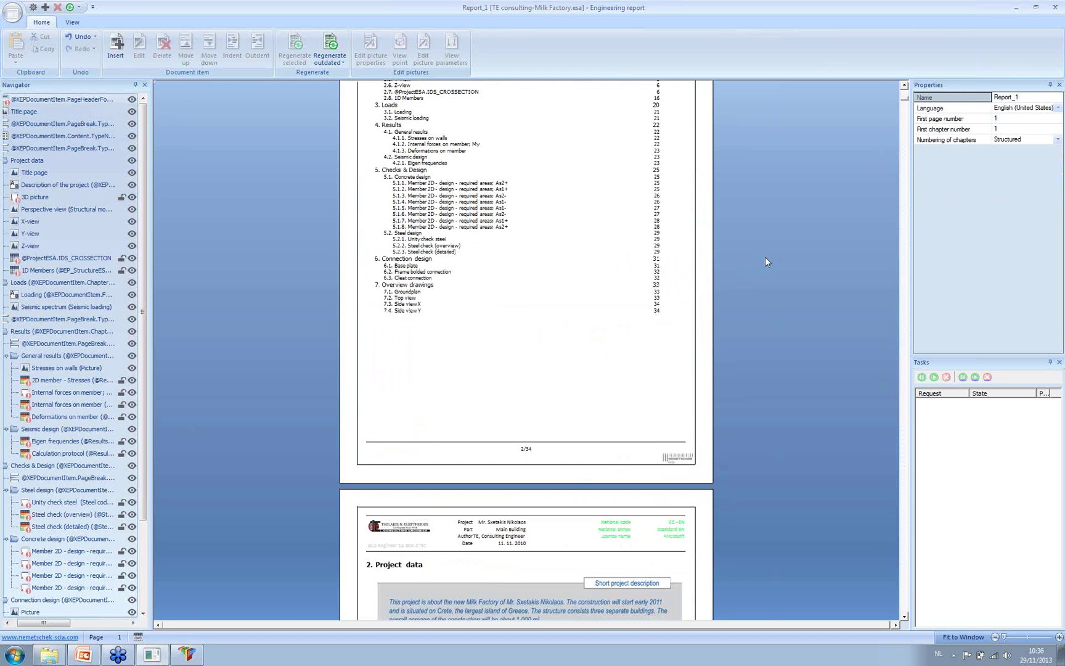
scroll(713, 257, up, 2)
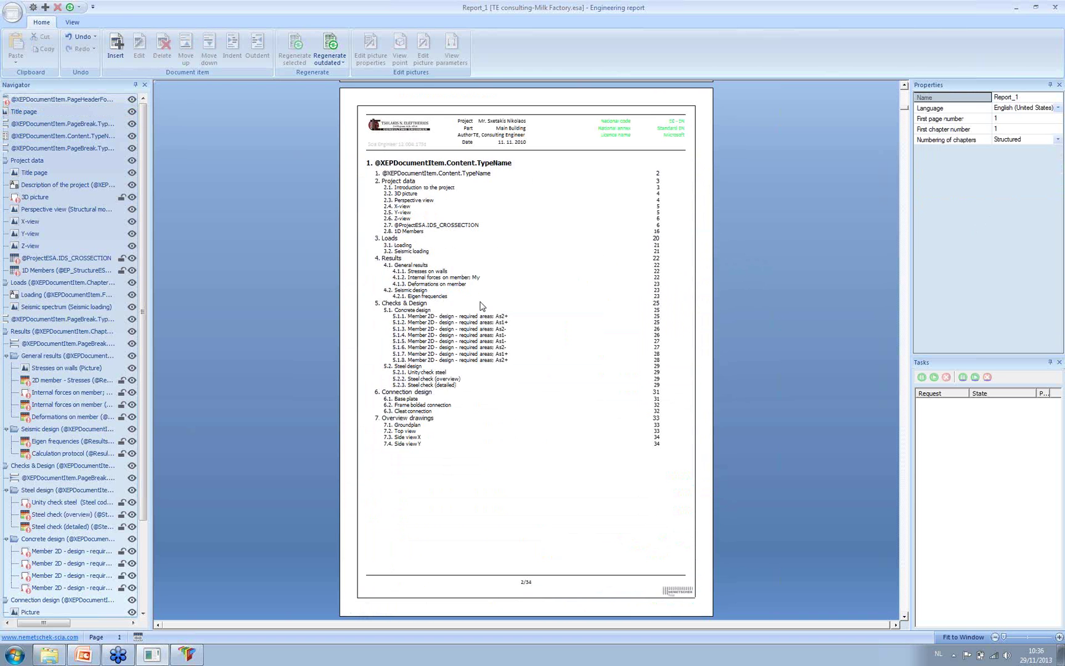
click(452, 322)
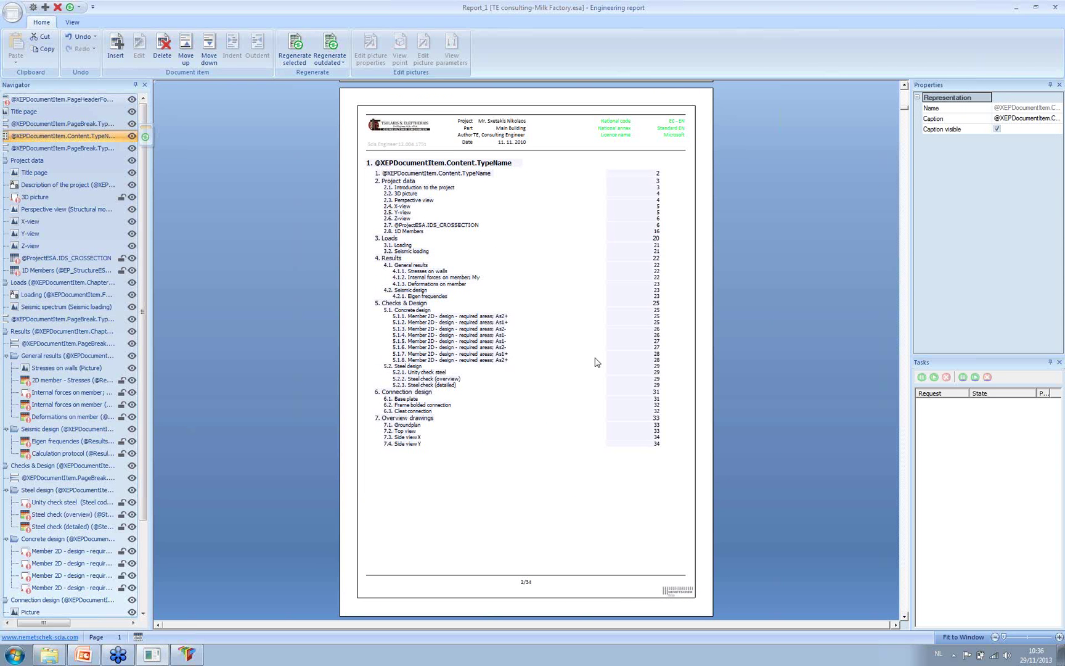
scroll(596, 367, down, 5)
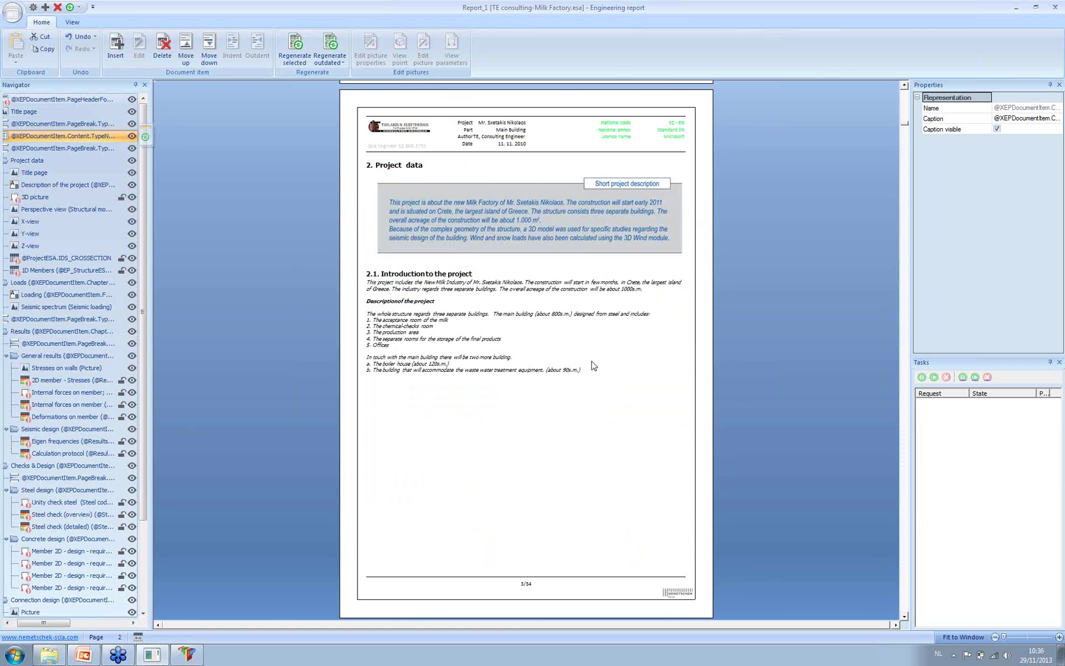
click(515, 241)
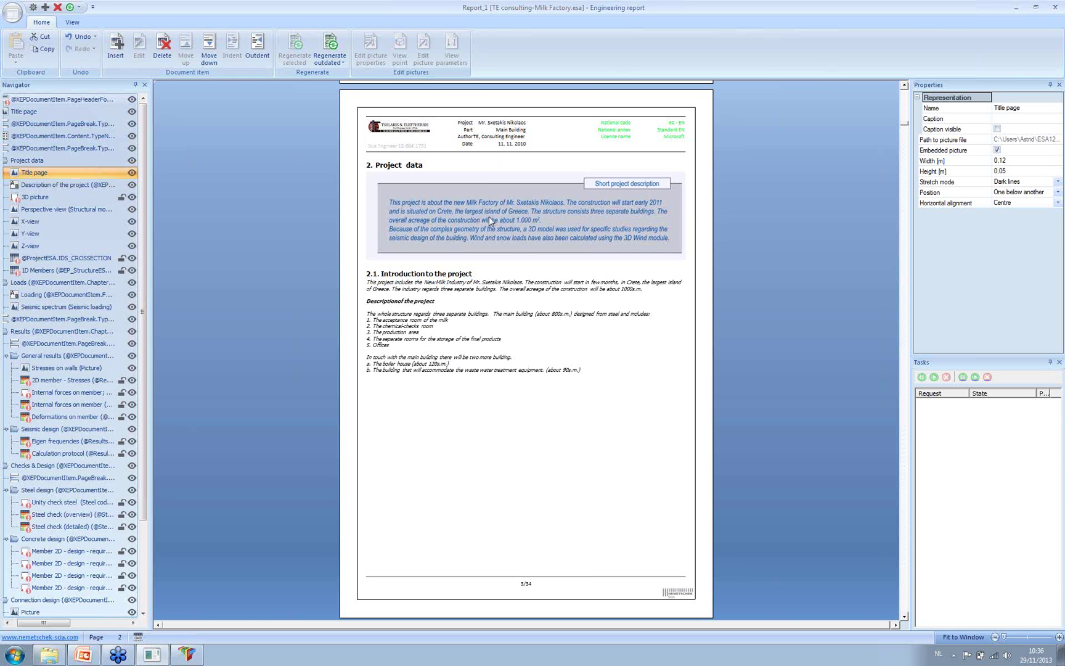
Select the introduction text of the Project data chapter and widen the Navigator to show longer item names
click(442, 282)
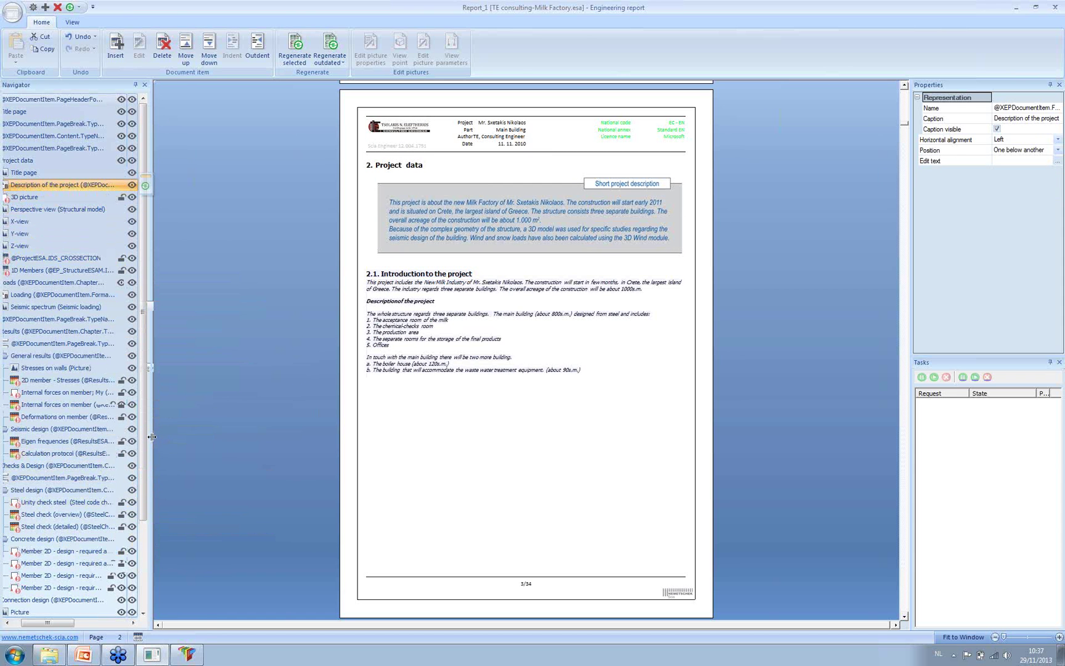
drag(150, 436, 206, 383)
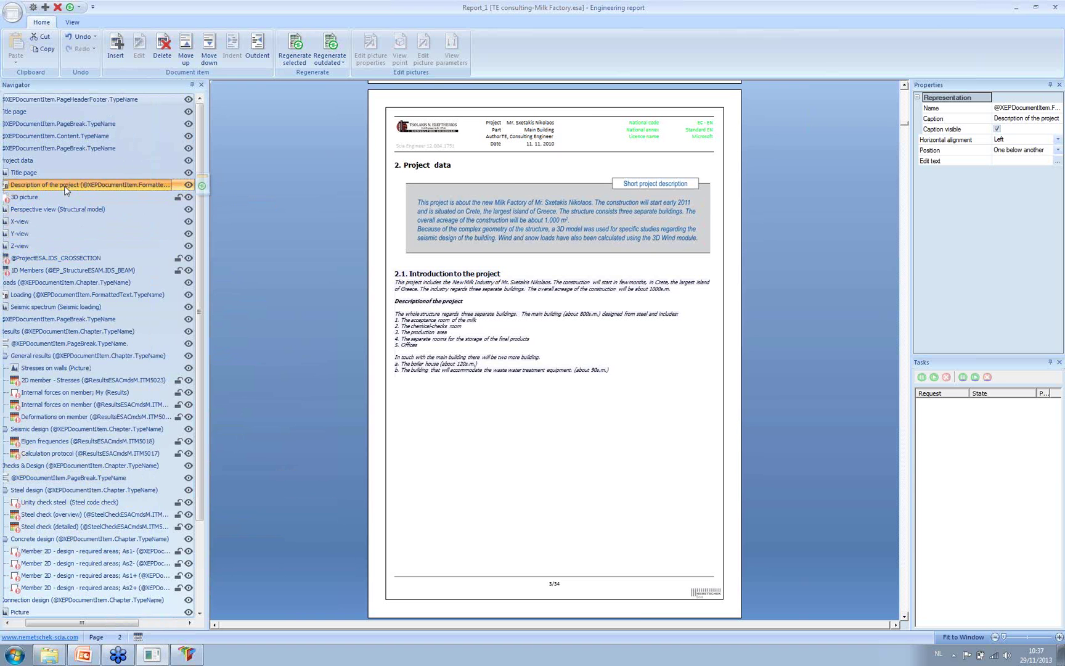
scroll(725, 230, down, 3)
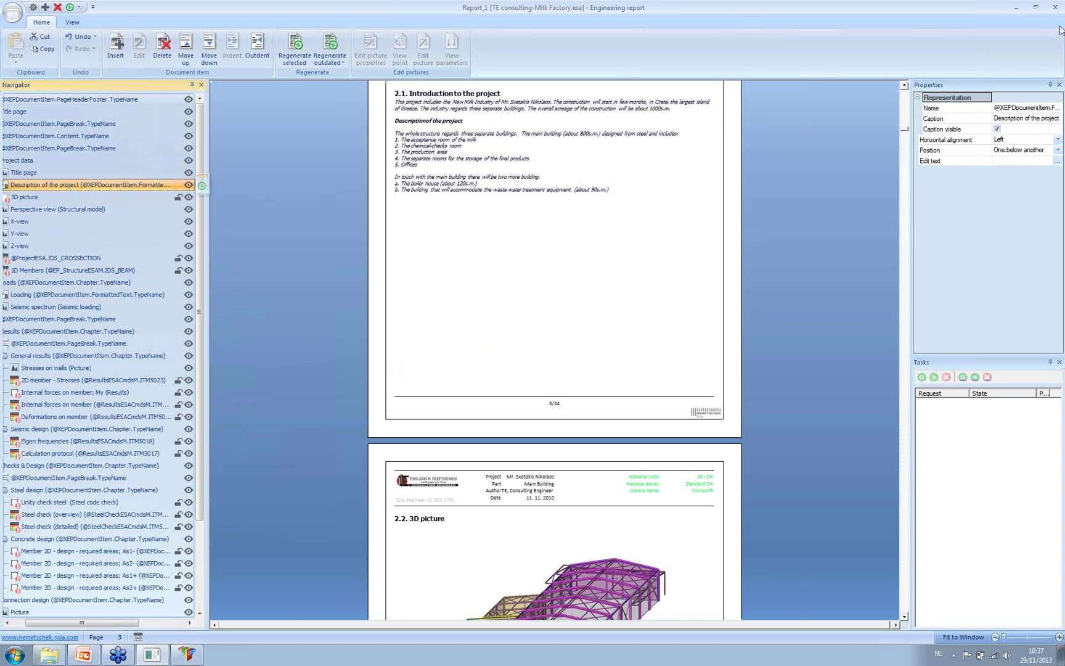
click(1018, 120)
double_click(917, 13)
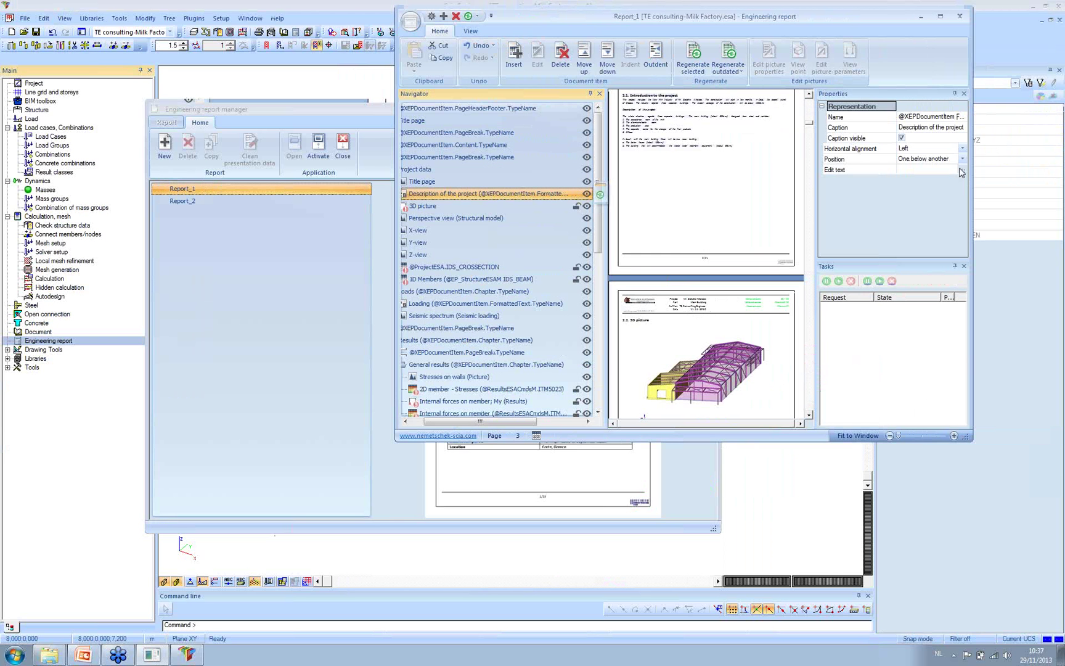
click(960, 169)
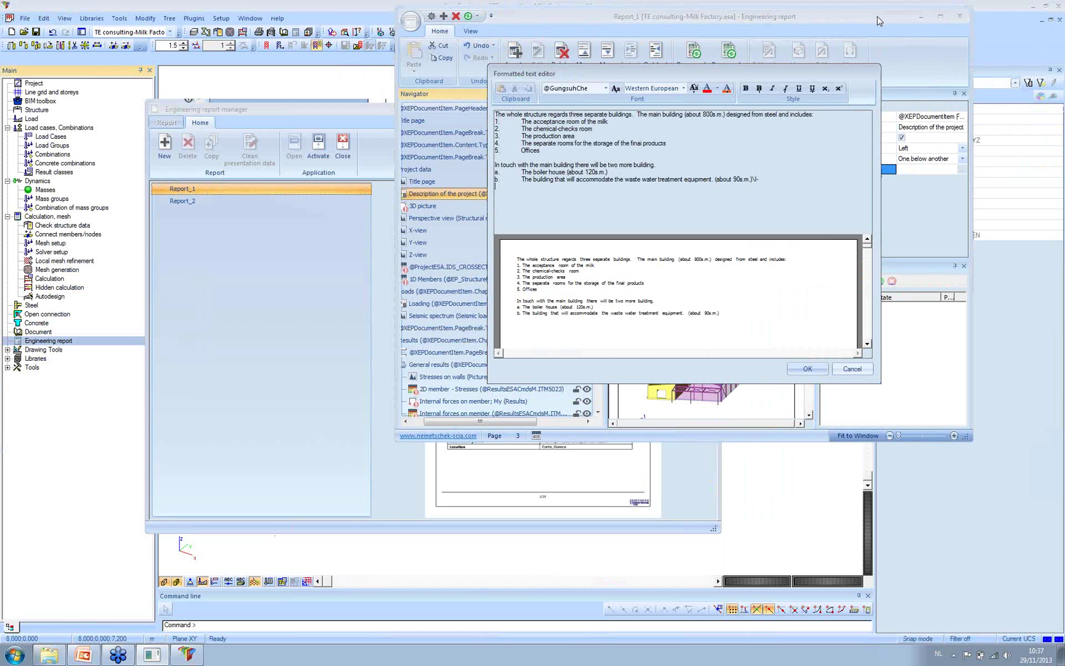
click(852, 369)
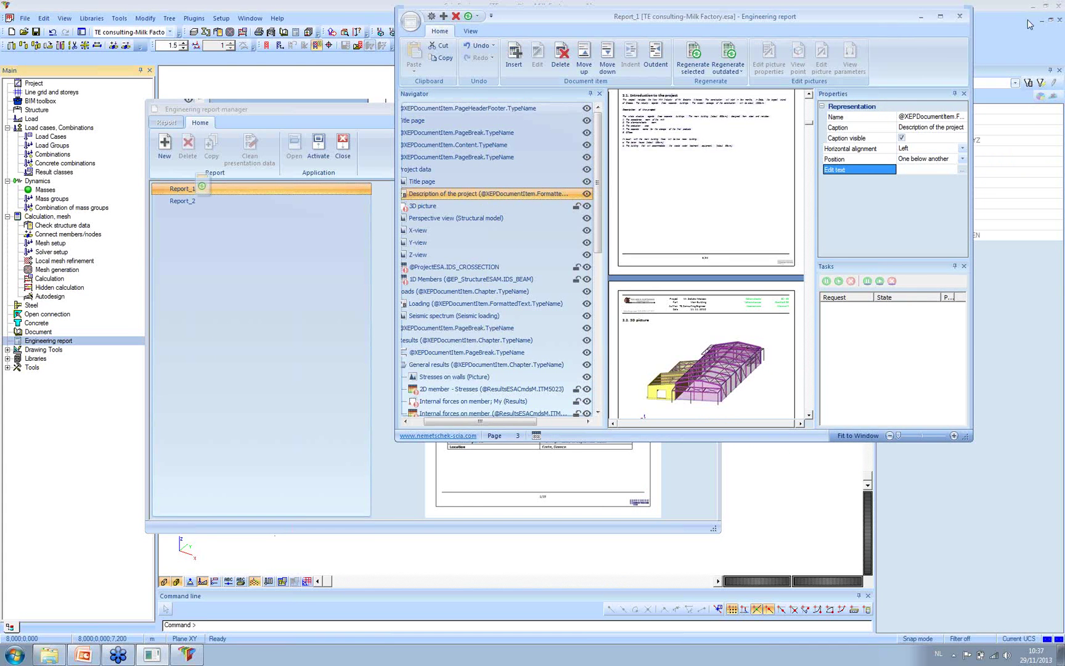
double_click(891, 20)
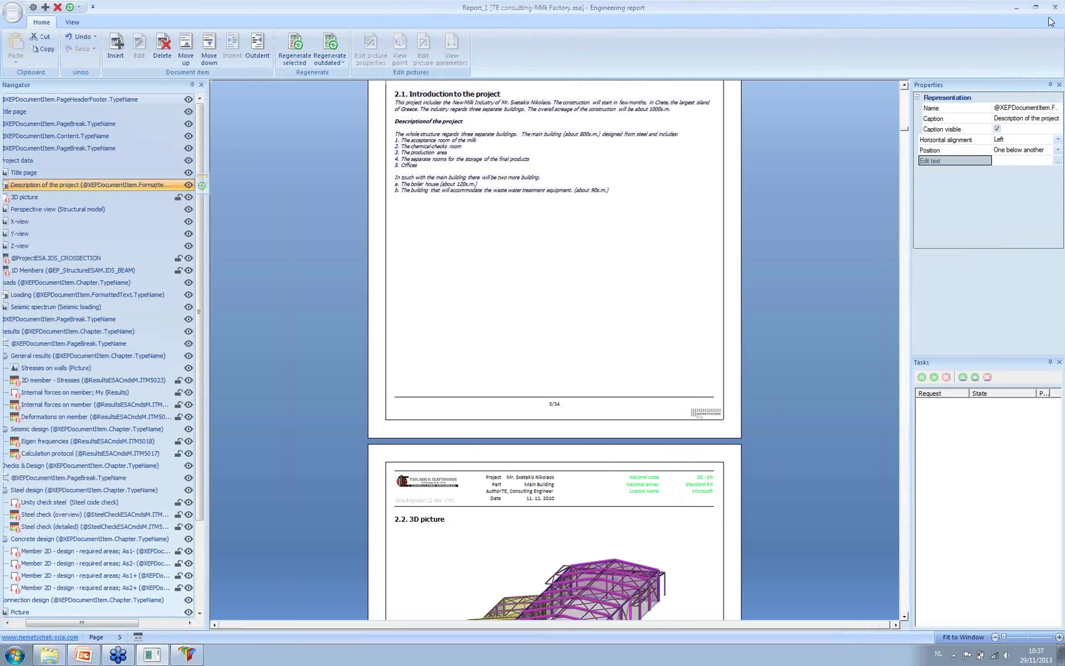
Color the project description text red from "chemical-checks room" through "The" on the next line, and apply the edit
click(1046, 160)
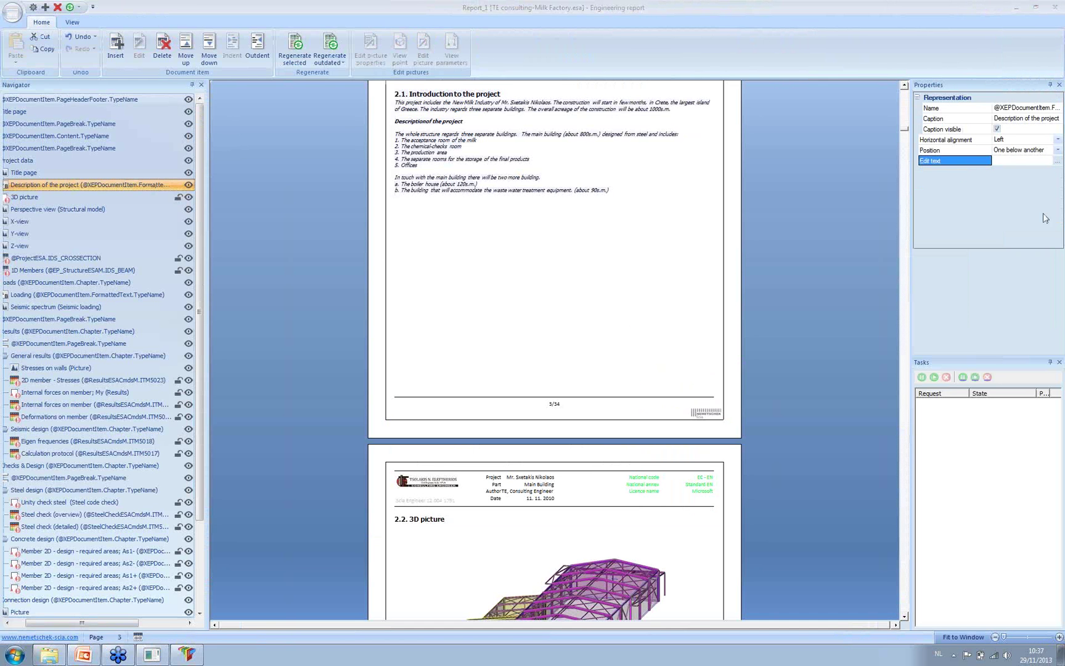
click(1058, 161)
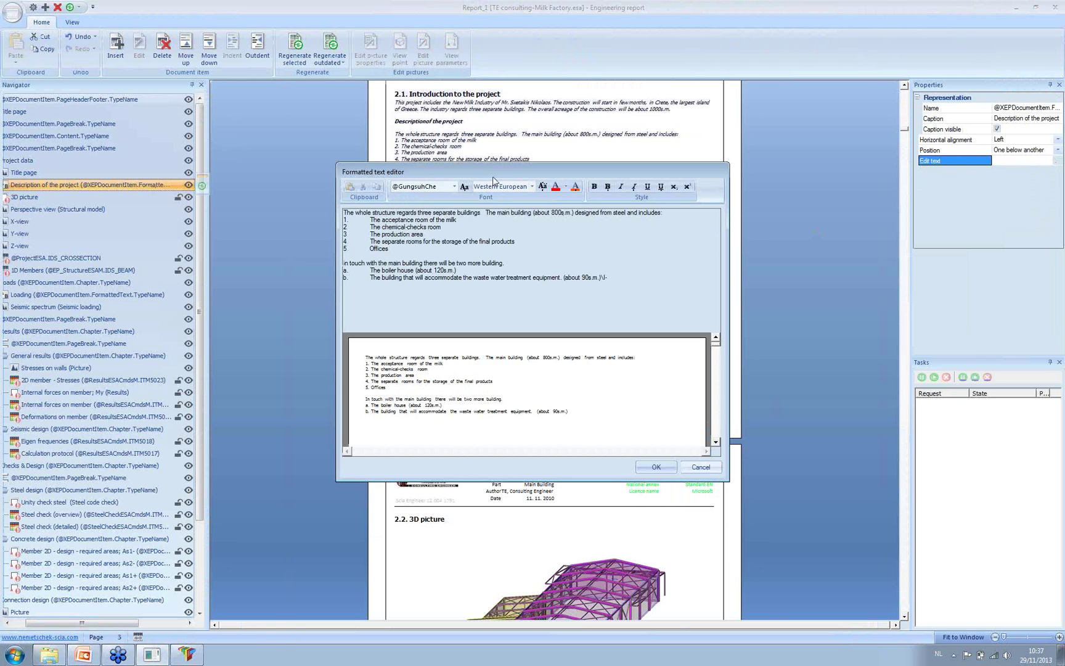
drag(492, 176, 457, 128)
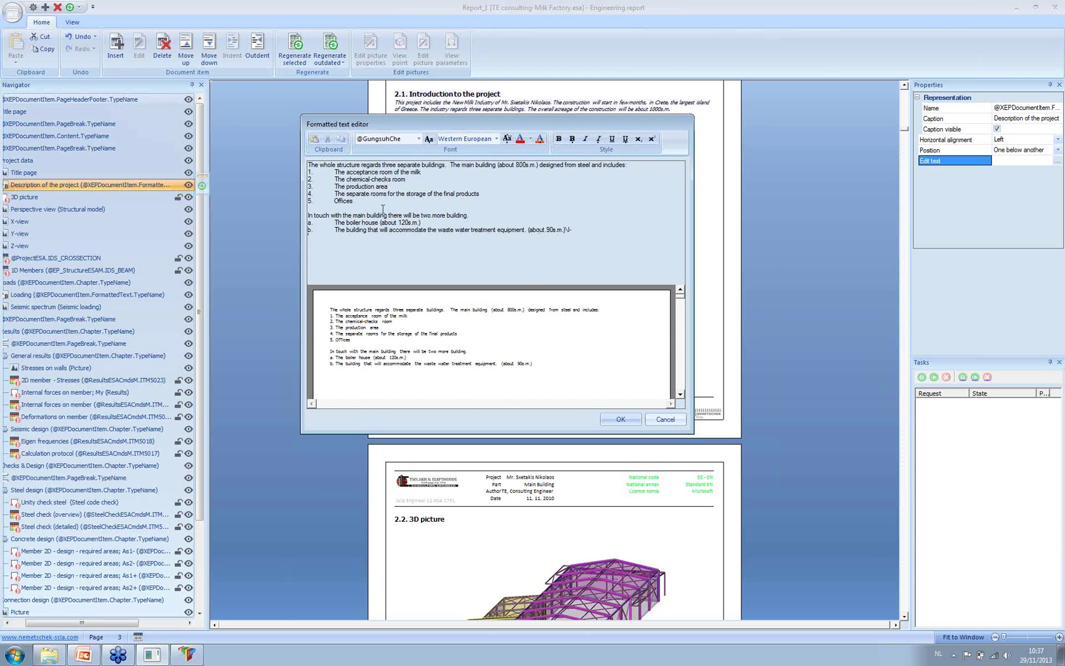
drag(347, 180, 346, 187)
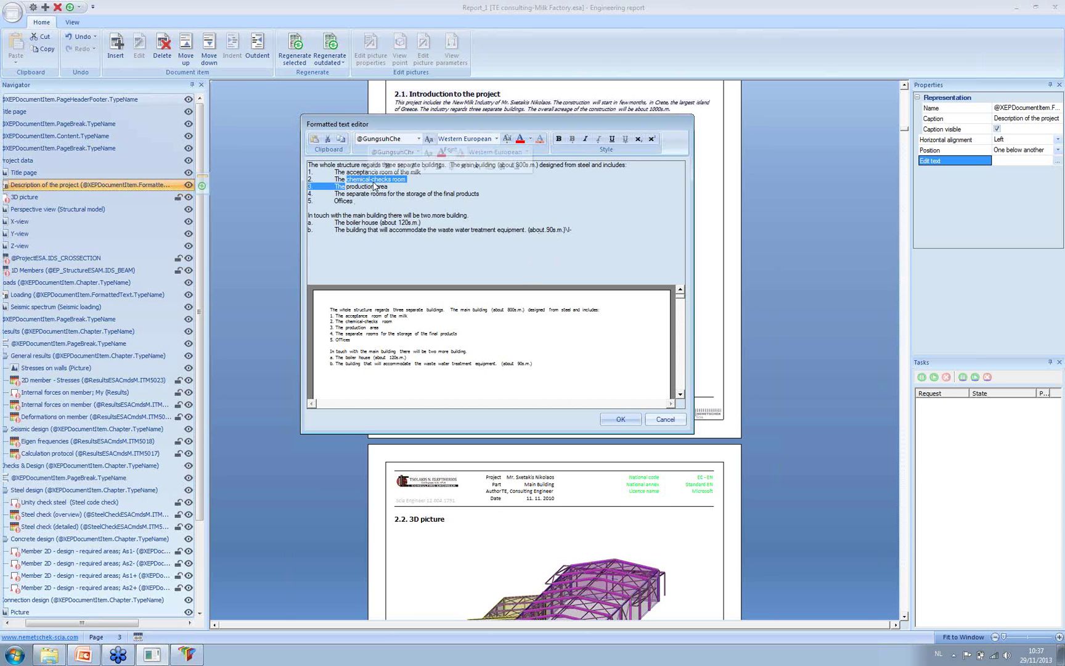
click(521, 138)
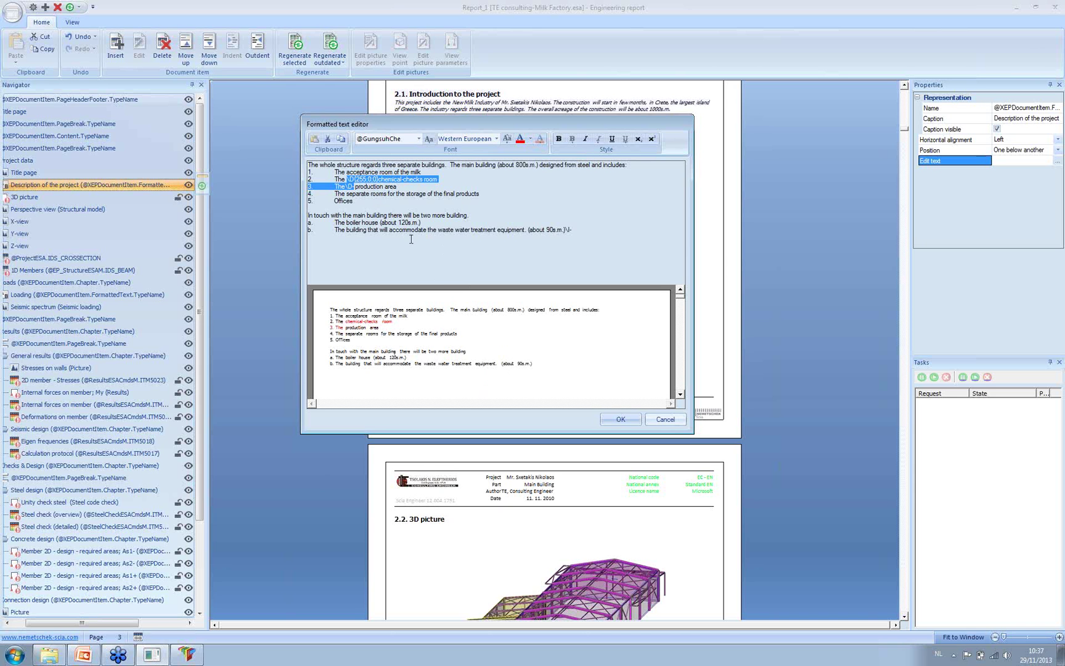
click(621, 419)
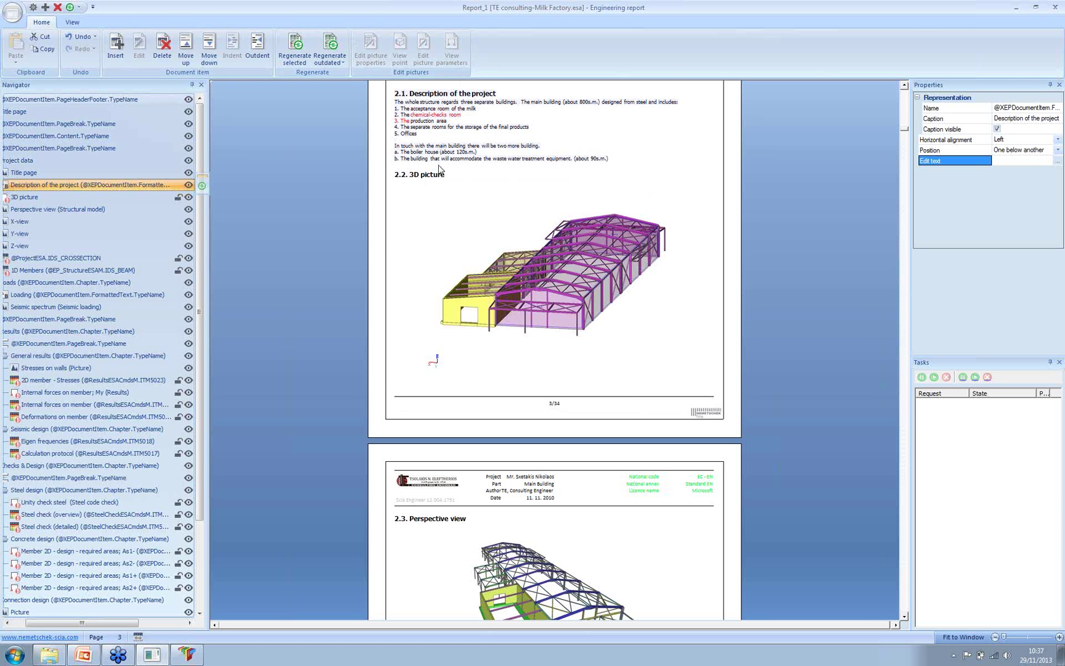
Reopen the project description in the formatted text editor, enlarge the editor to check the colored text, and close it
click(1058, 160)
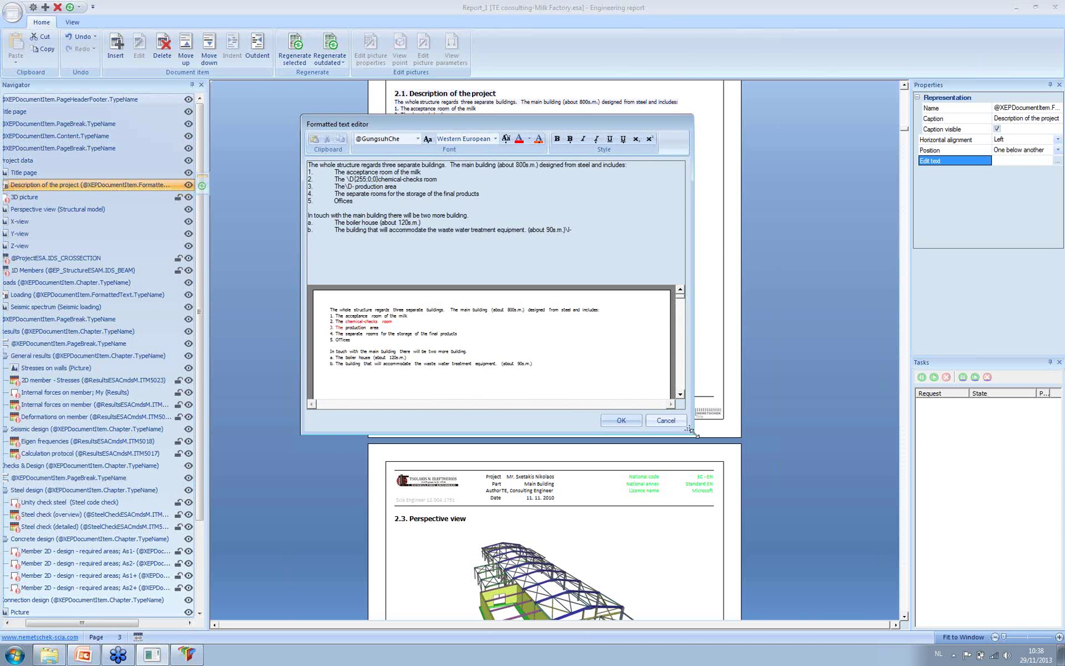
drag(690, 430, 740, 471)
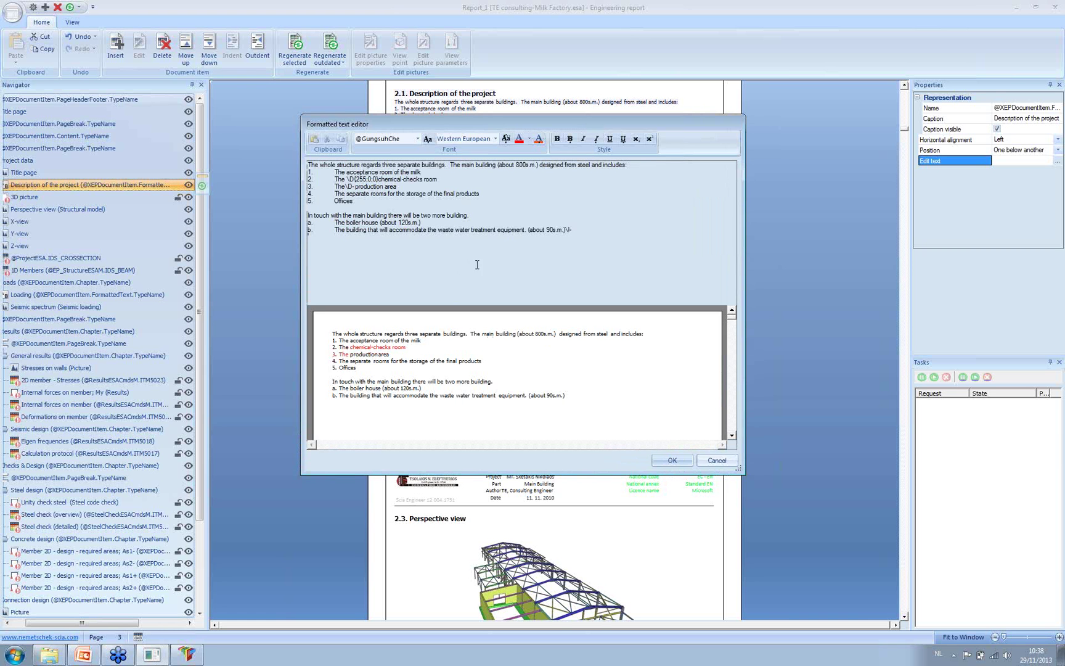
click(666, 460)
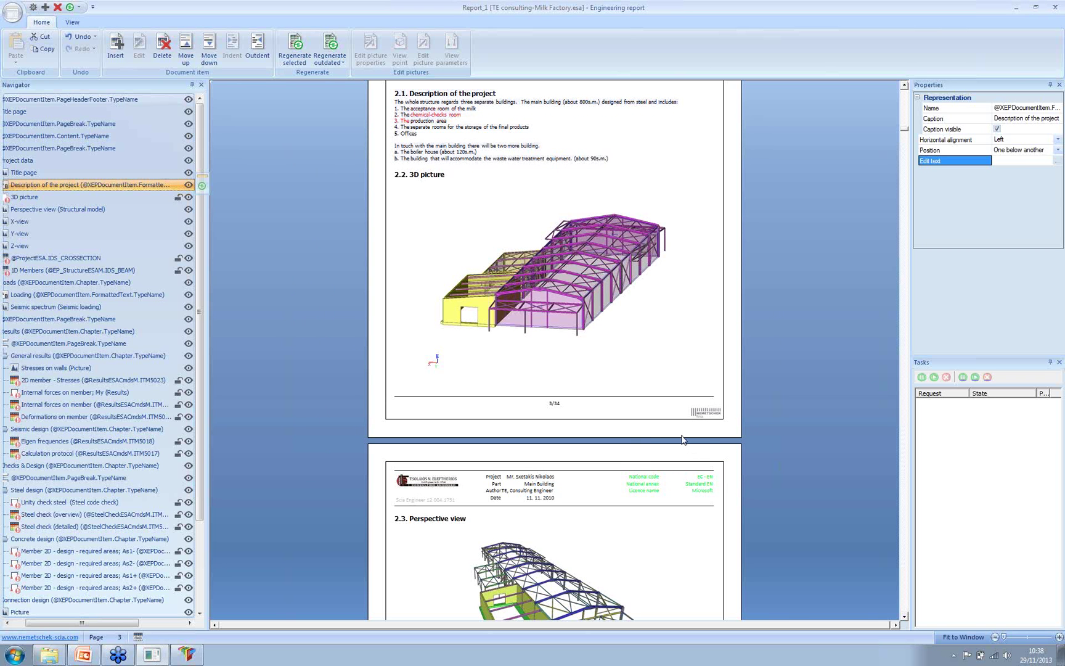
click(731, 363)
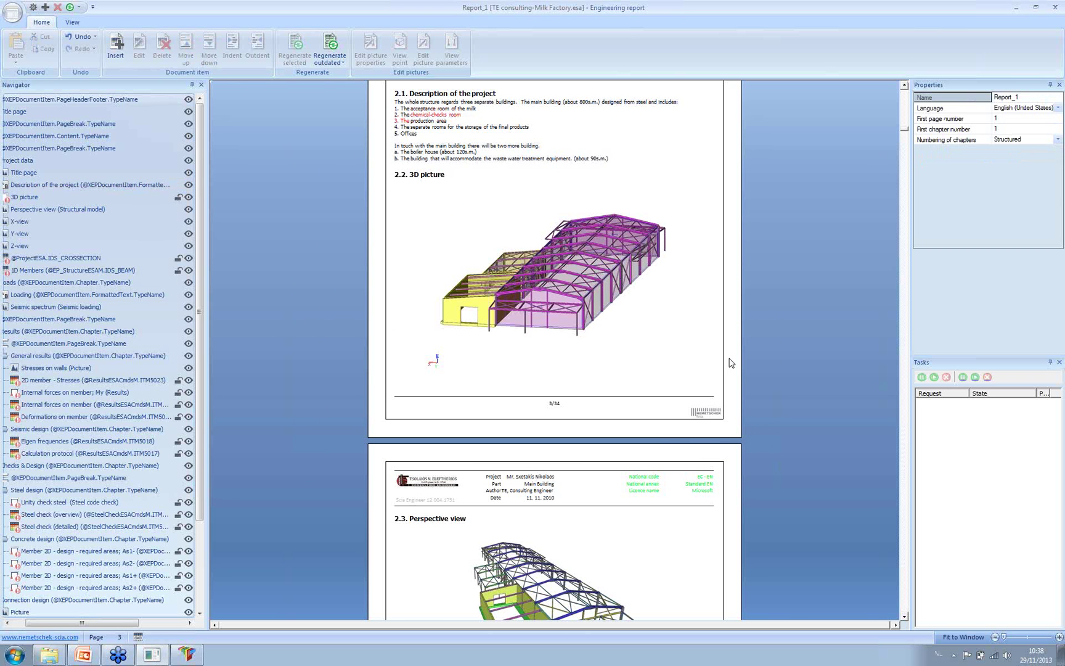
Switch the cross-section table in the Project data chapter to the Brief template, saving the changed table template into the user folder
scroll(731, 362, down, 15)
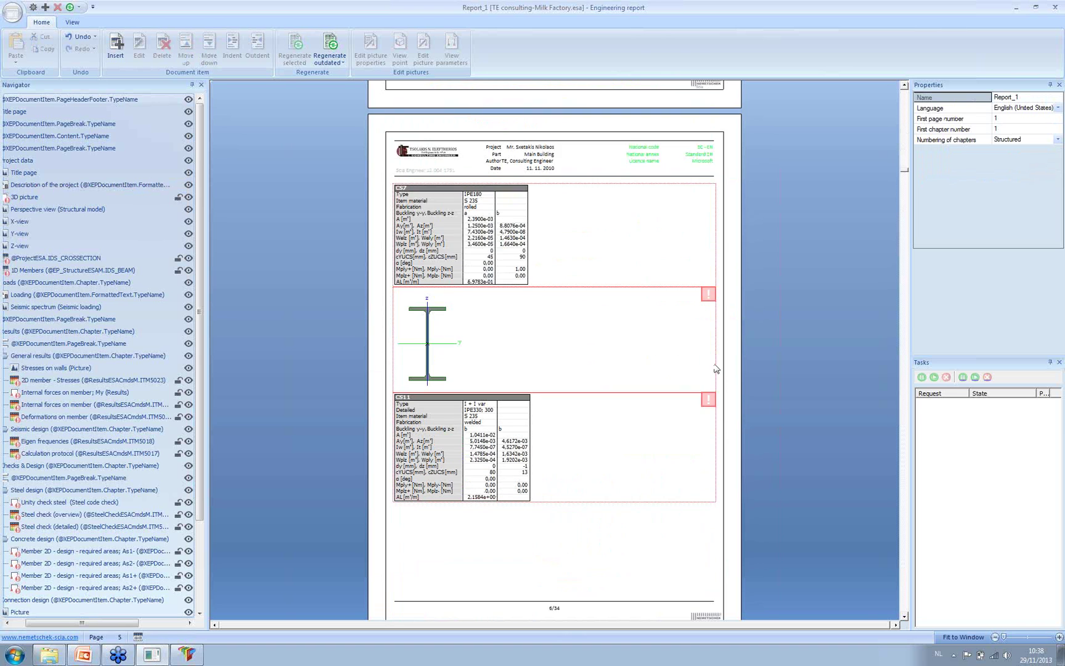
scroll(717, 368, down, 2)
click(434, 159)
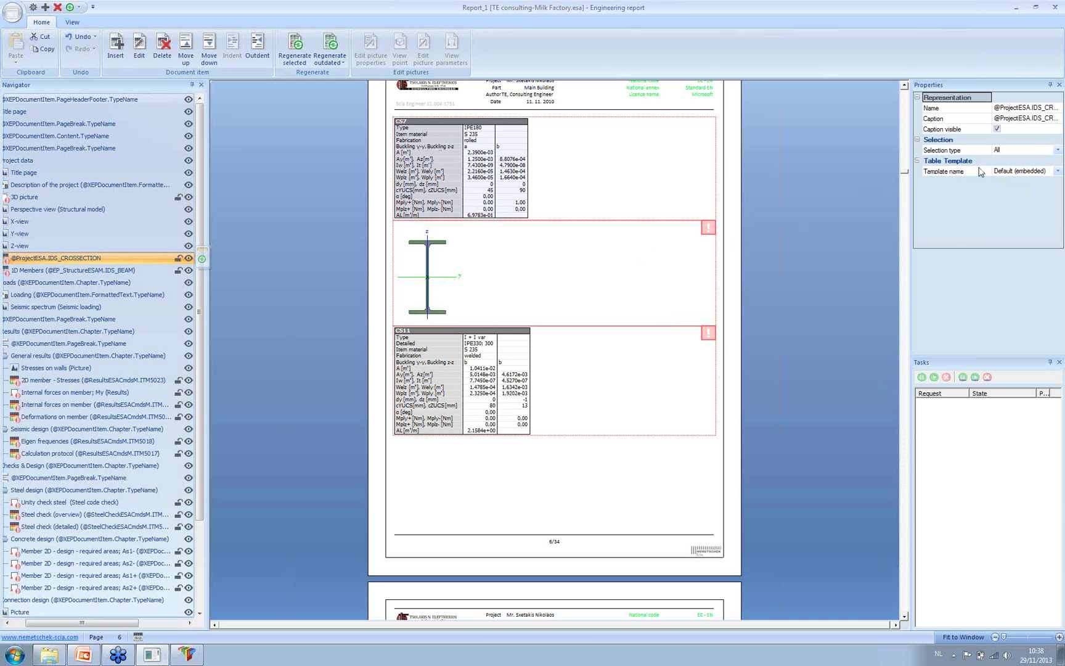
click(1009, 172)
click(1010, 174)
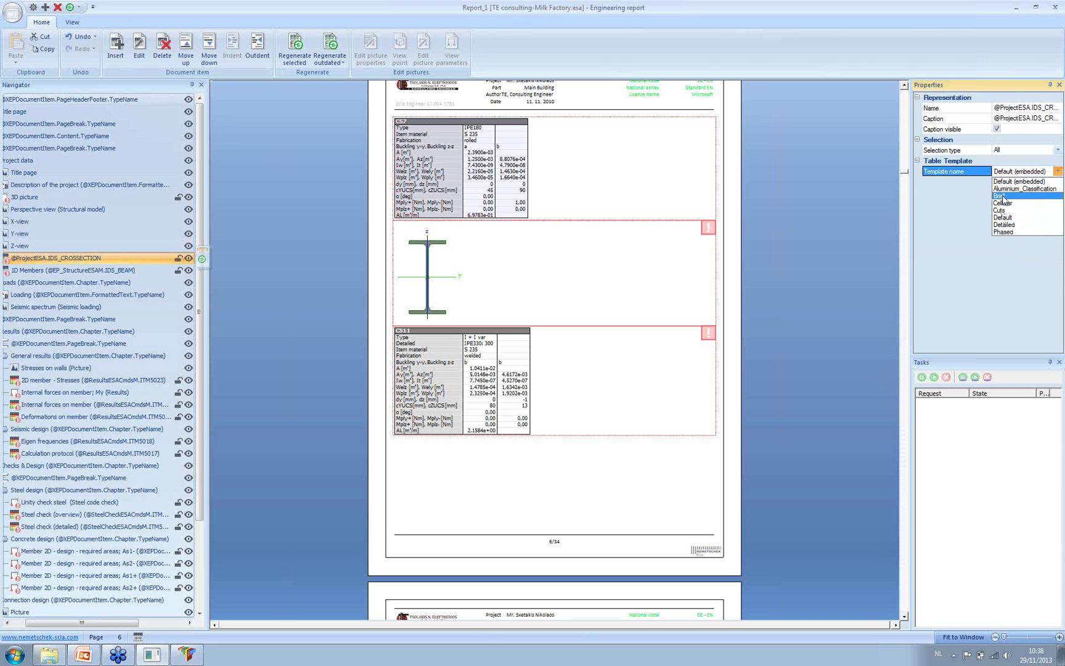
click(1000, 196)
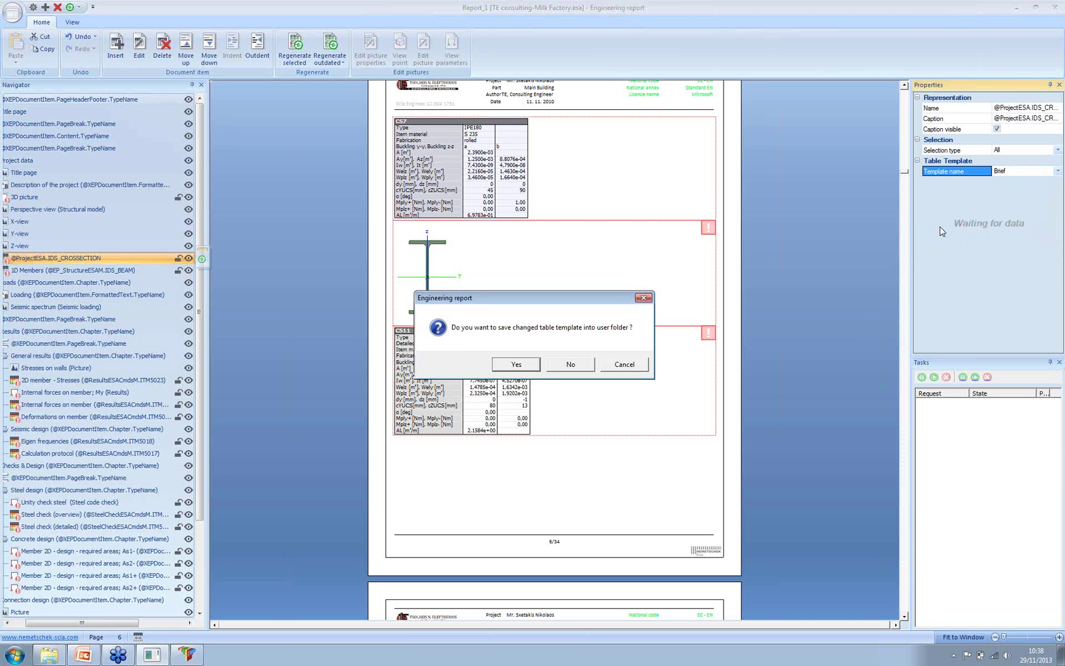
click(531, 367)
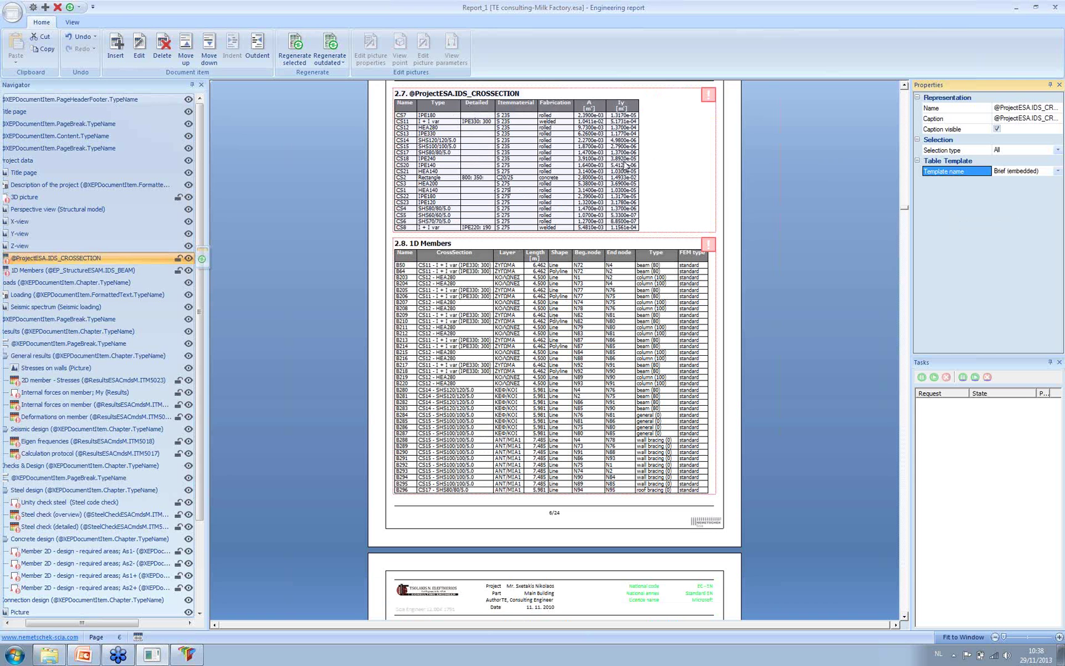
Set the cross-section table's template back to Default and open the table for editing
click(1010, 174)
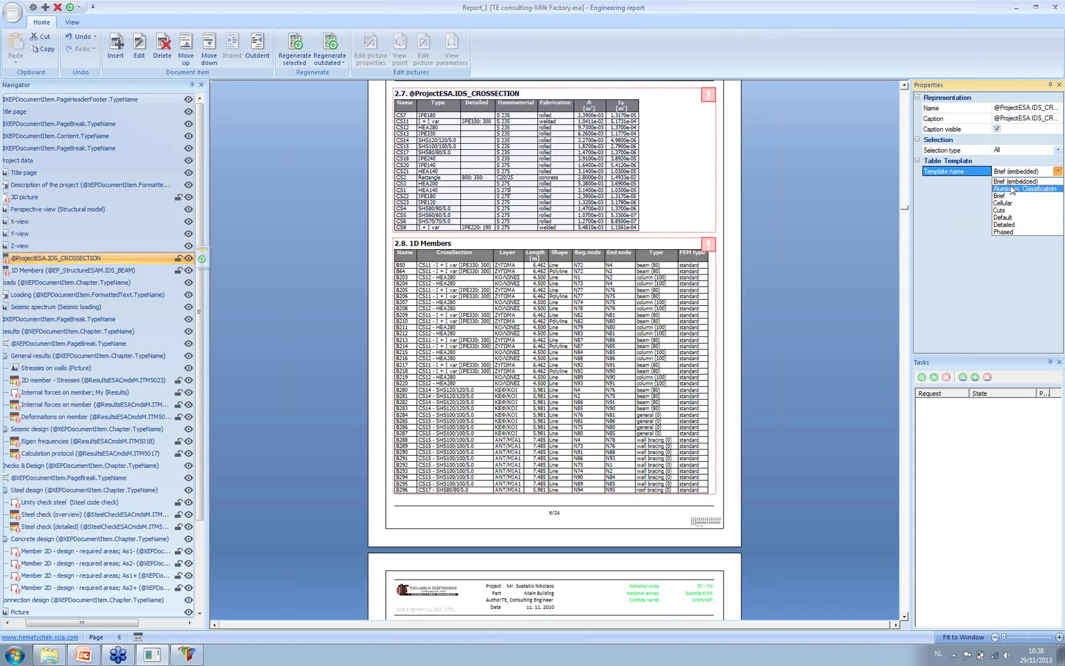
click(1009, 219)
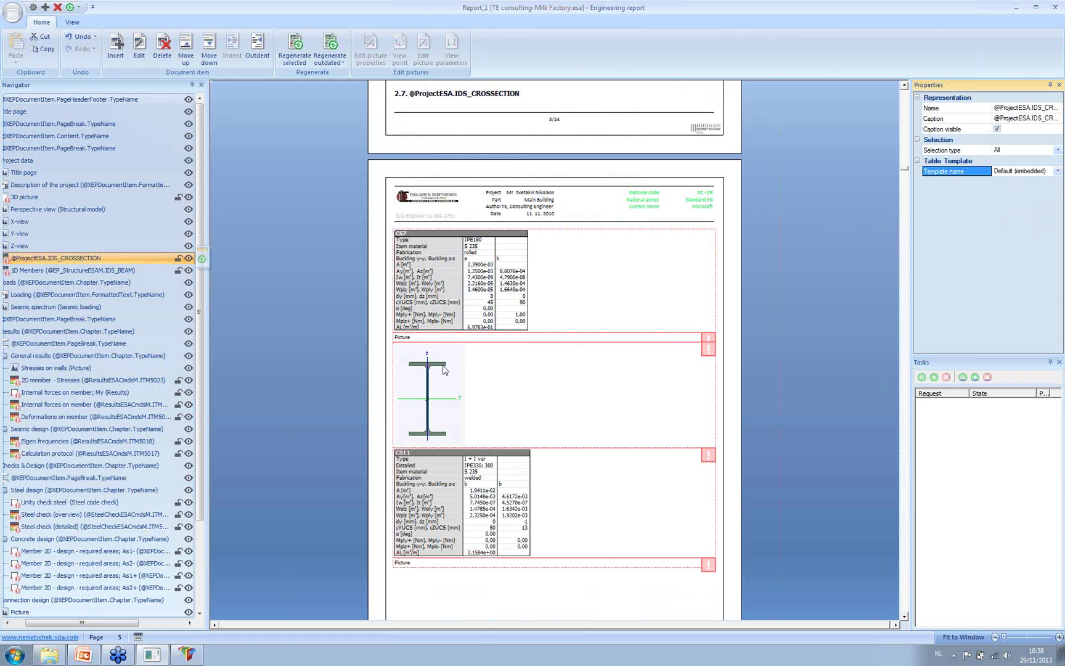
click(450, 283)
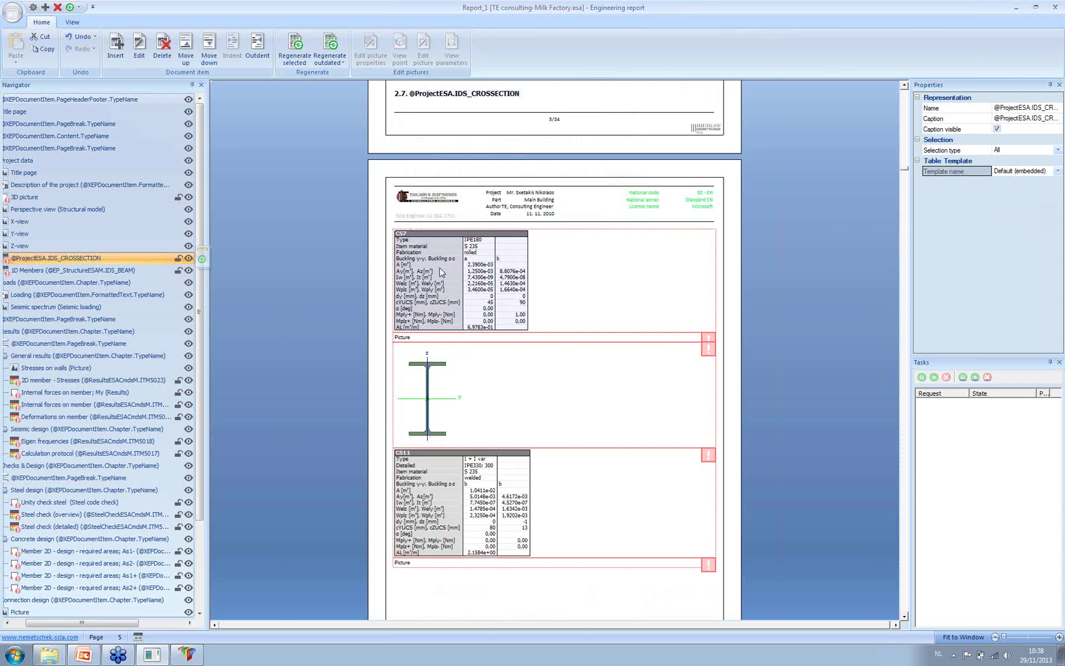
click(139, 55)
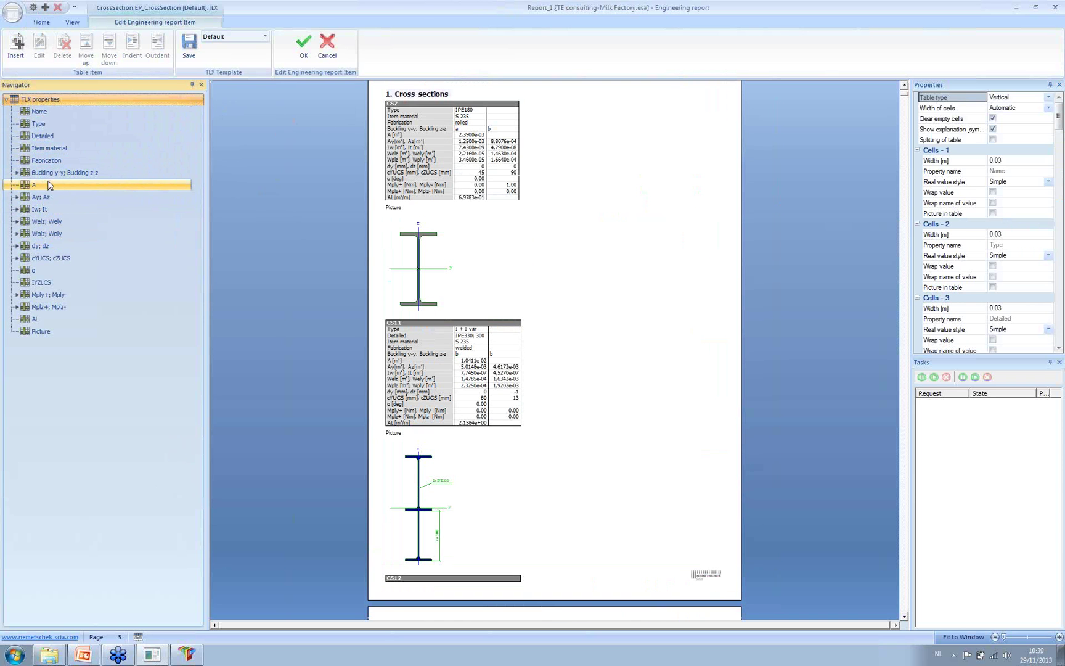
Place the cross-section Picture property inside the table and accept the edited table layout
click(89, 332)
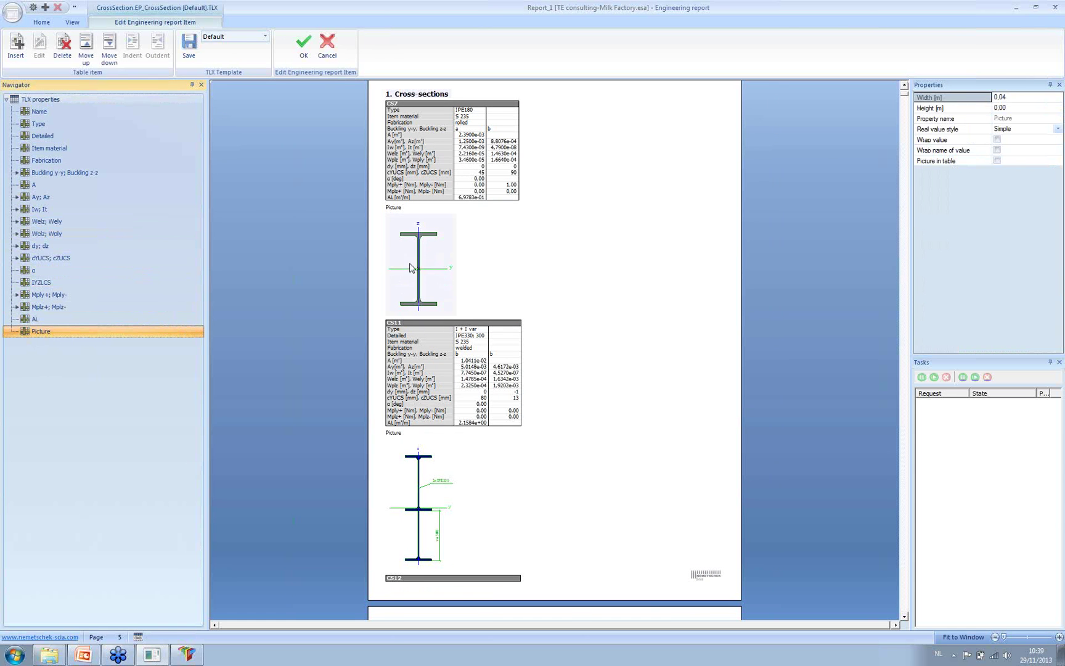
click(997, 161)
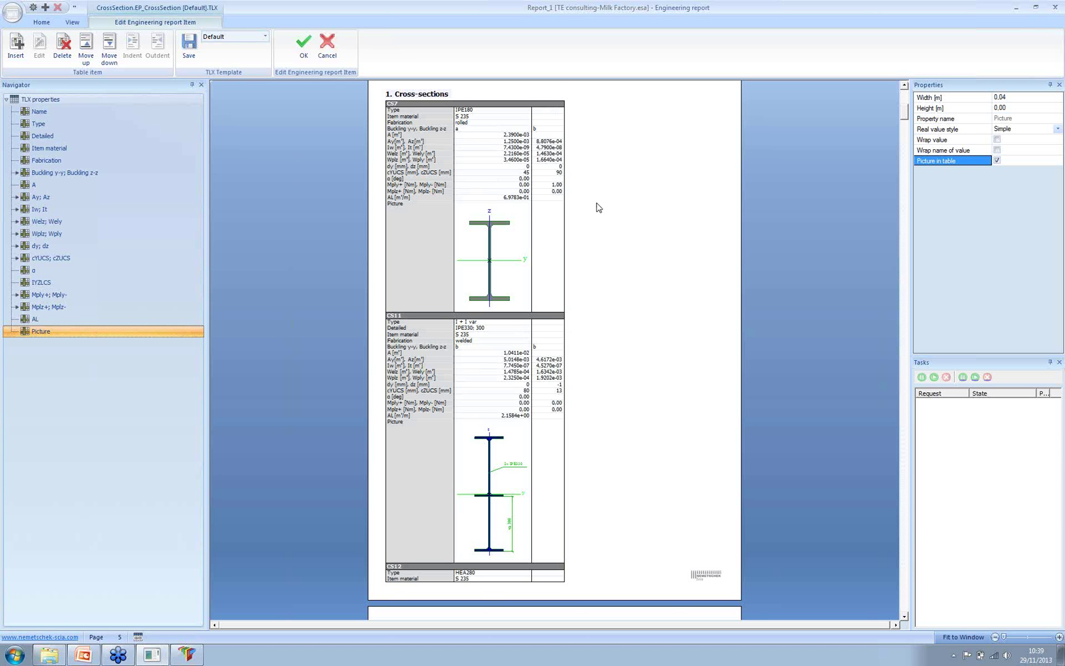
click(597, 207)
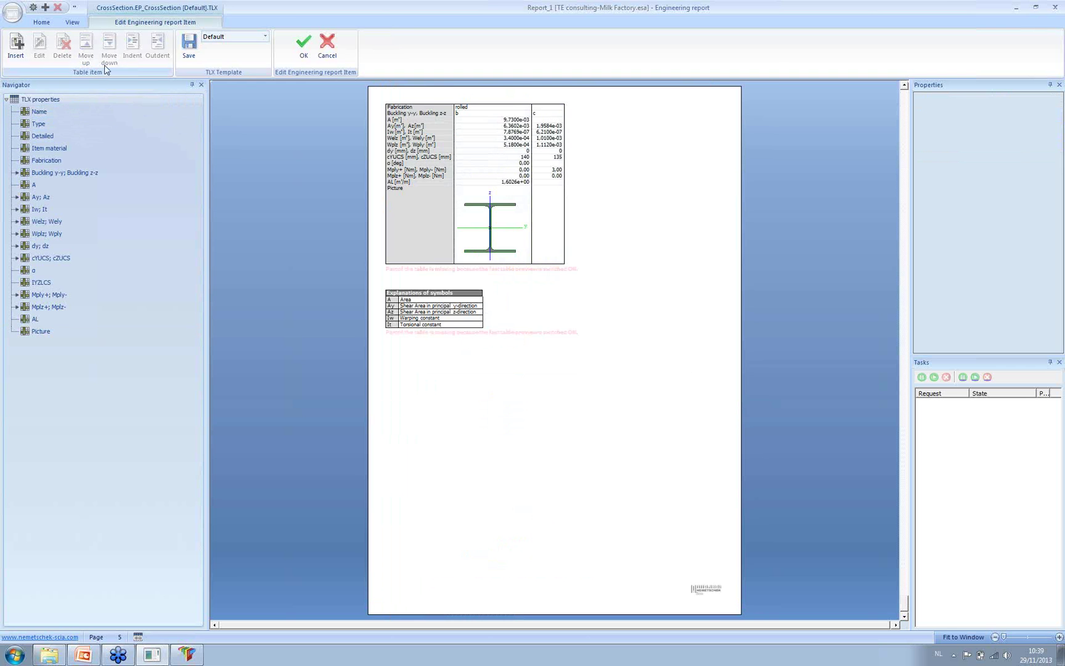
click(303, 44)
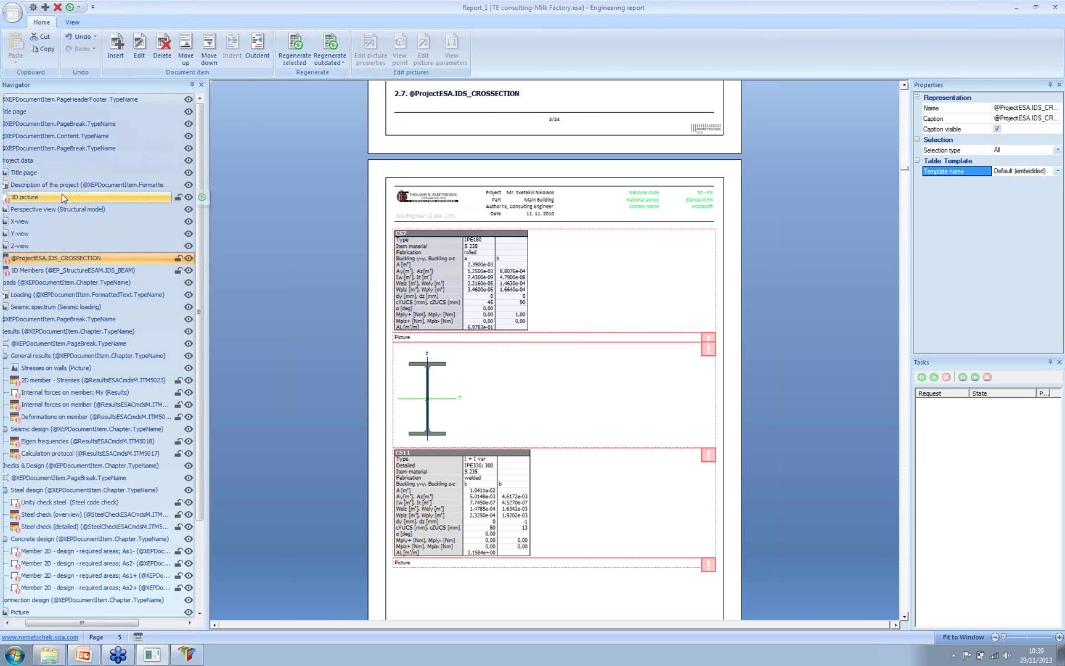
Insert a Nodes table from the Structure items at the end of the report, regenerate it and review it
click(118, 48)
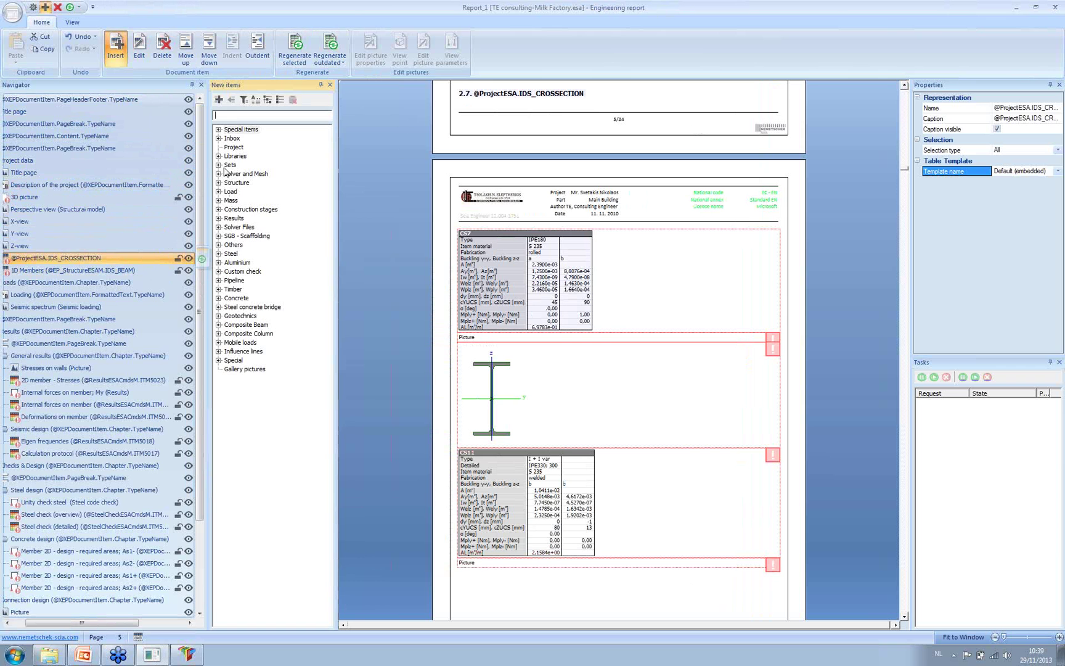
click(219, 183)
click(242, 193)
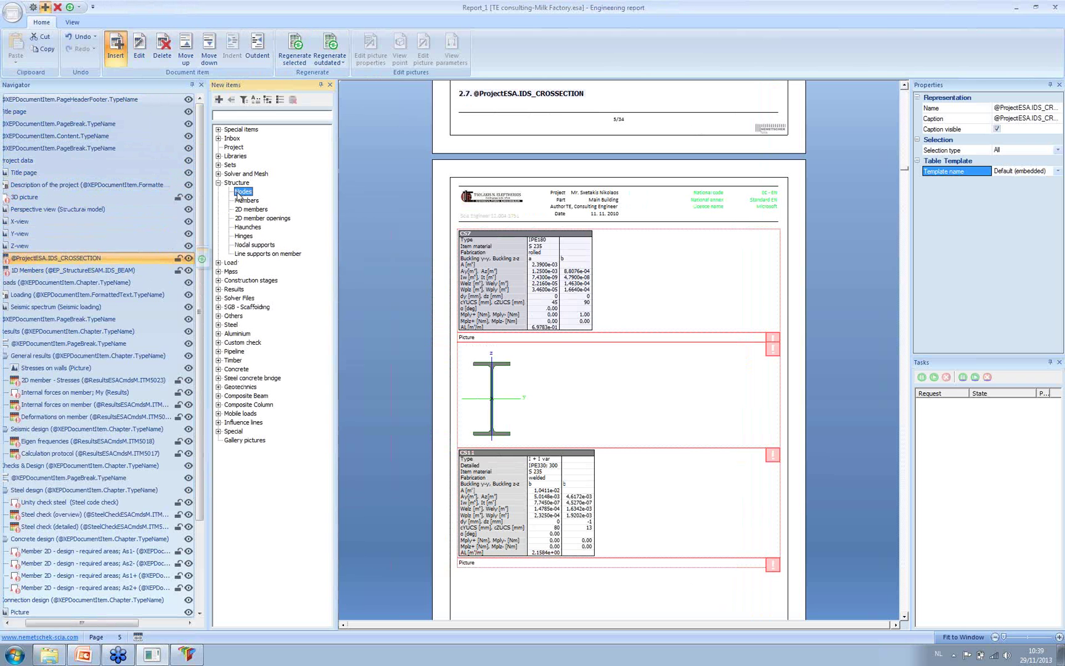
drag(243, 198, 56, 550)
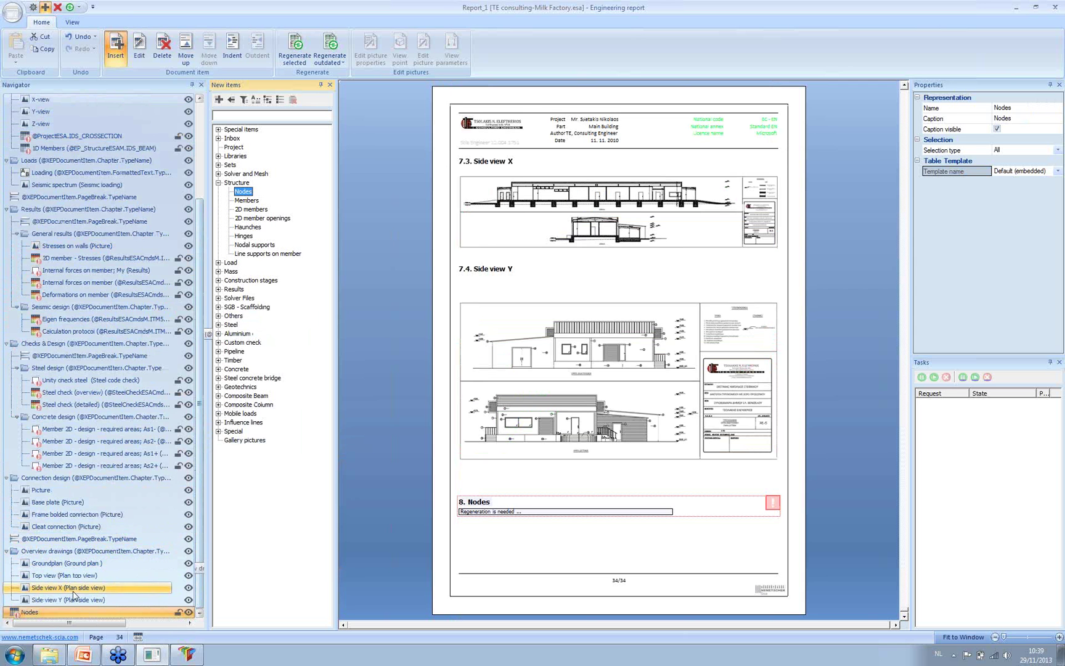
click(34, 614)
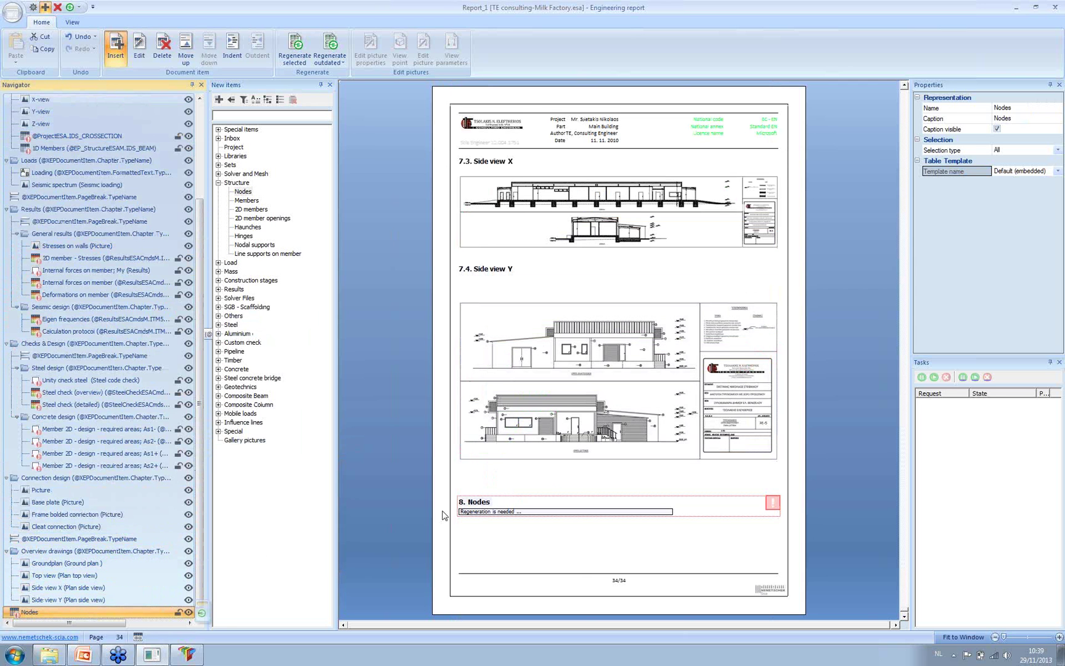
click(202, 612)
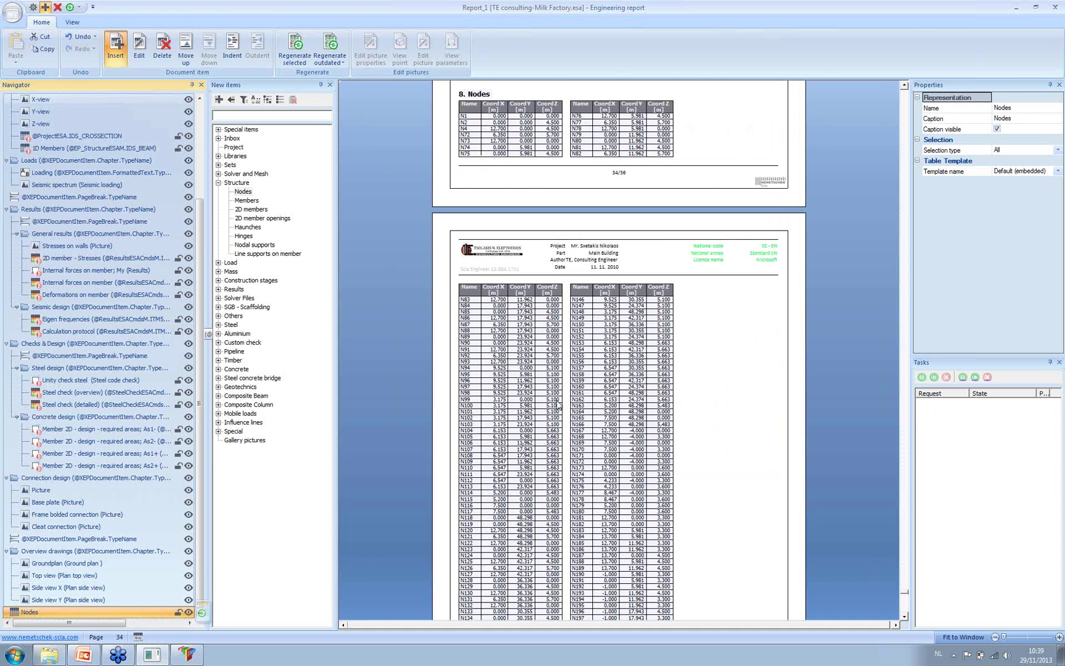
scroll(570, 258, up, 5)
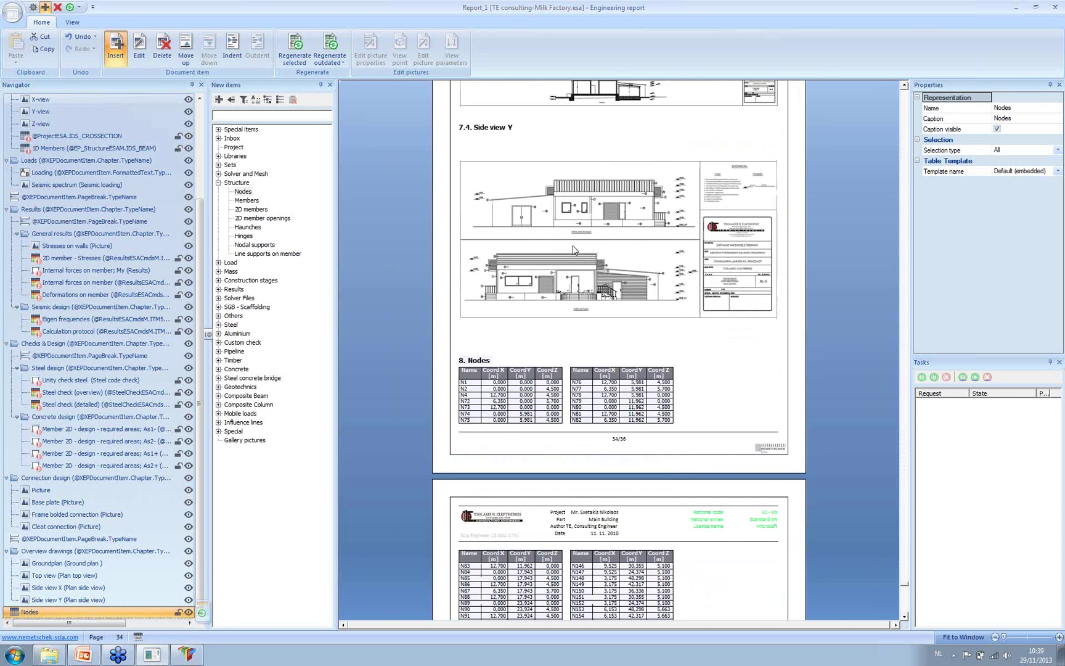
scroll(574, 249, down, 3)
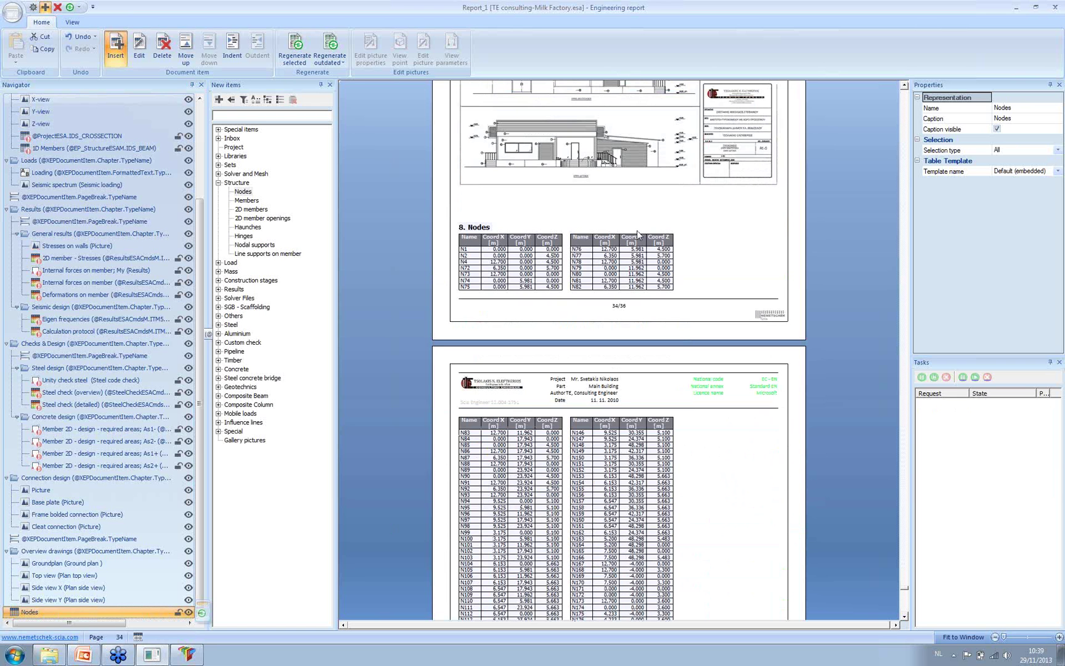
Open the Nodes table for editing and turn off splitting of the table
click(141, 49)
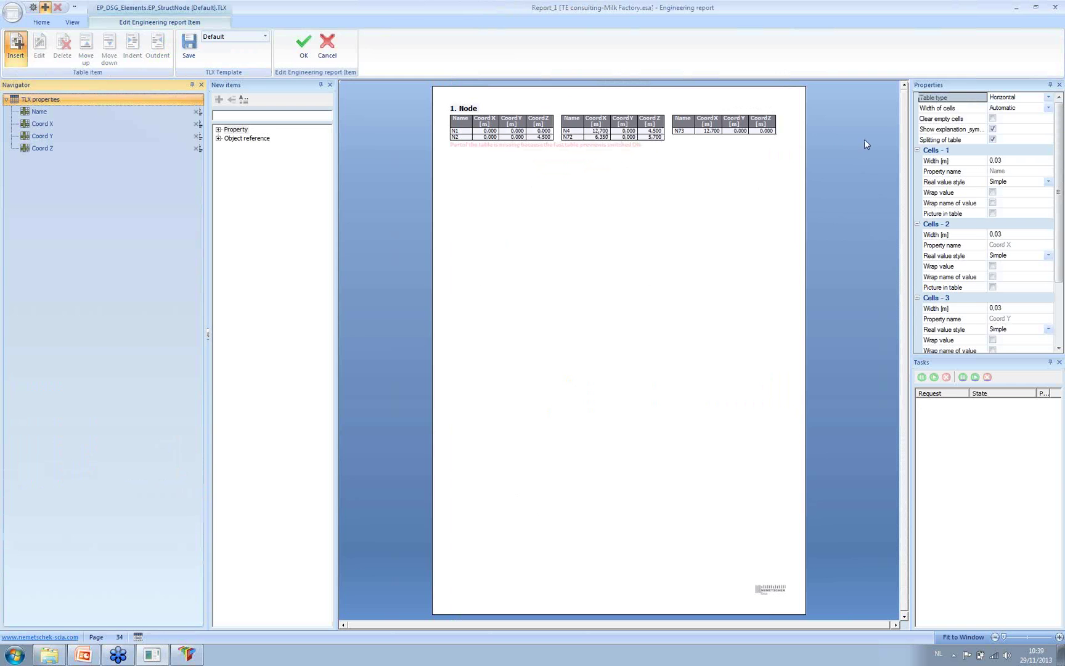
click(994, 139)
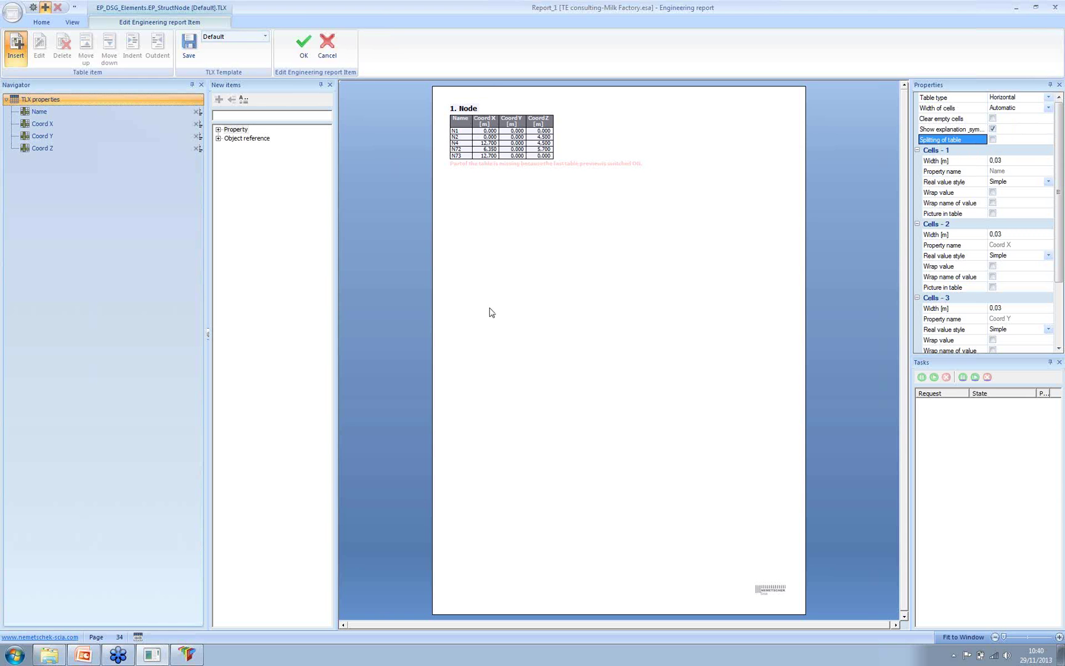
click(491, 146)
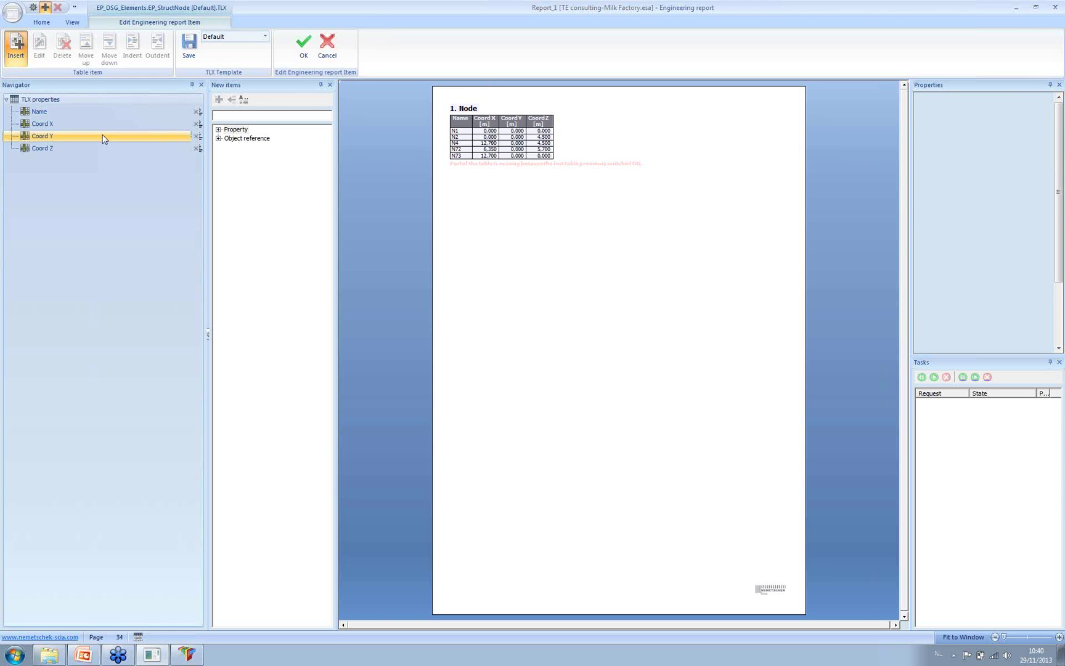
Set the width of the Nodes table's Coord X and Name columns to 0.02 m
click(34, 125)
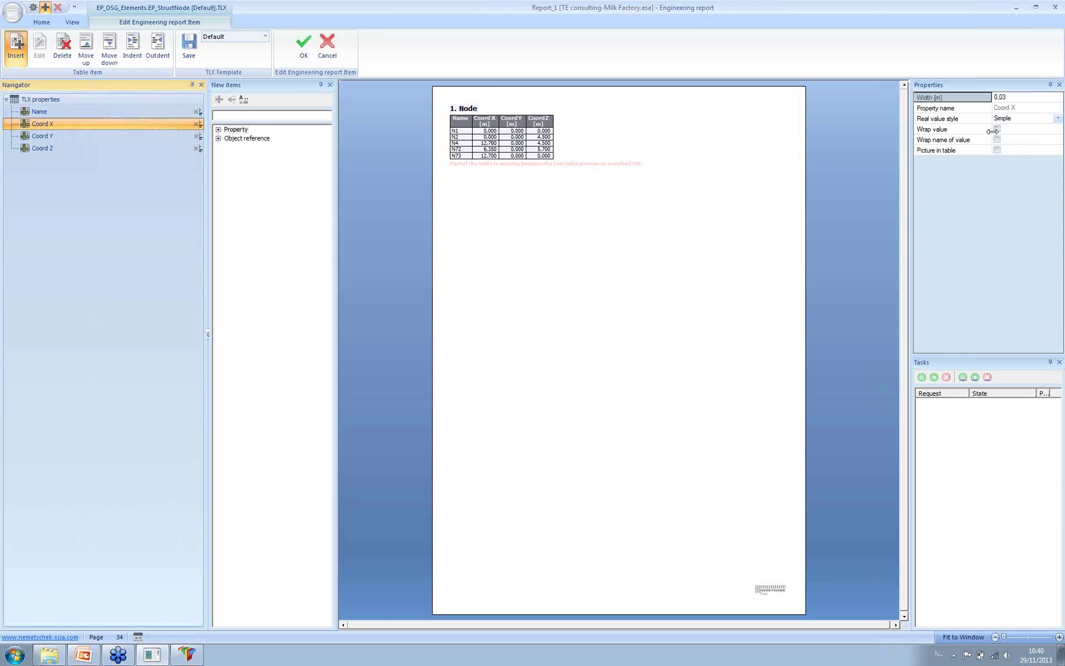
click(1013, 95)
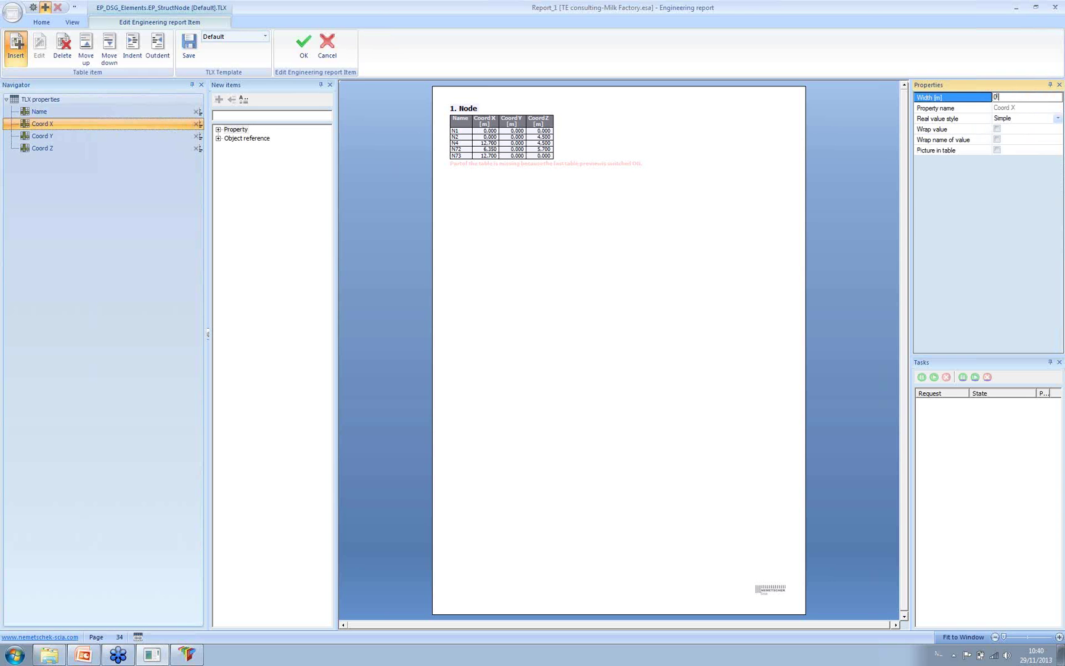
text(0,02)
key(Return)
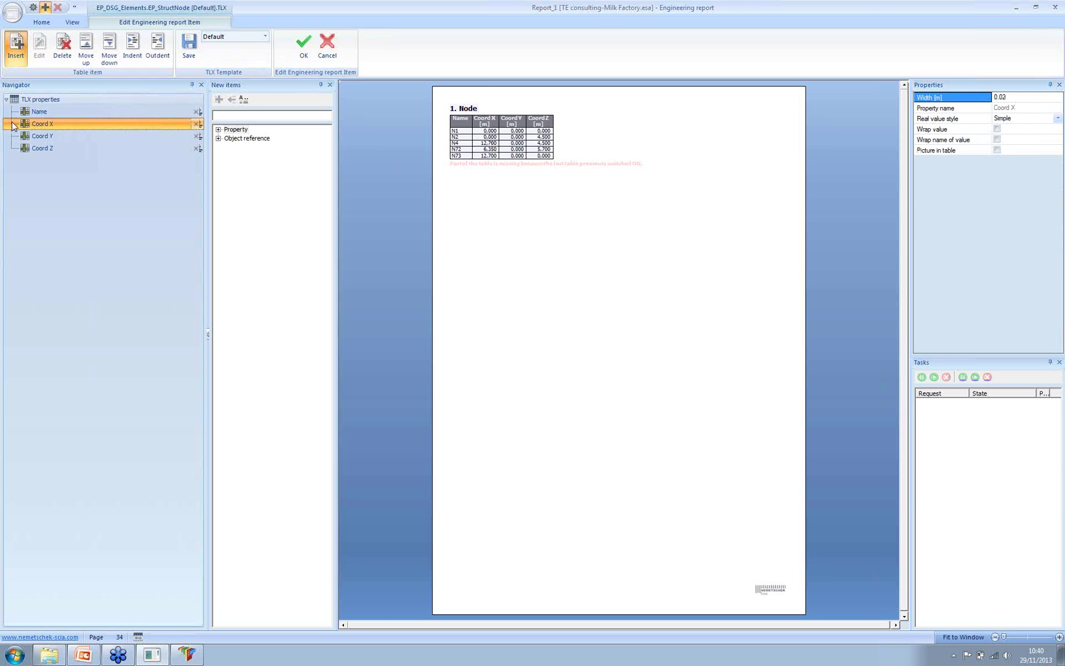
click(1015, 98)
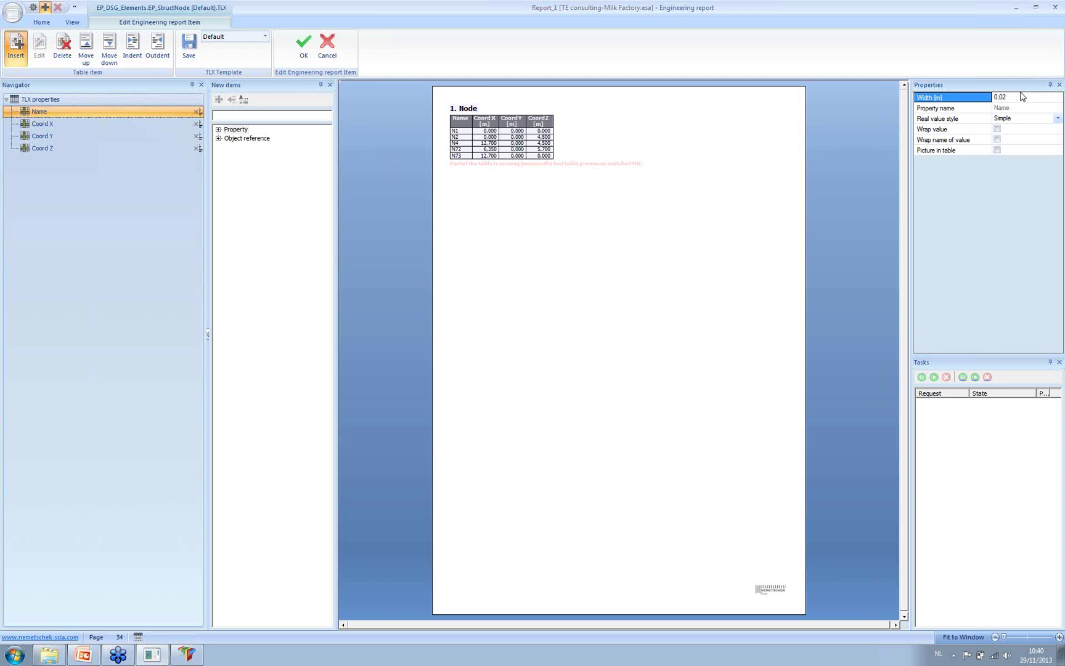
Set the Nodes table's Coord Y and Coord Z column widths to 0.02 m and enable Picture in table for Coord Z
click(50, 136)
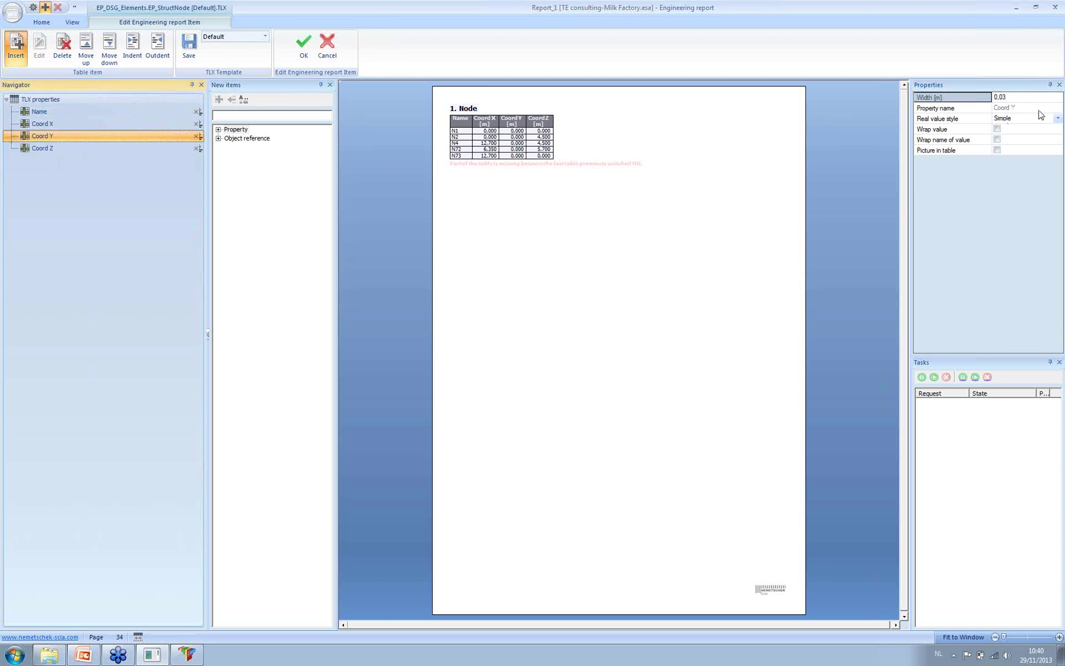
click(1013, 97)
click(1018, 96)
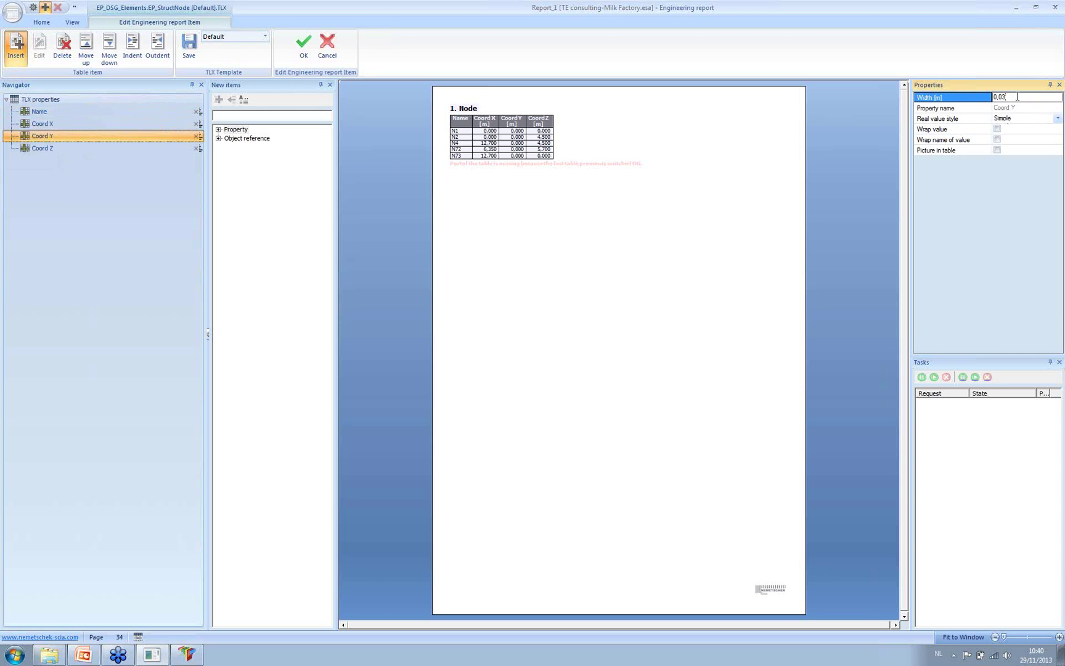
text(2)
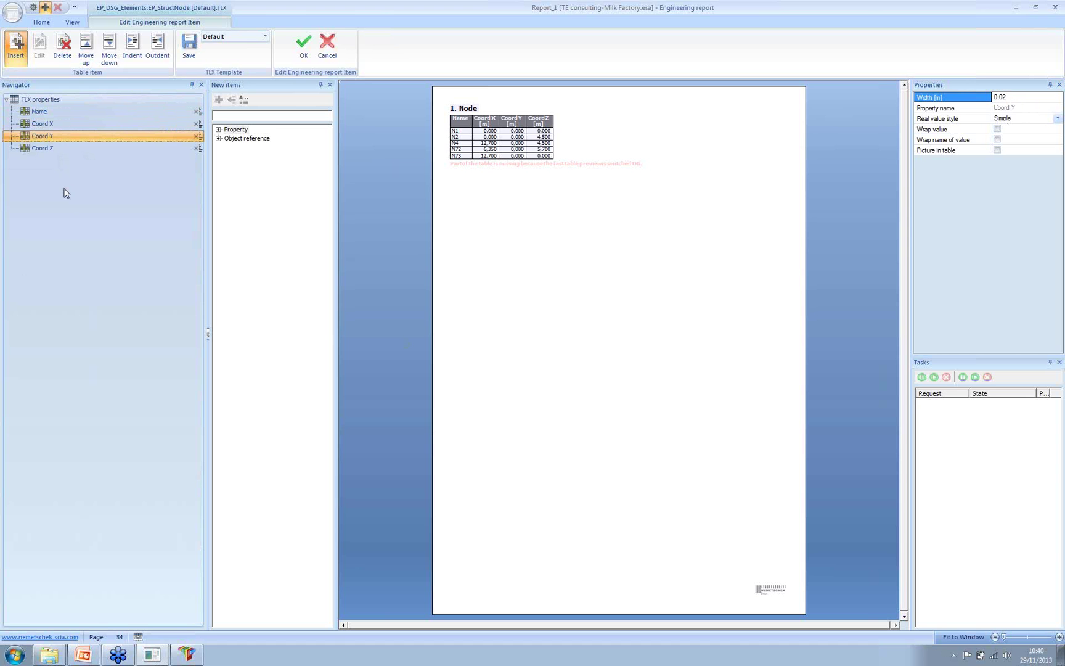
click(60, 149)
click(1012, 97)
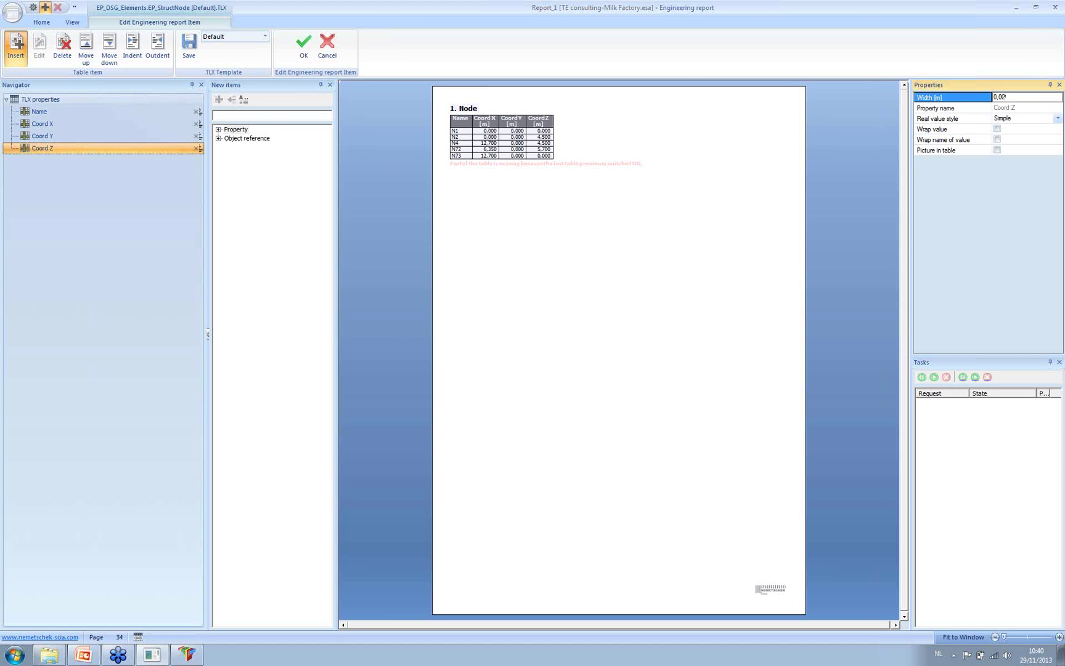
text(0,02)
click(888, 157)
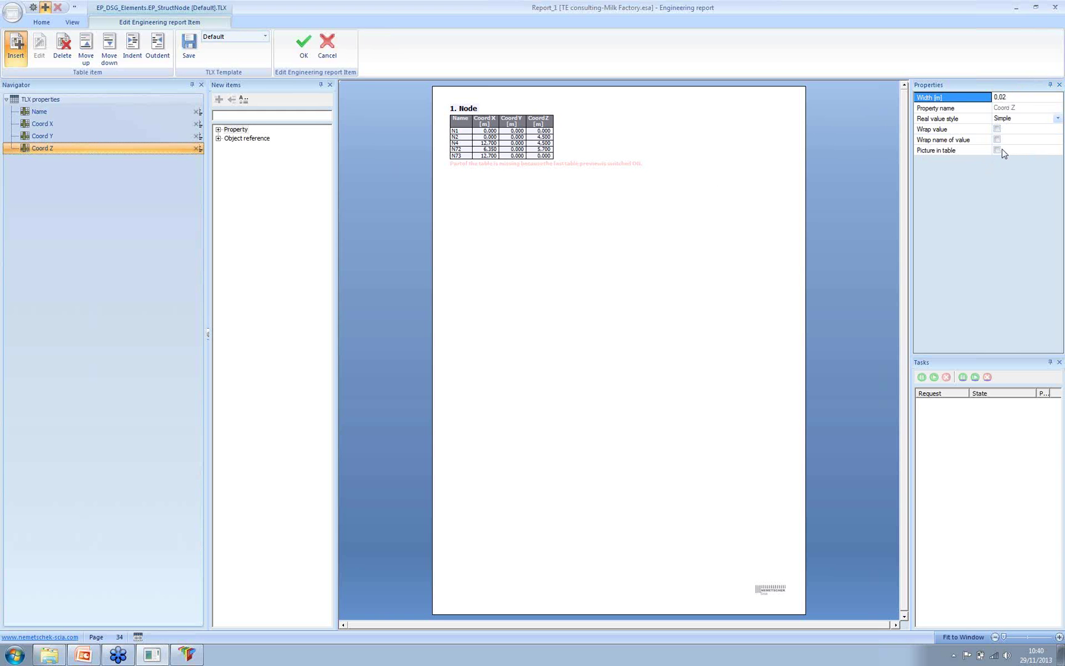
click(997, 150)
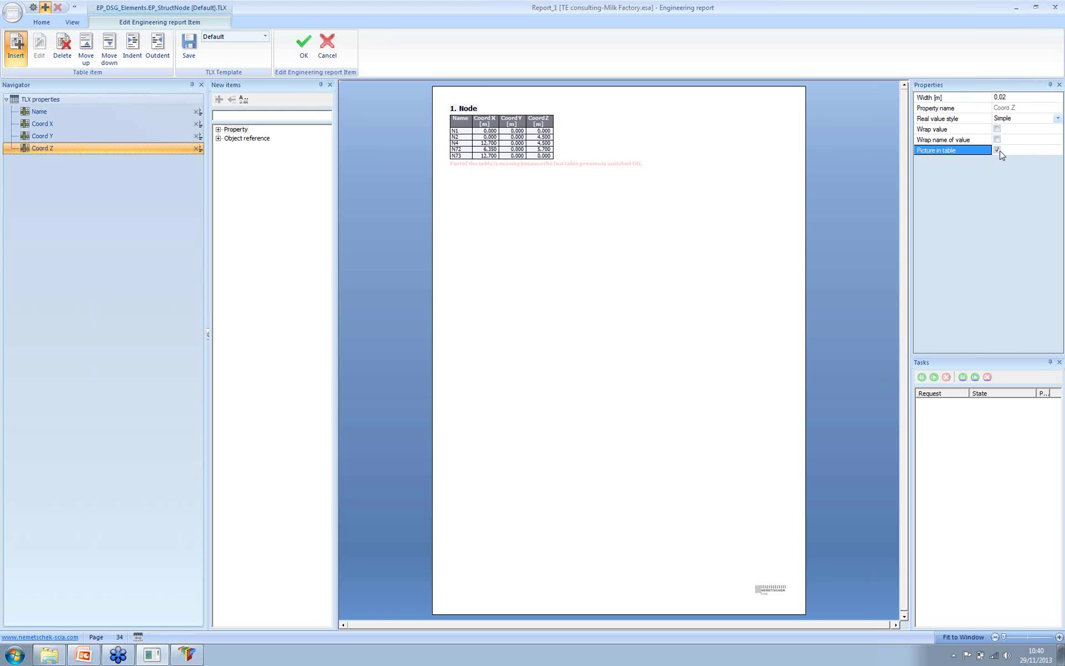
Turn on splitting for the whole Nodes table and accept the edited table layout
click(39, 99)
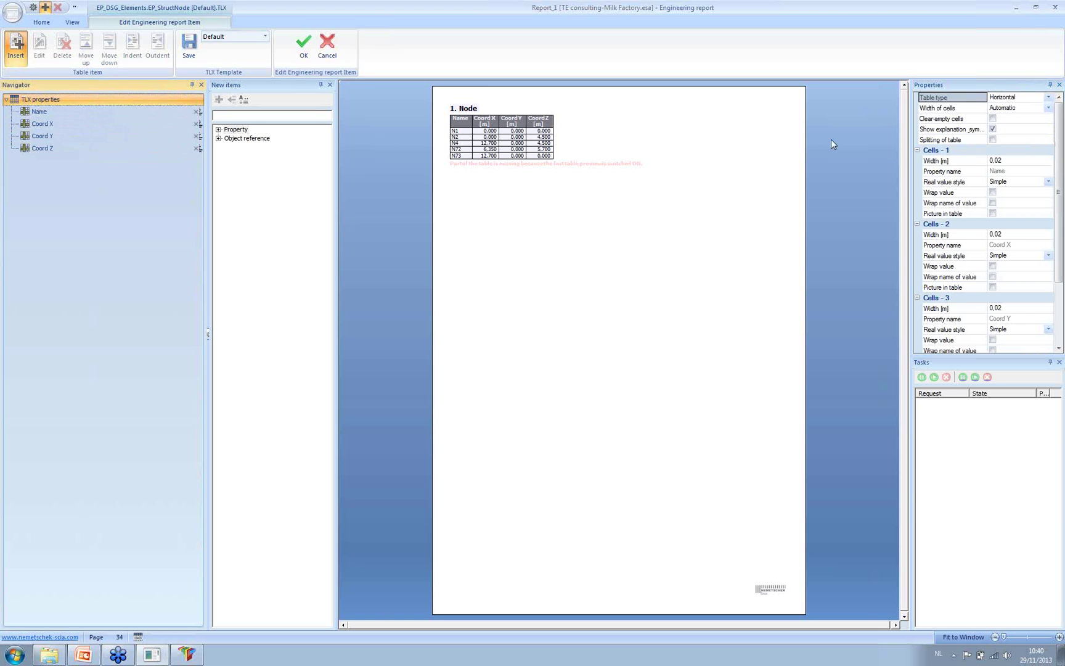
click(993, 140)
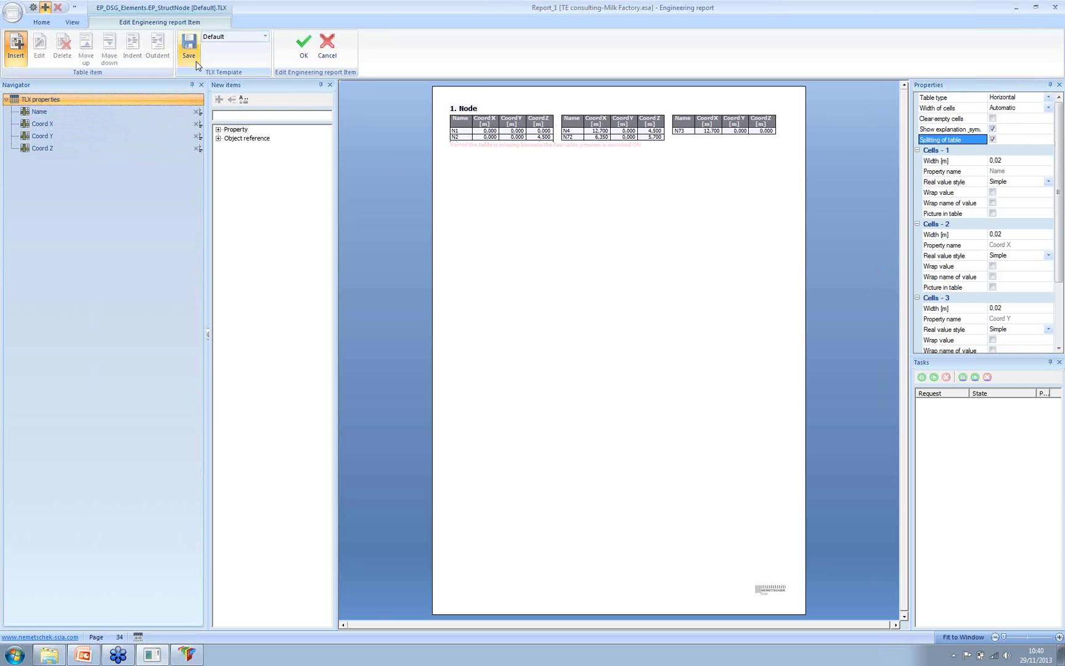
click(304, 48)
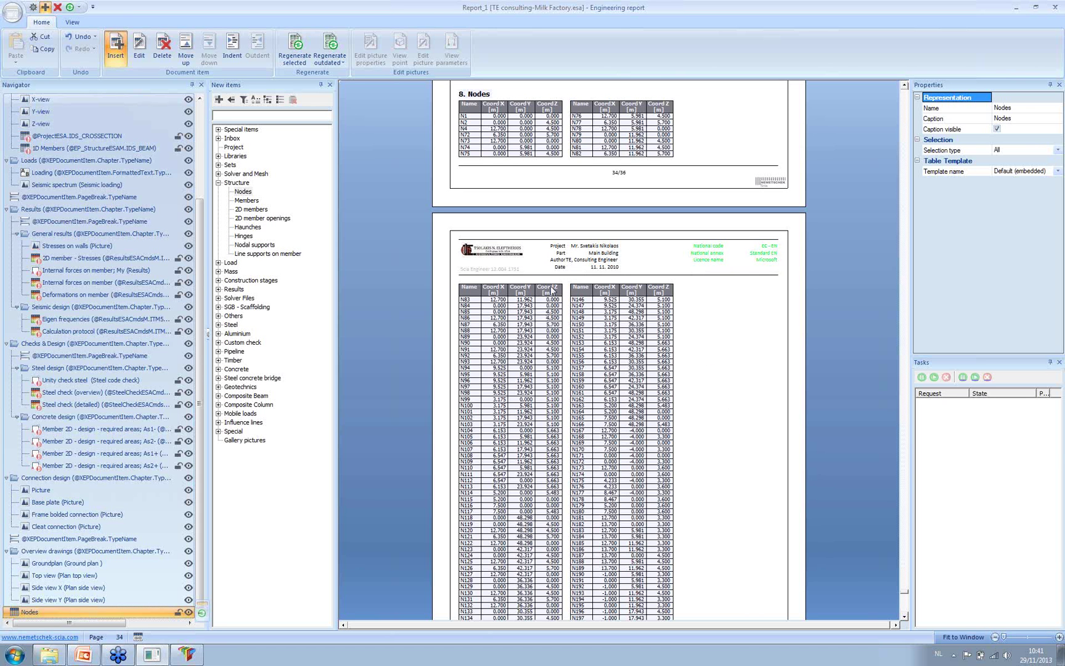
Examine the split Nodes table in the report, and look through the Loads and Results chapters
scroll(546, 280, down, 10)
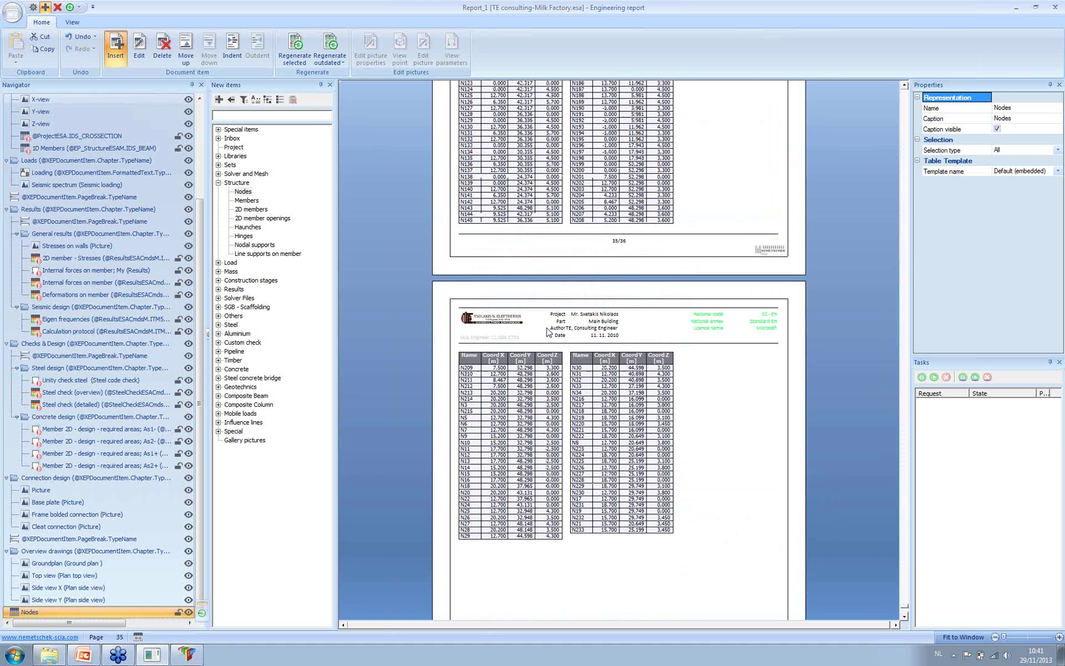
scroll(550, 329, up, 10)
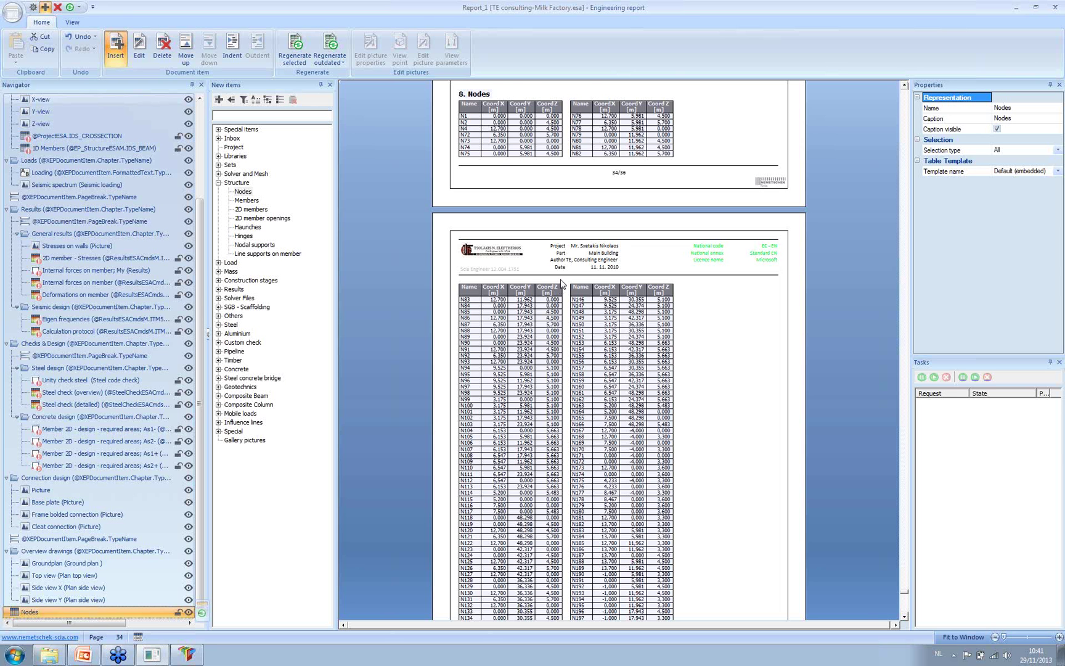
scroll(201, 233, up, 10)
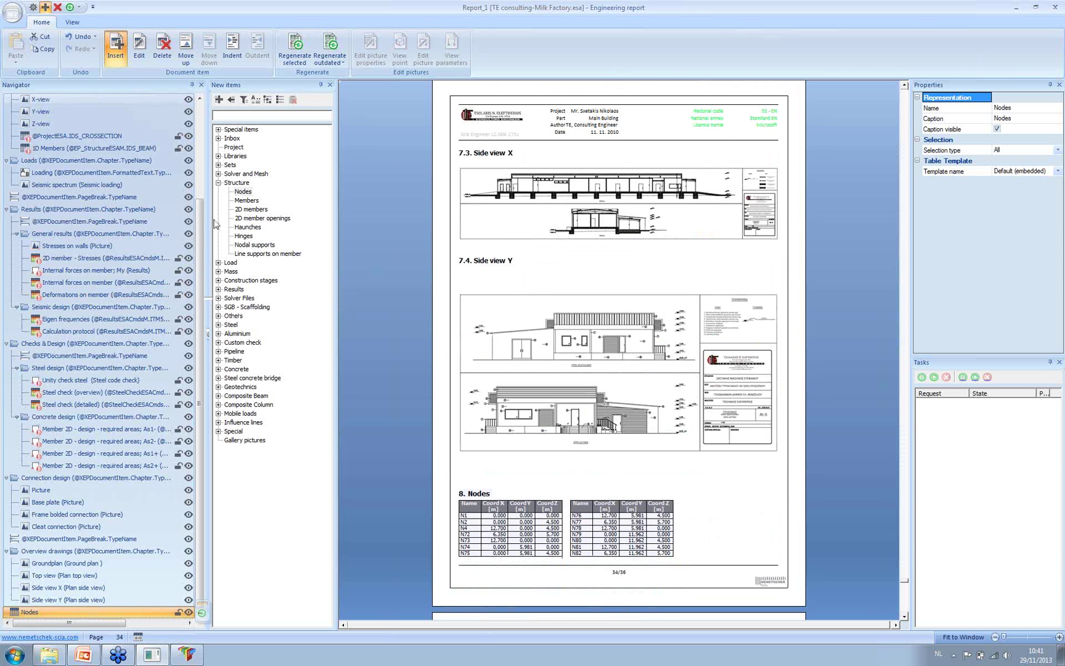
scroll(200, 233, up, 5)
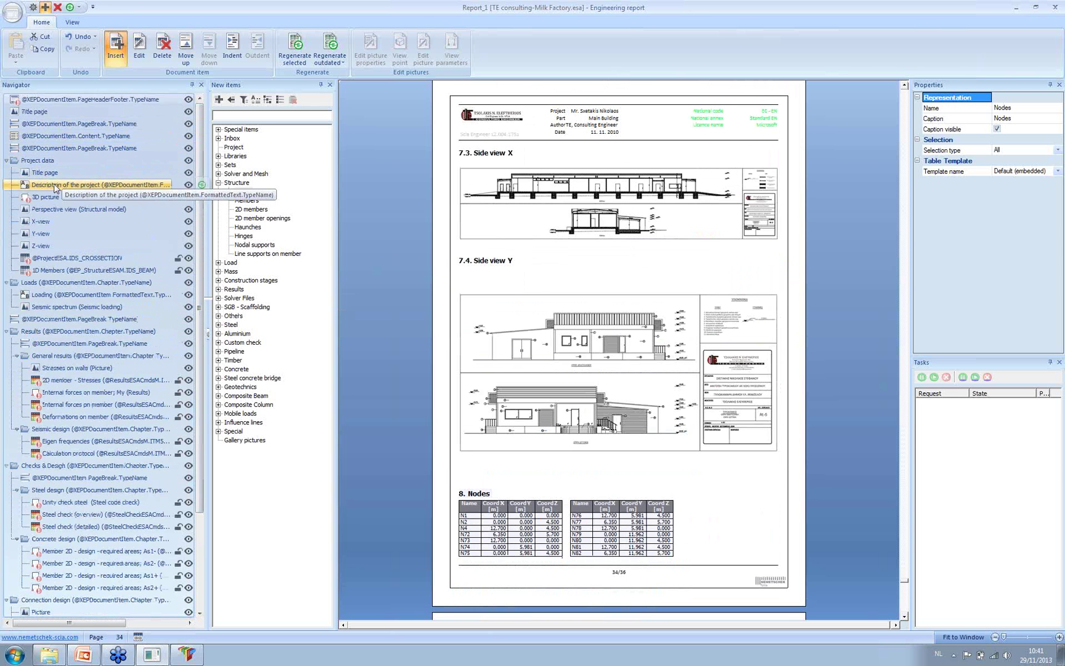
click(37, 197)
drag(35, 202, 46, 282)
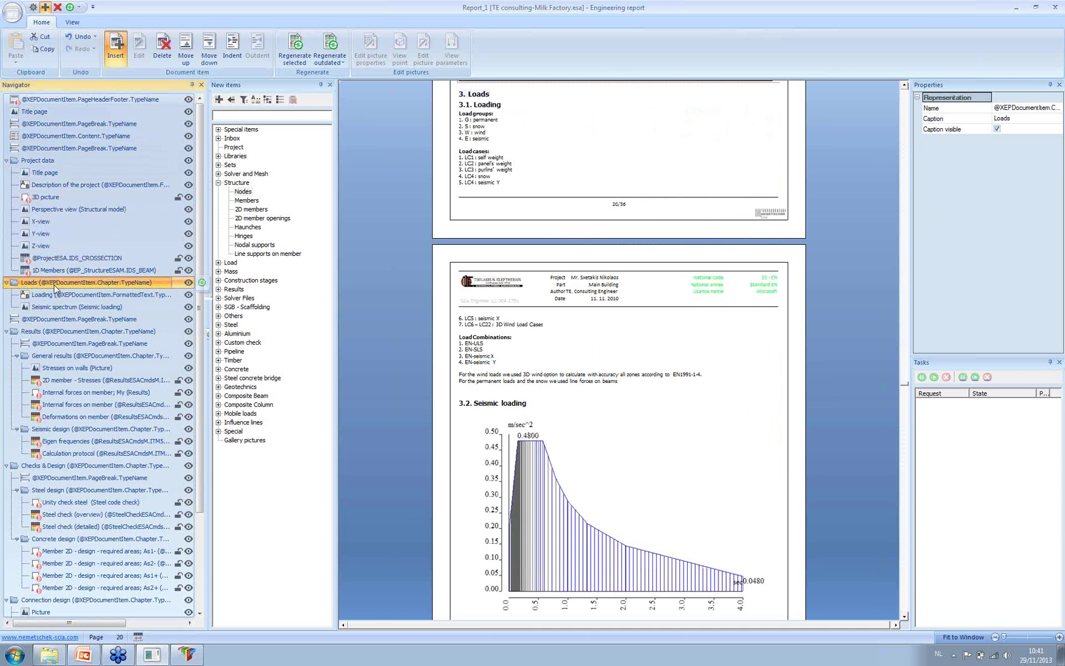
click(485, 230)
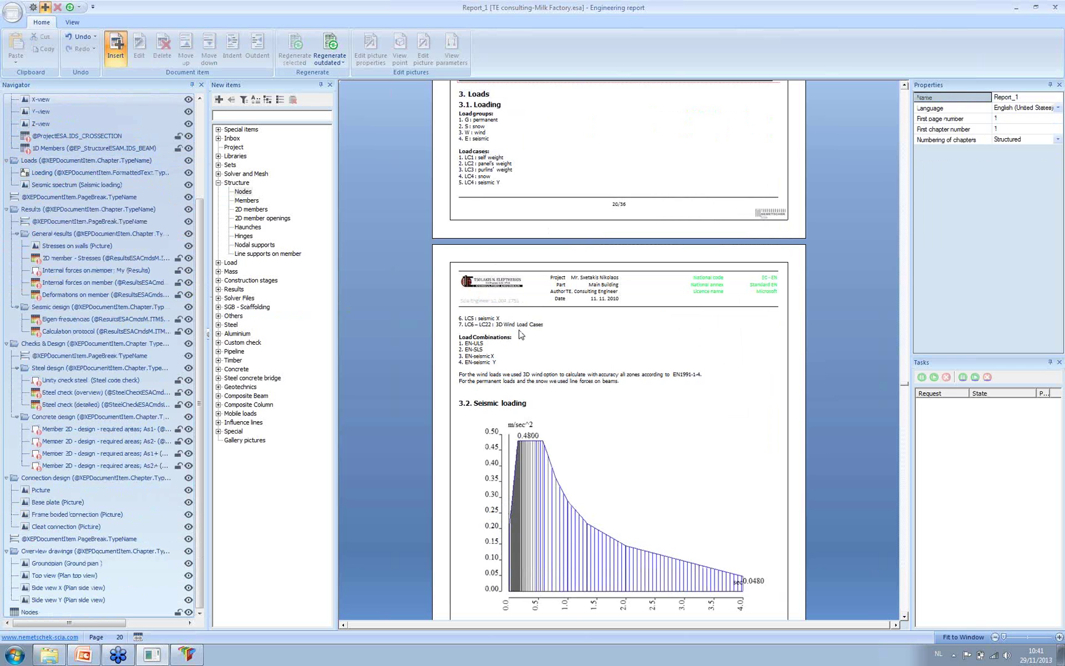
scroll(485, 229, down, 5)
scroll(525, 328, down, 3)
scroll(529, 330, up, 3)
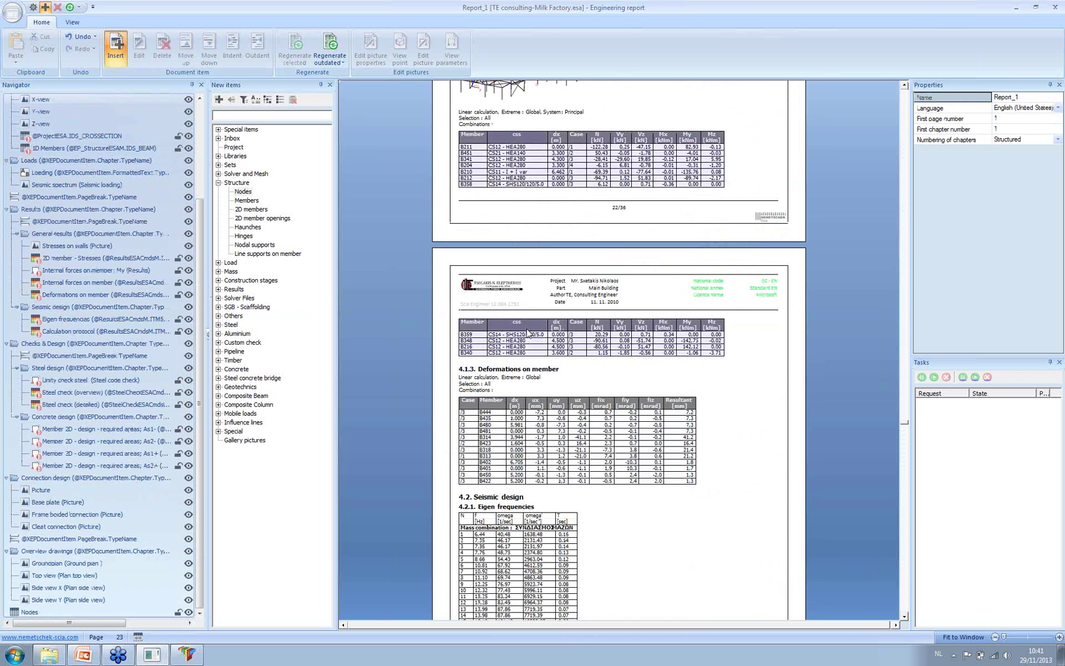
scroll(534, 329, up, 2)
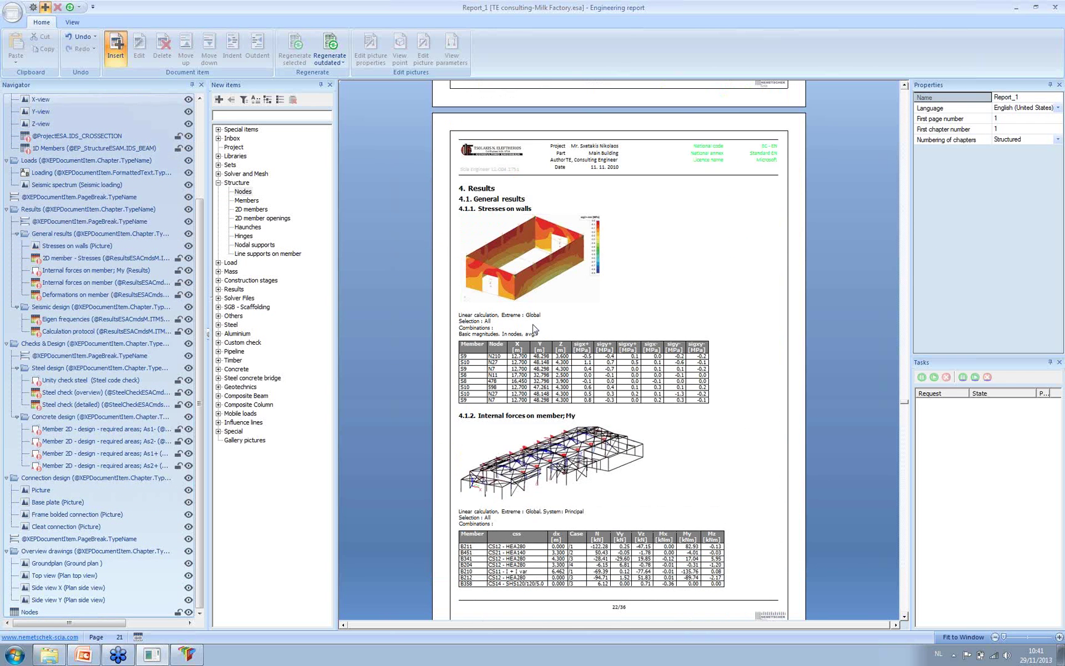
scroll(534, 330, up, 2)
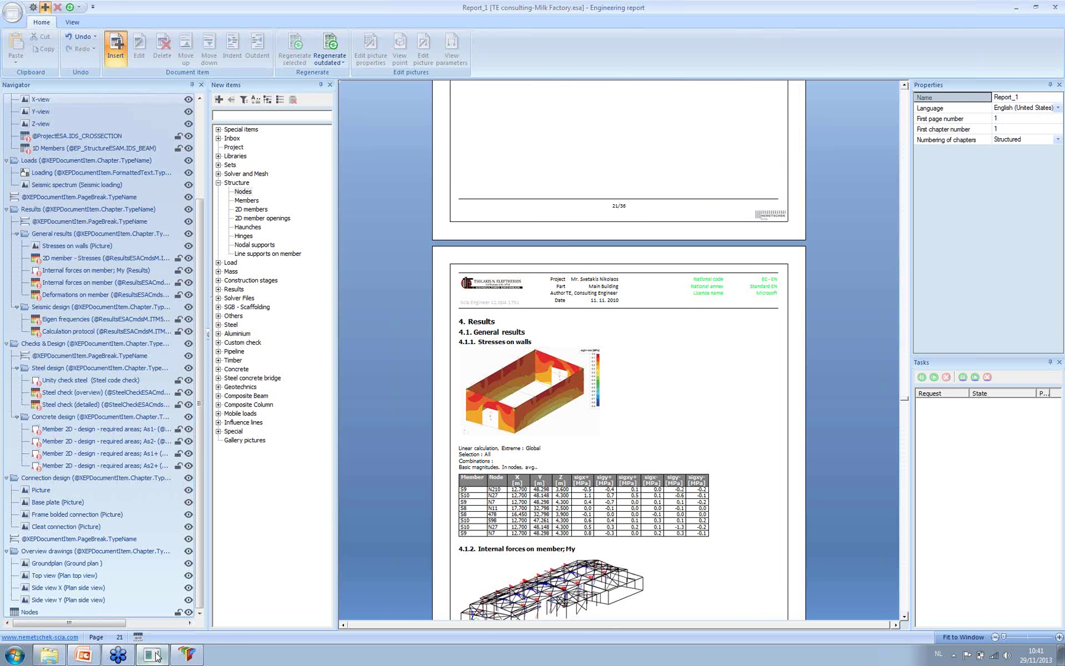
Switch to the Scia Engineer model, close the report manager and show only the small side building nearest the open end frame
click(187, 654)
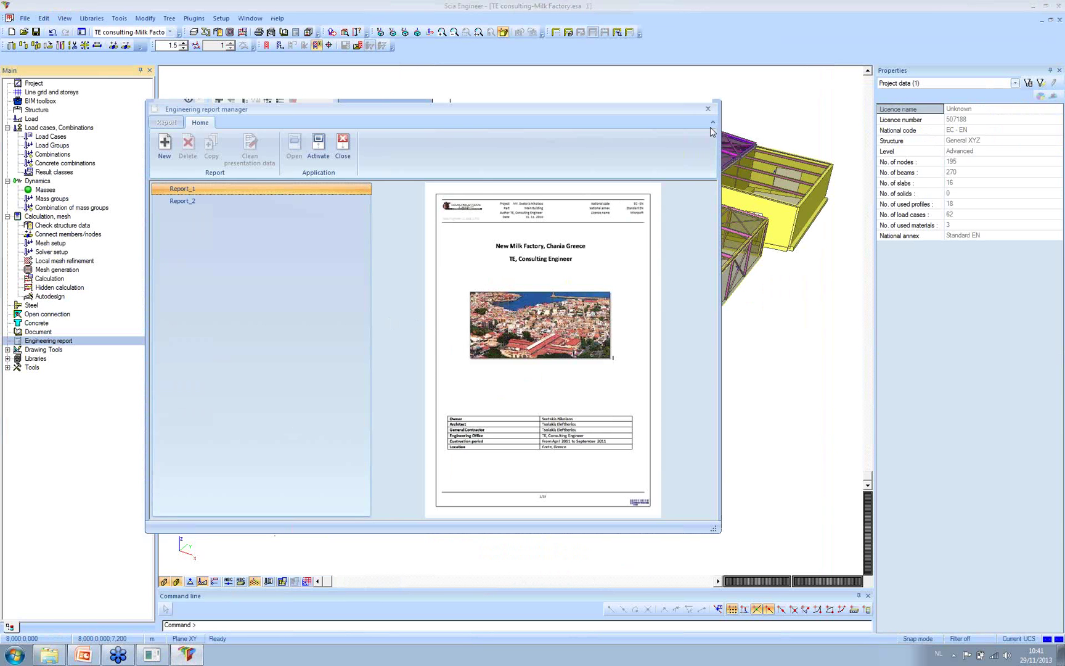
click(708, 109)
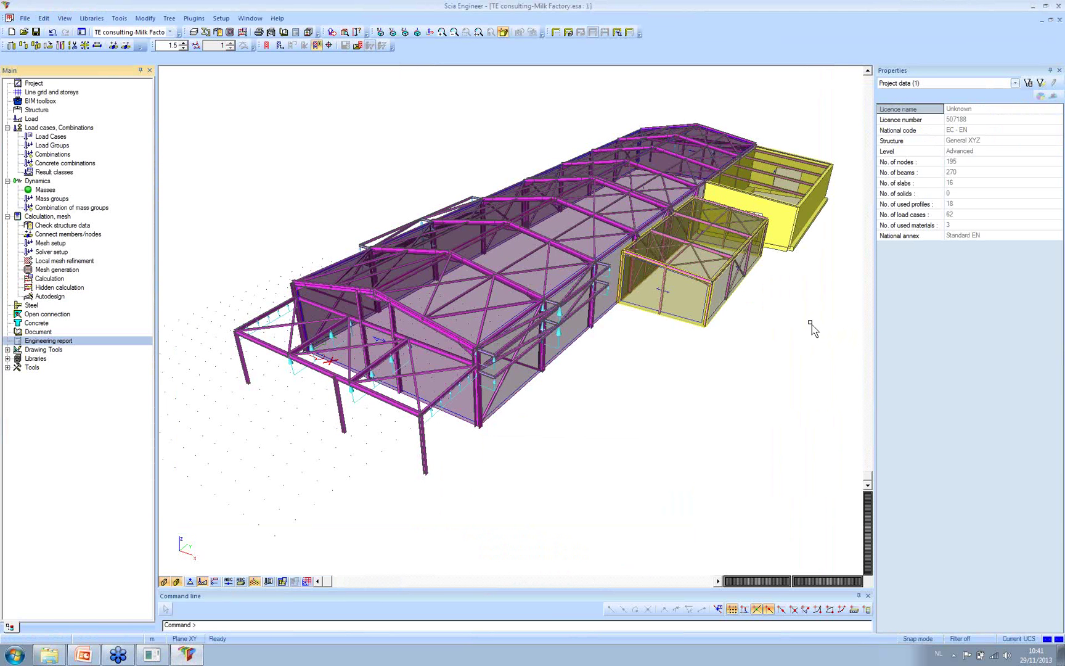
ctrl+right_drag(795, 328, 641, 428)
drag(697, 443, 434, 315)
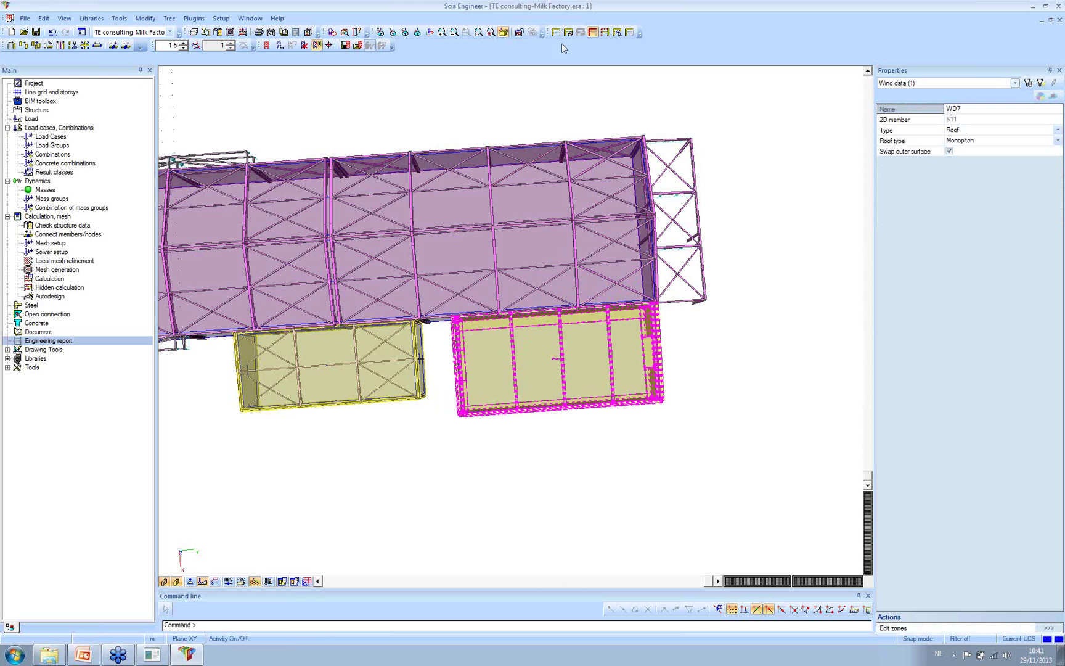
click(593, 34)
ctrl+right_drag(579, 268, 478, 286)
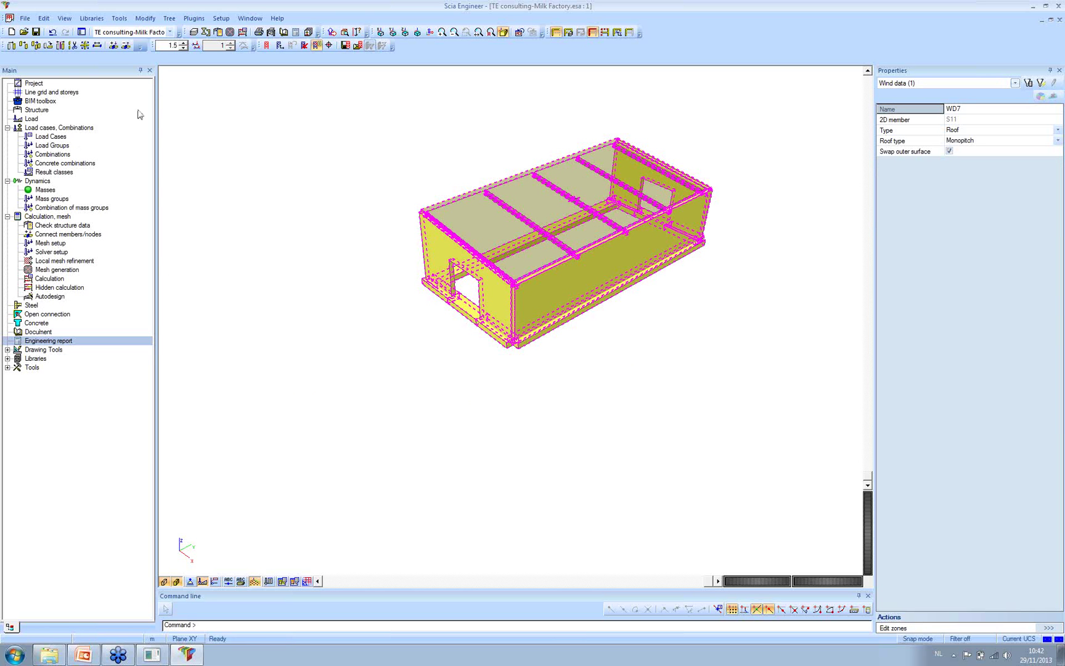
Start a linear calculation of the model from the FE analysis dialog
click(96, 198)
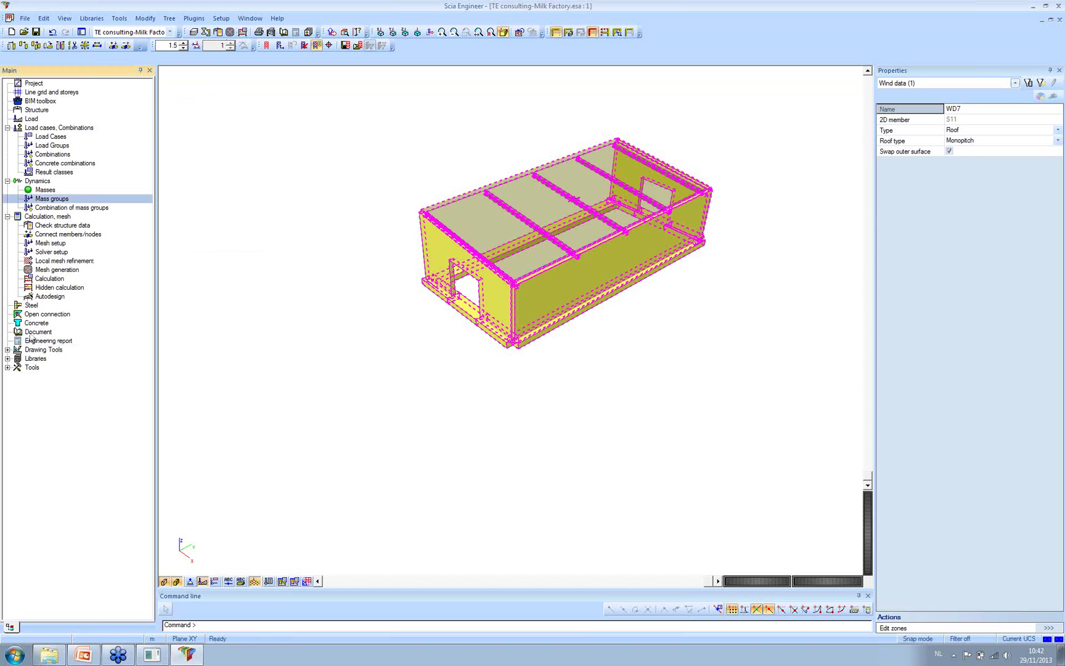
click(243, 32)
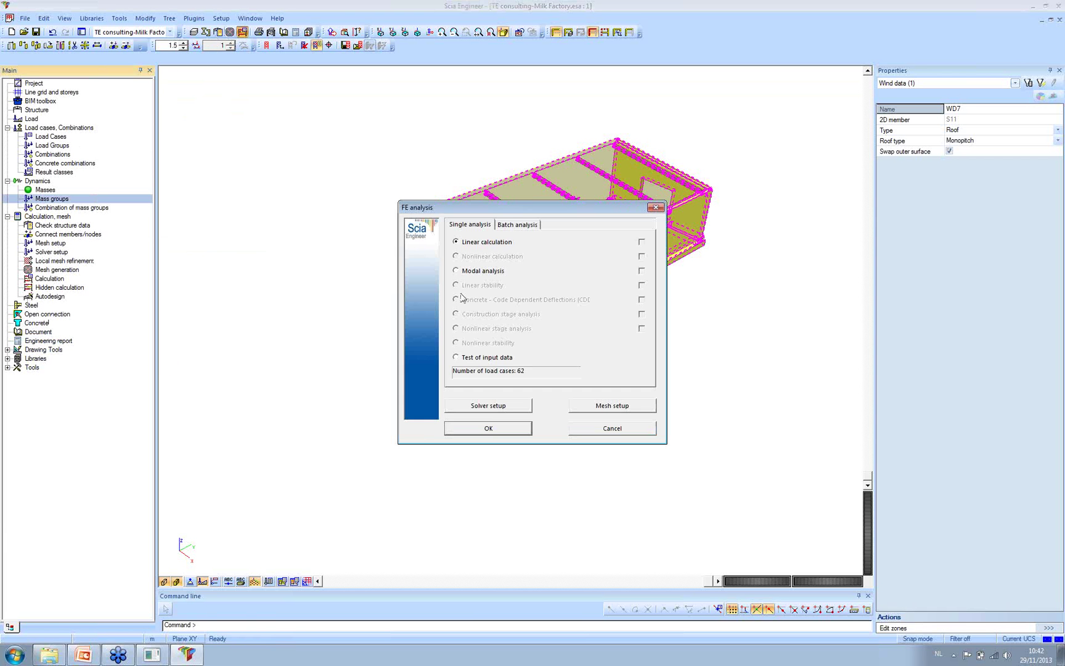
click(488, 428)
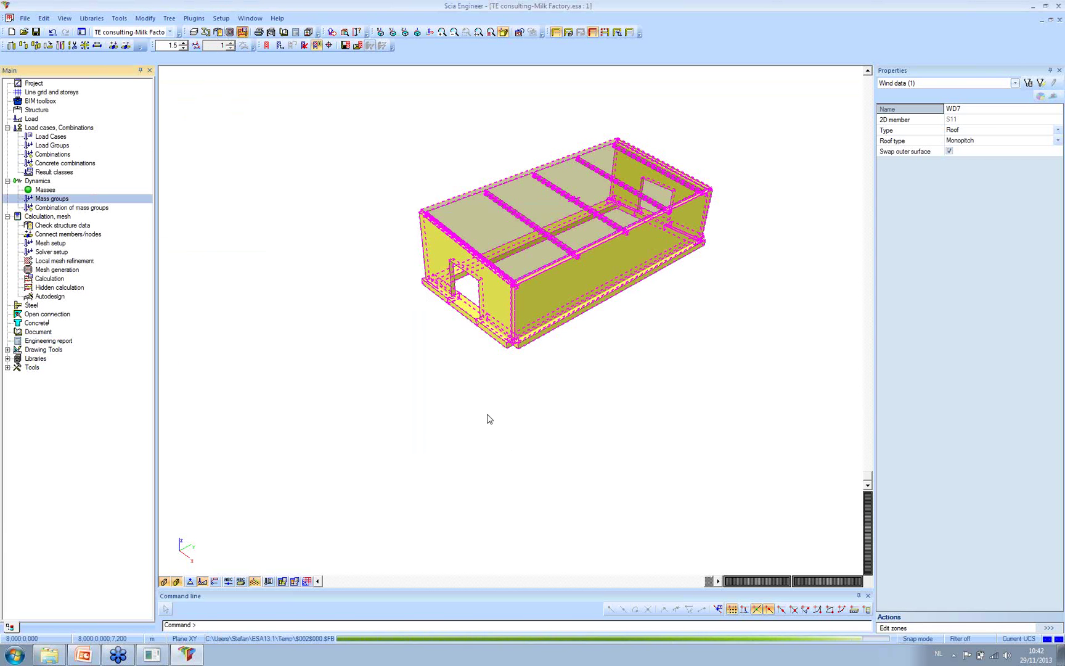
Return to the engineering report and dismiss the Visual Fortran run-time error messages
click(186, 655)
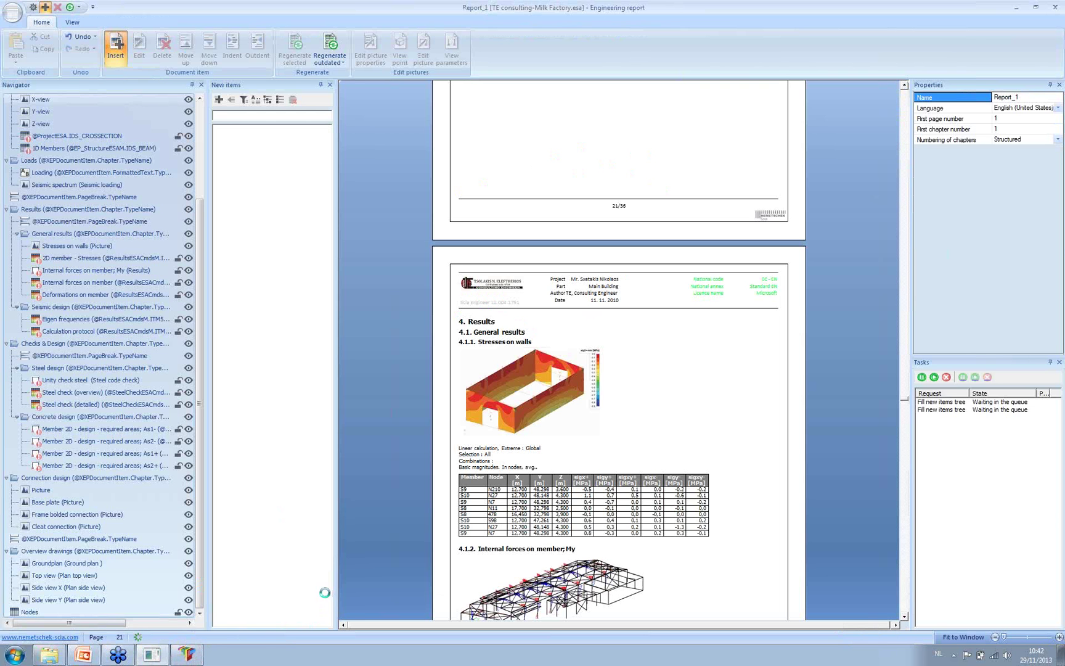
mouse_move(202, 658)
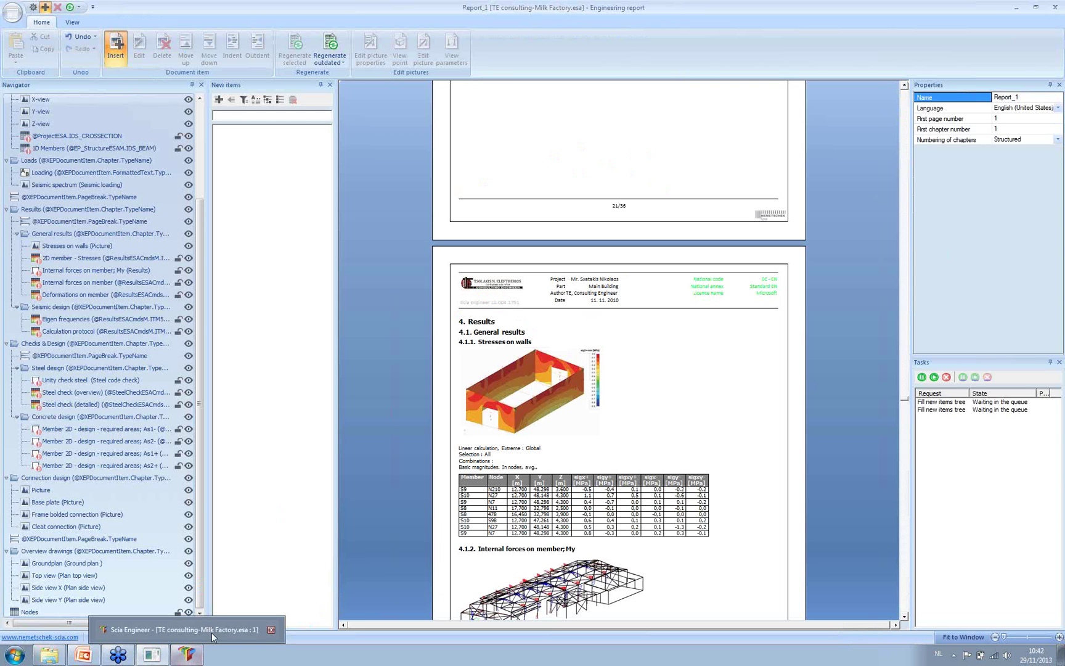
click(158, 656)
click(188, 656)
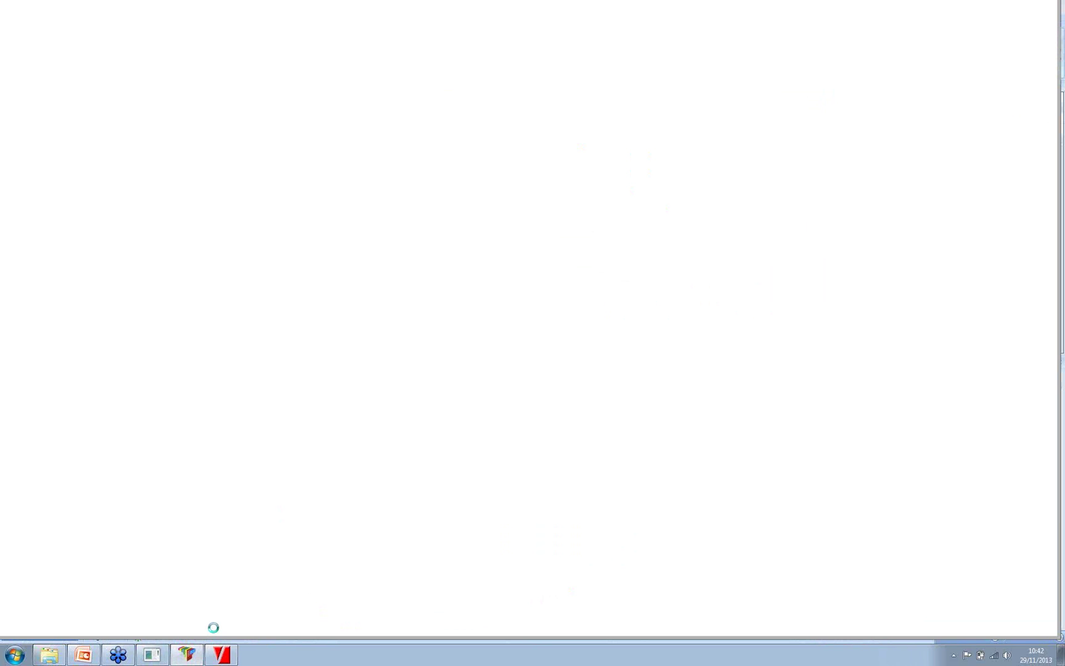
click(149, 656)
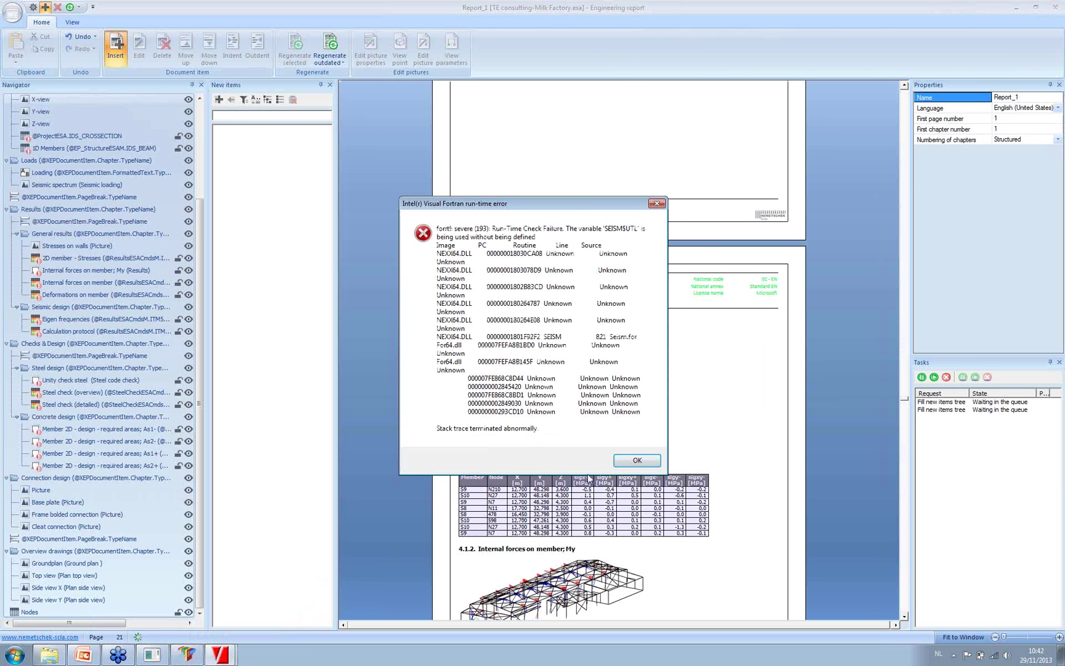
click(635, 460)
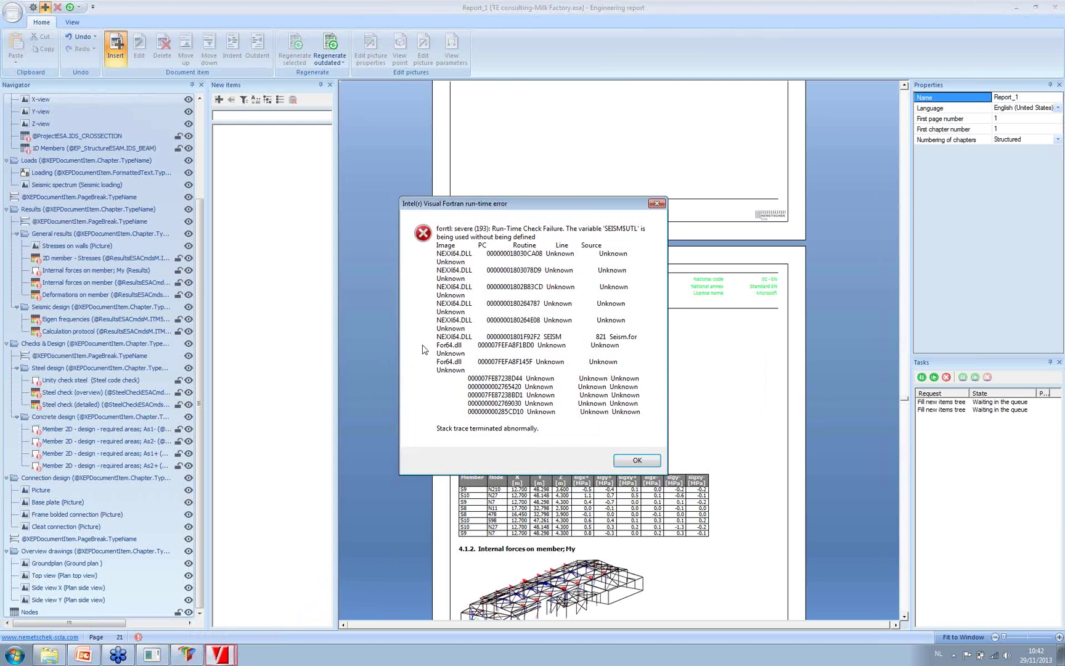
click(637, 460)
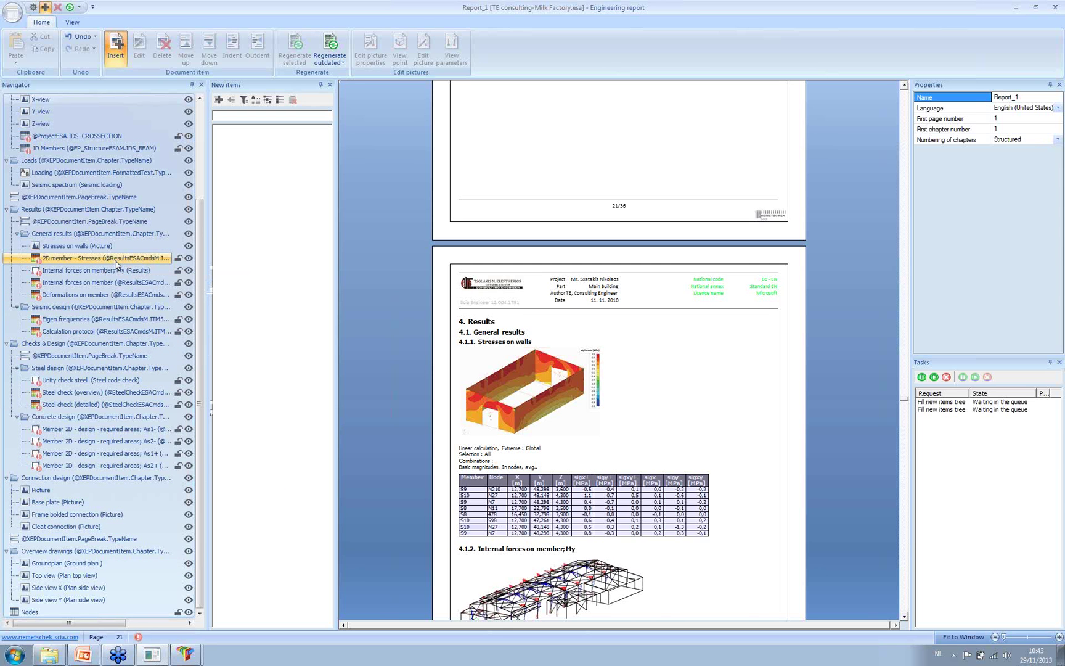
Try to regenerate the outdated report items and switch back to the Scia Engineer model
drag(199, 227, 198, 129)
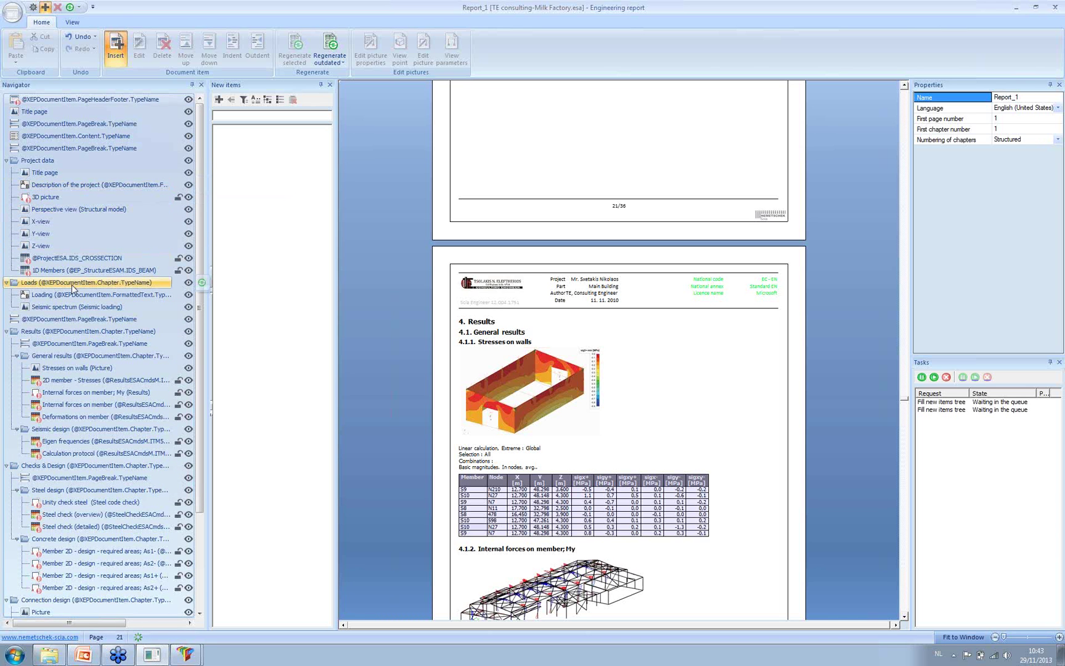
click(336, 46)
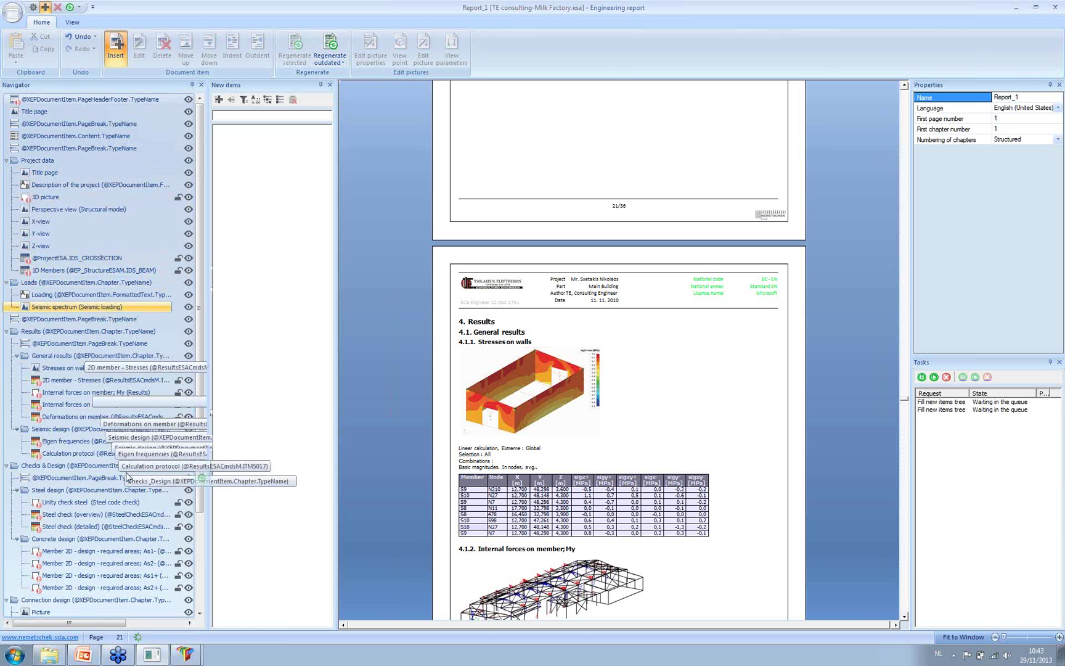
mouse_move(187, 659)
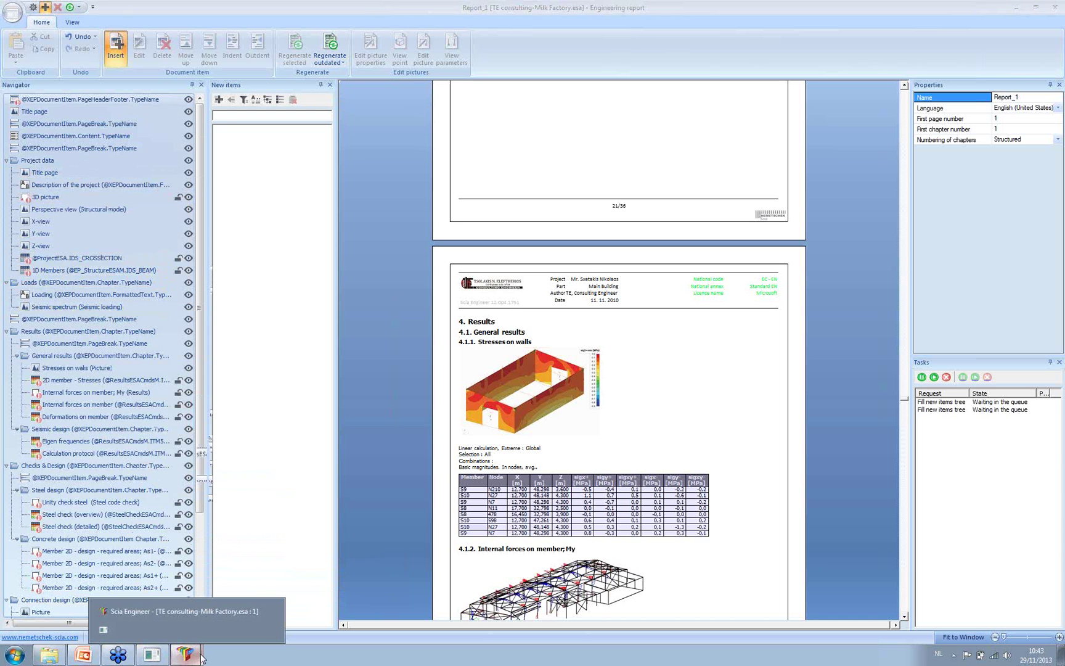
click(197, 621)
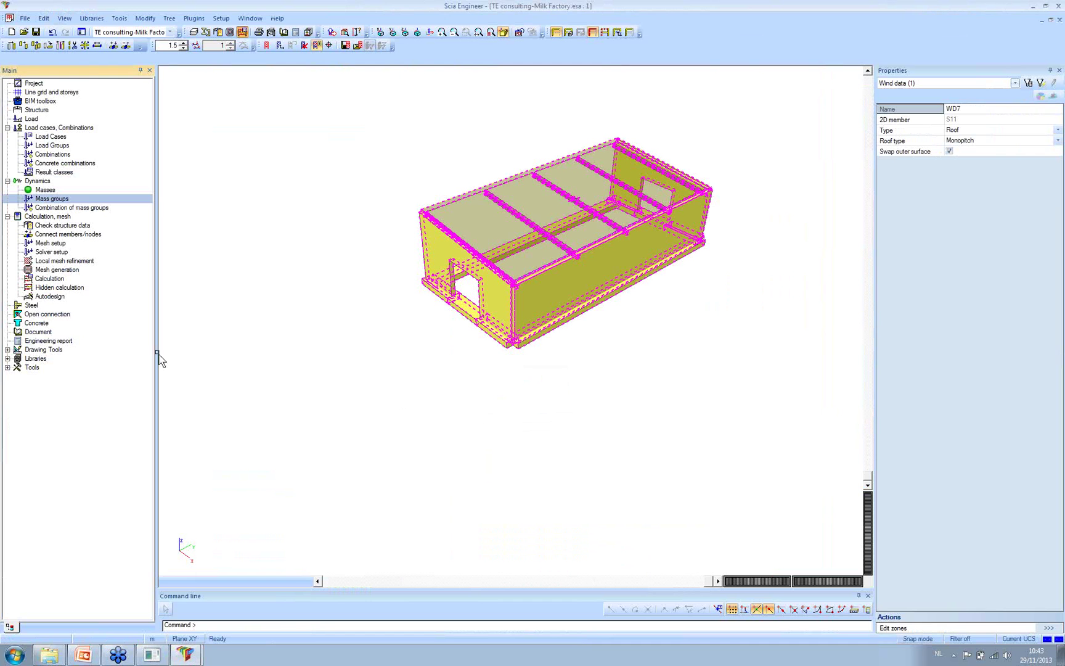
Check the engineering report while the linear calculation runs and acknowledge the end-of-analysis summary in the model
click(64, 217)
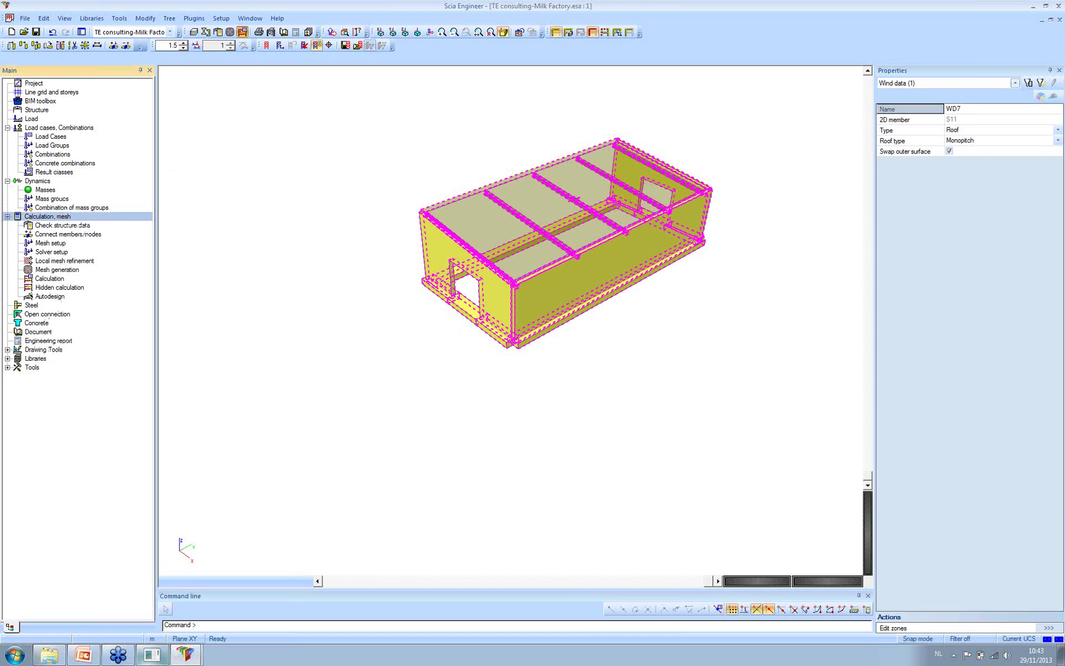
click(152, 654)
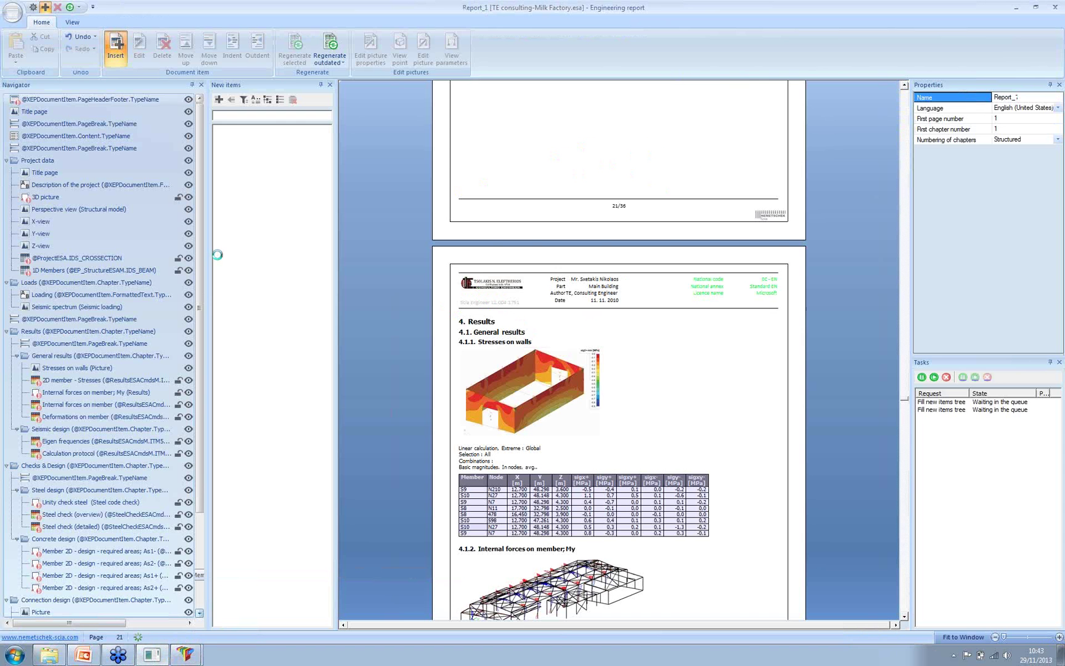
click(505, 389)
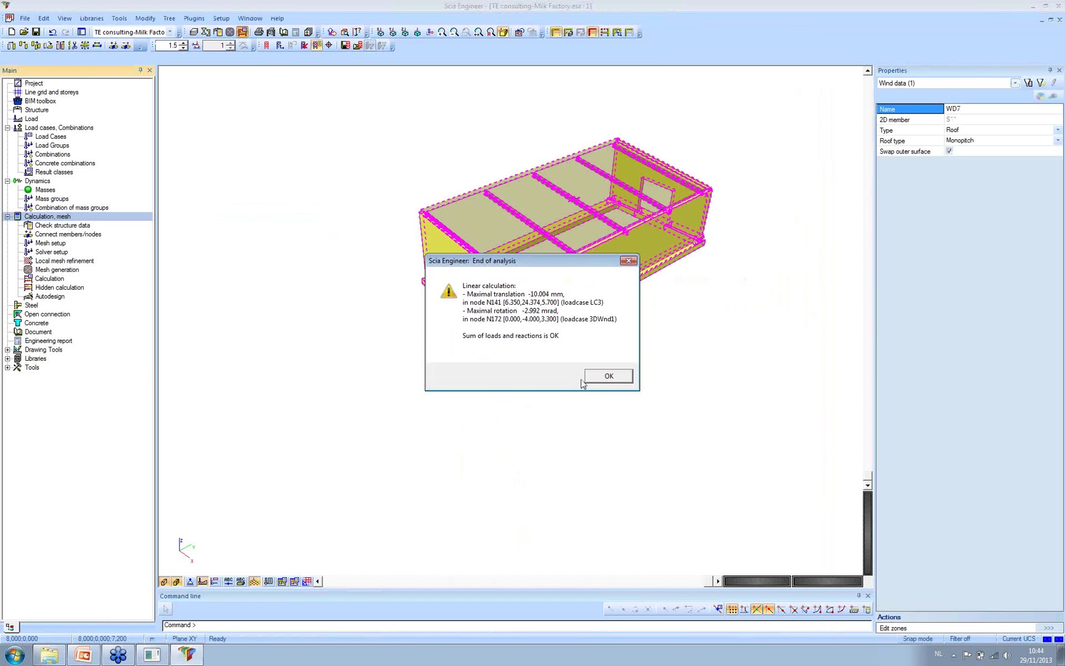
click(597, 378)
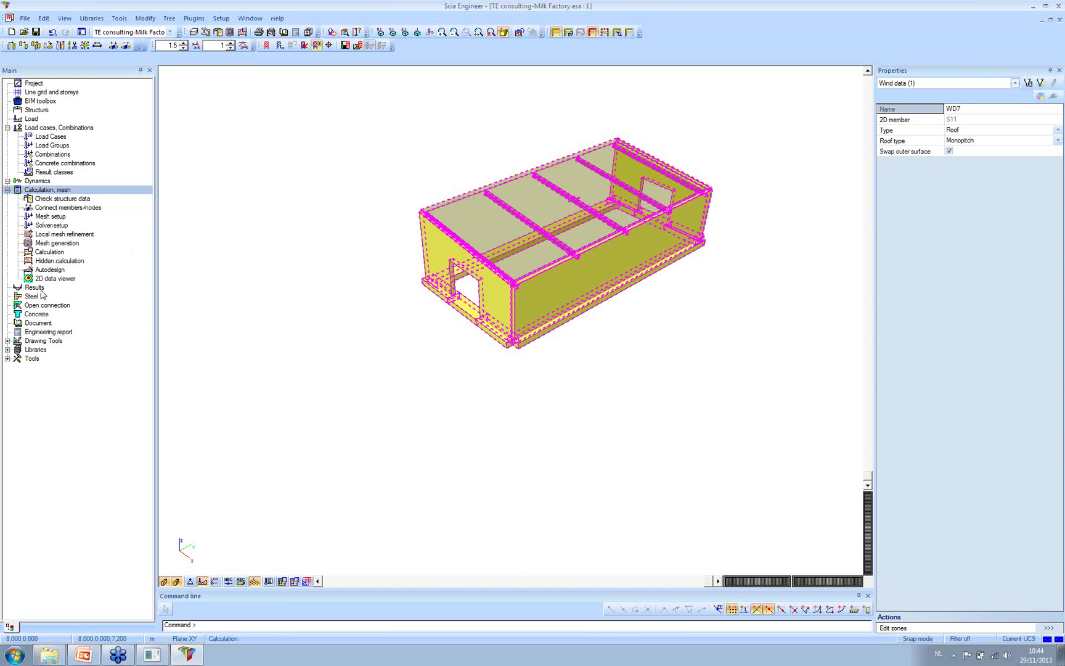
Display the My internal forces on the beams for the ULS combination and clear the selection
click(41, 289)
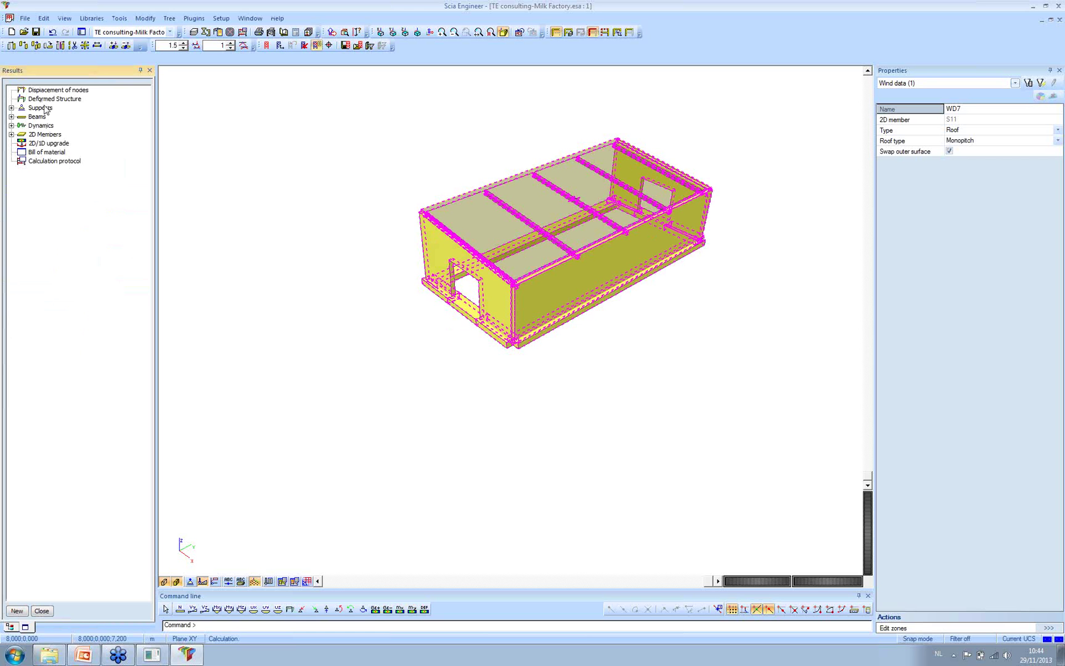
click(11, 117)
click(37, 126)
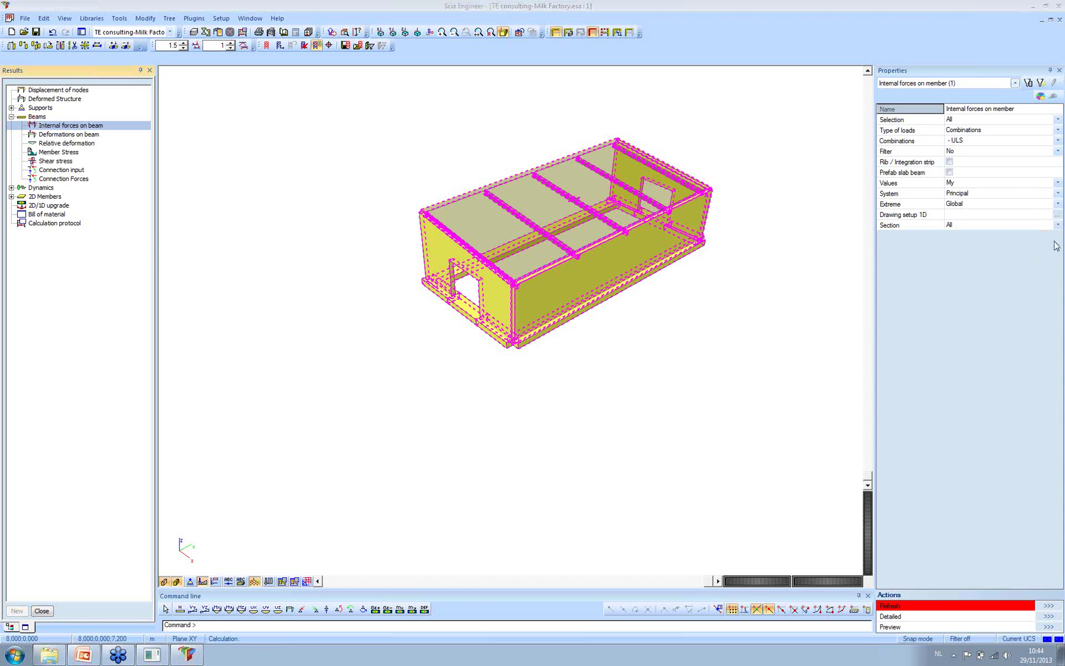
click(1048, 606)
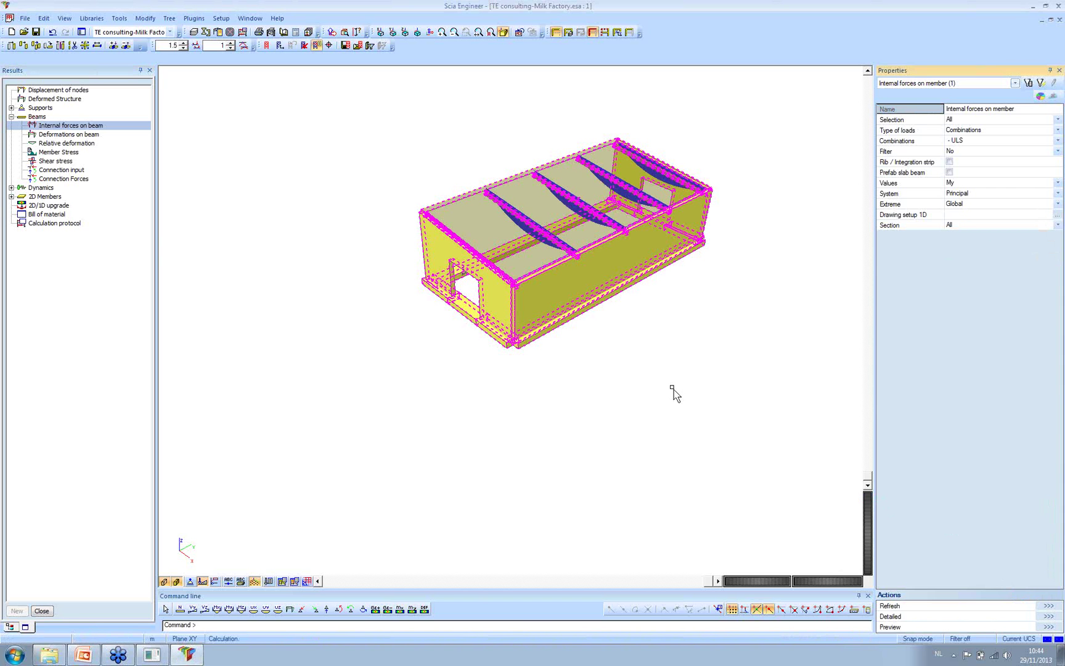
key(Escape)
ctrl+right_drag(611, 352, 486, 404)
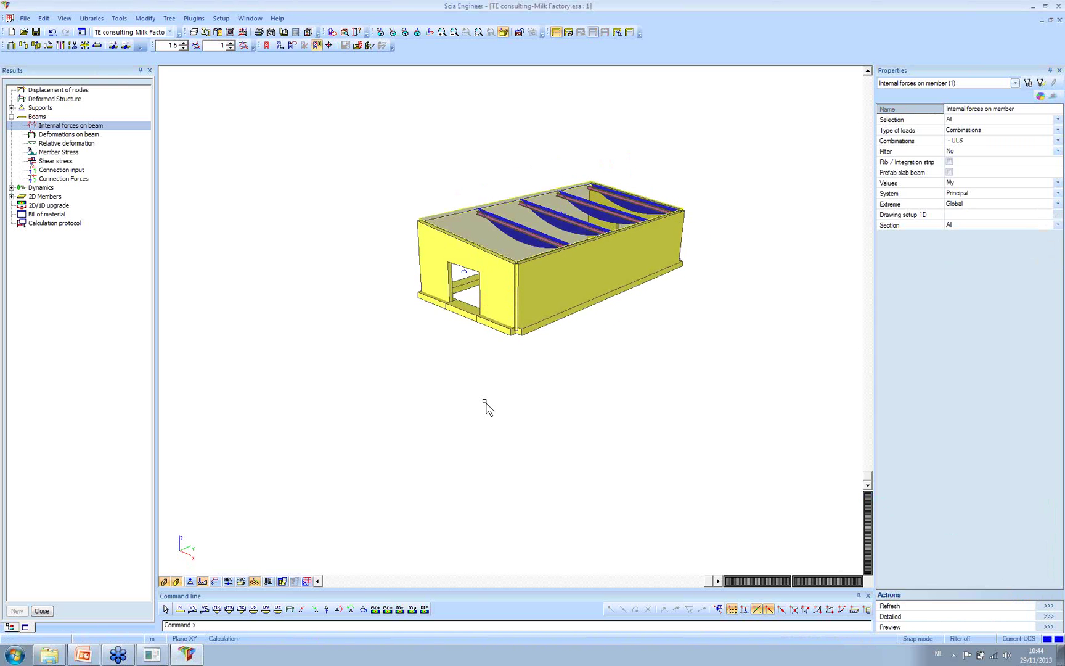
Pick the building's long front wall and select all 2D members that share its type, plate (90)
click(518, 309)
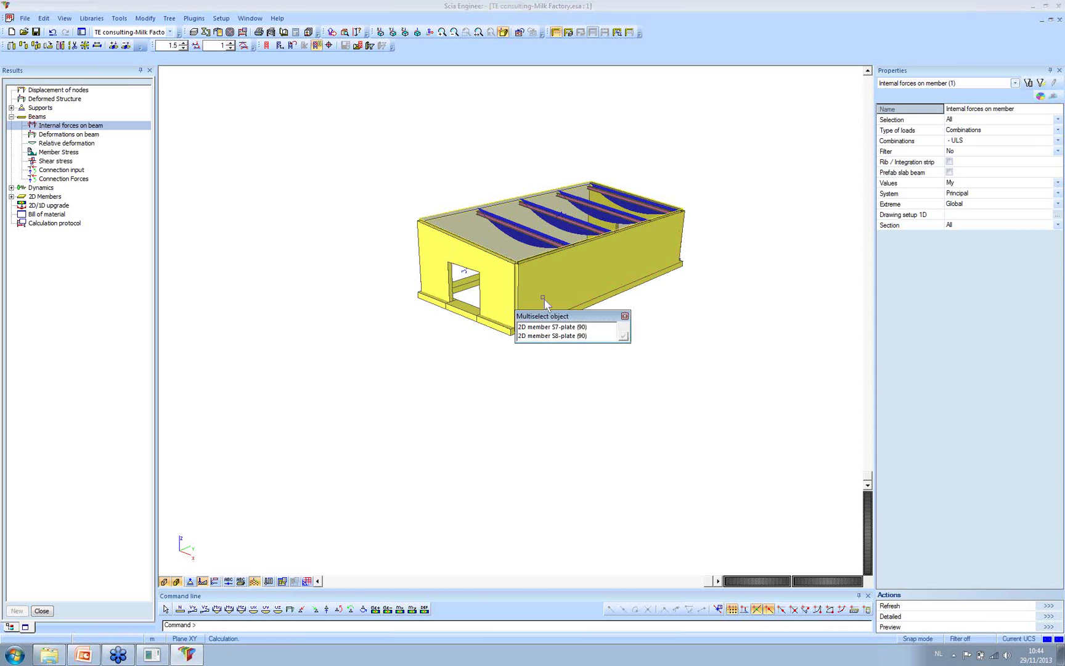
click(549, 336)
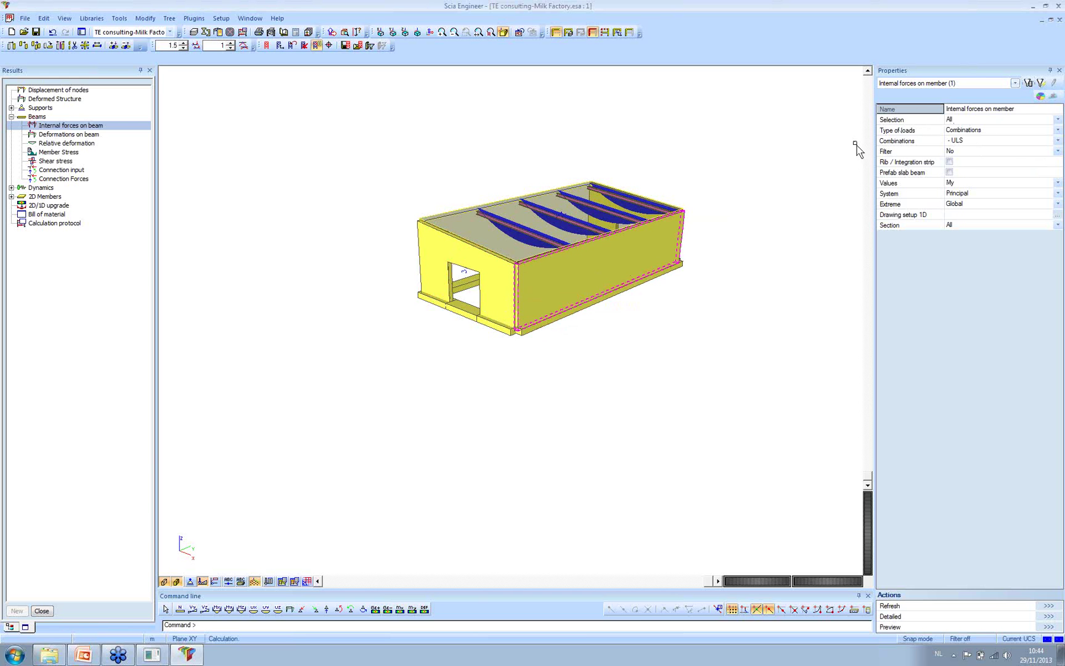
click(935, 87)
click(906, 102)
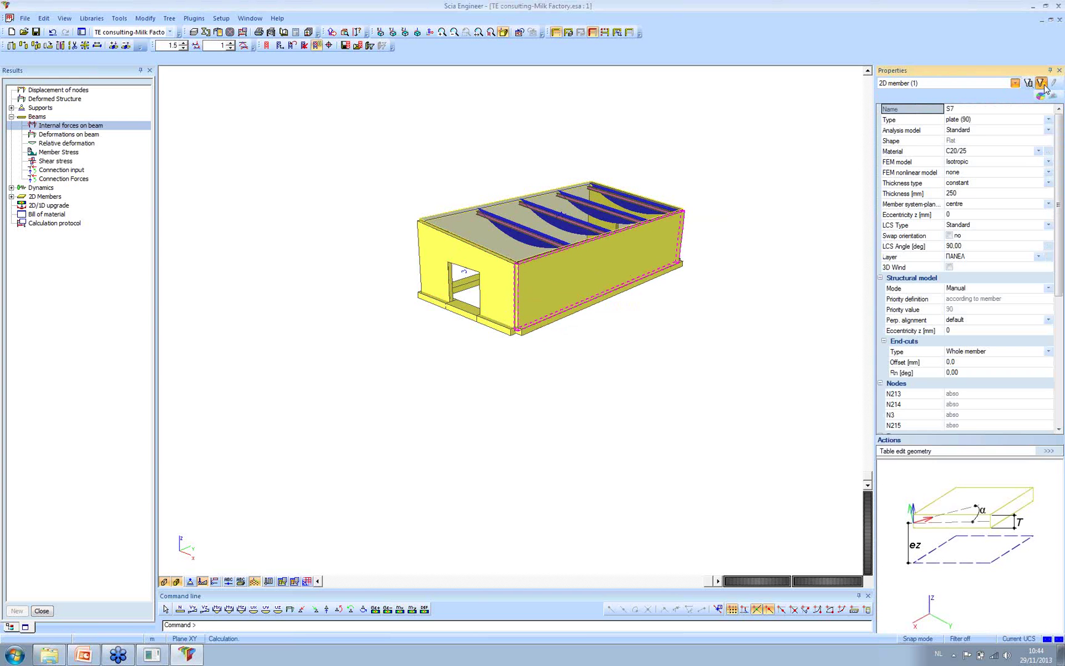
click(1041, 82)
click(617, 369)
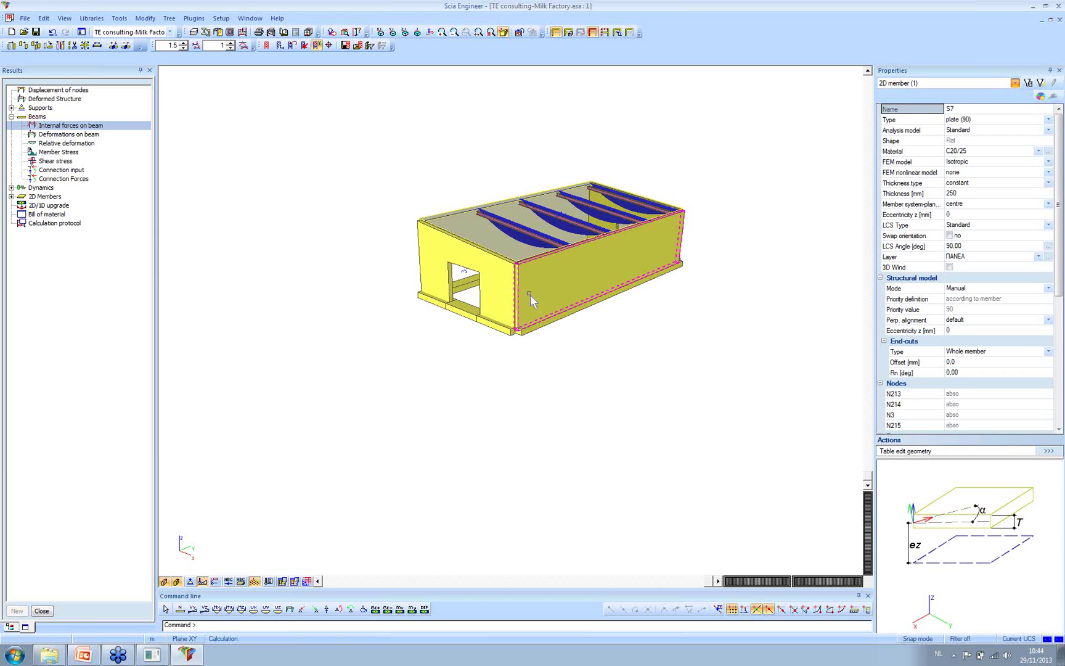
click(925, 120)
click(1040, 83)
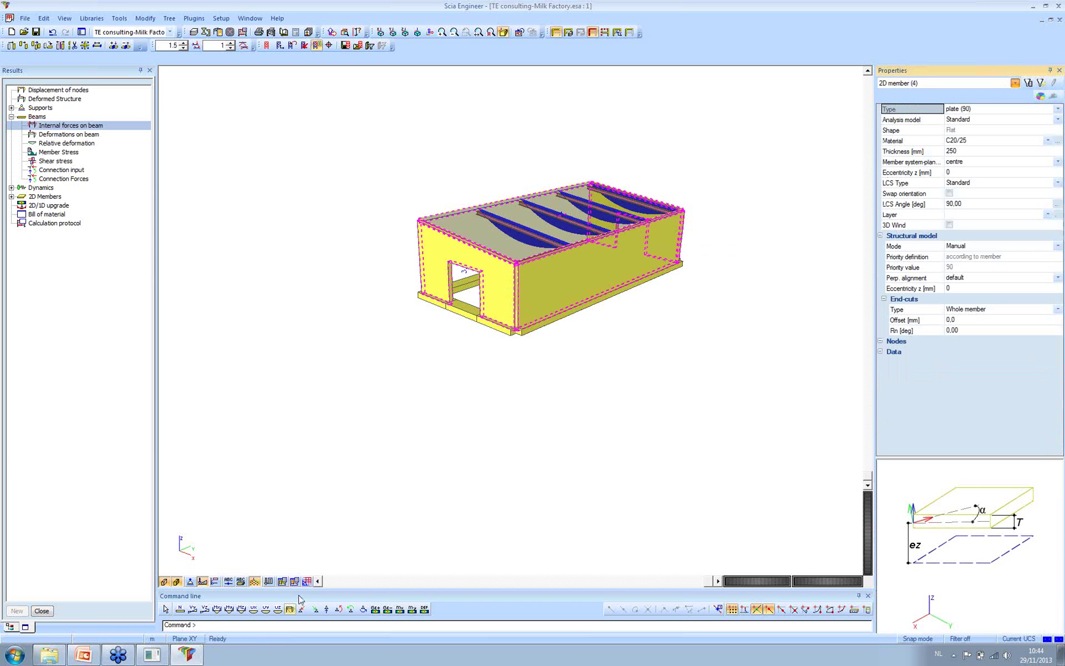
Set the rendering of the selected wall plates to transparent in the view parameters
click(300, 583)
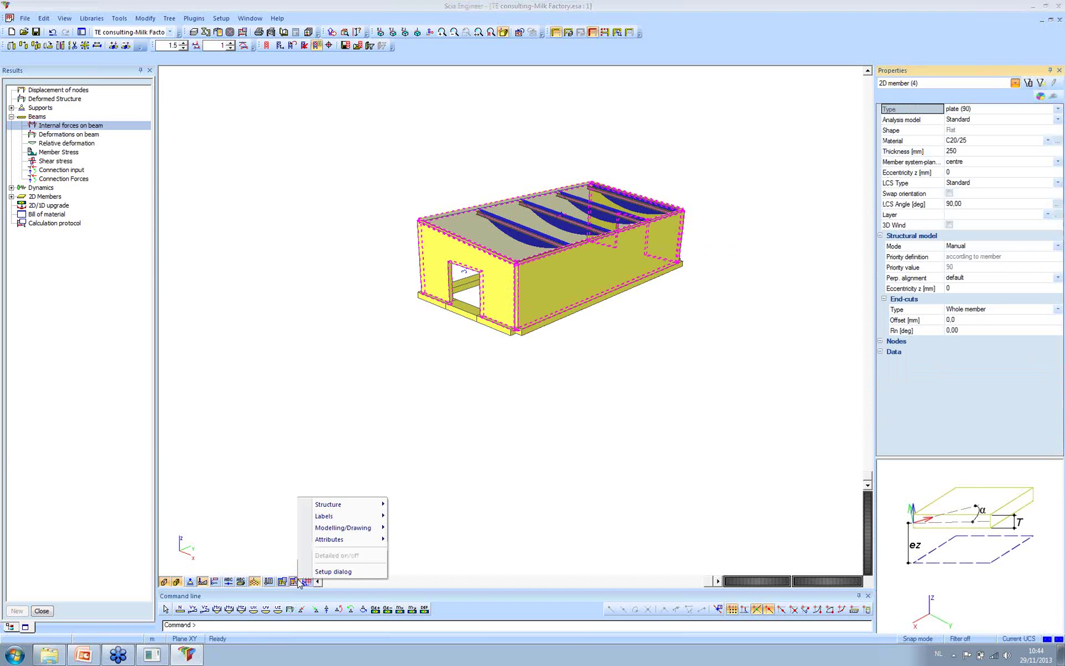
click(335, 573)
click(568, 297)
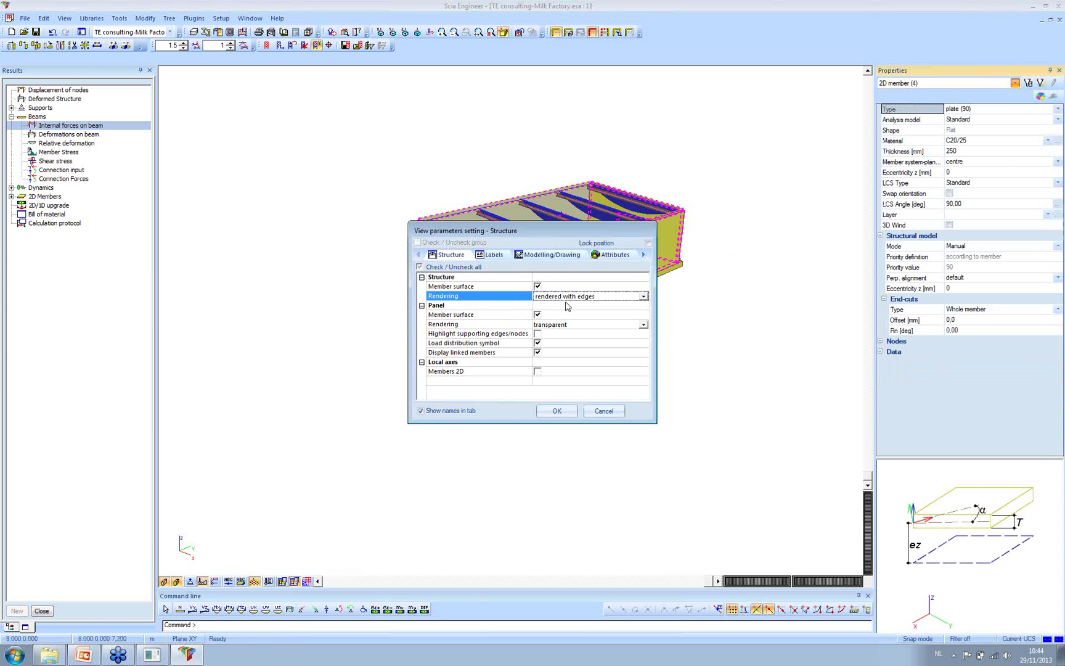
click(567, 298)
click(566, 333)
click(557, 412)
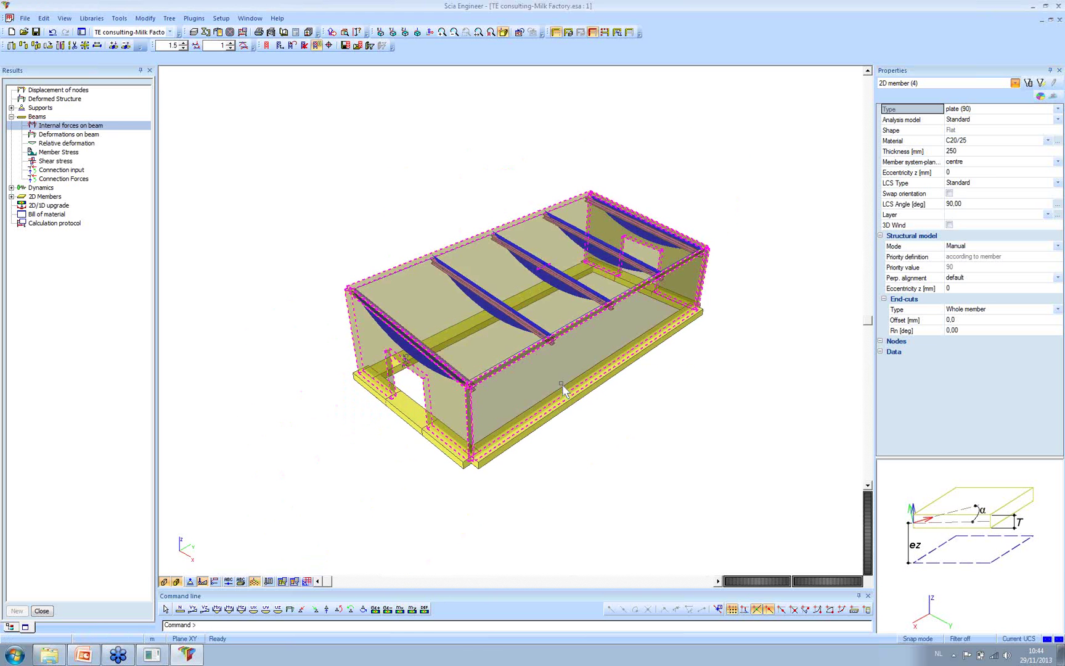
Turn off the perspective view and clear the selection of the wall plates
click(502, 35)
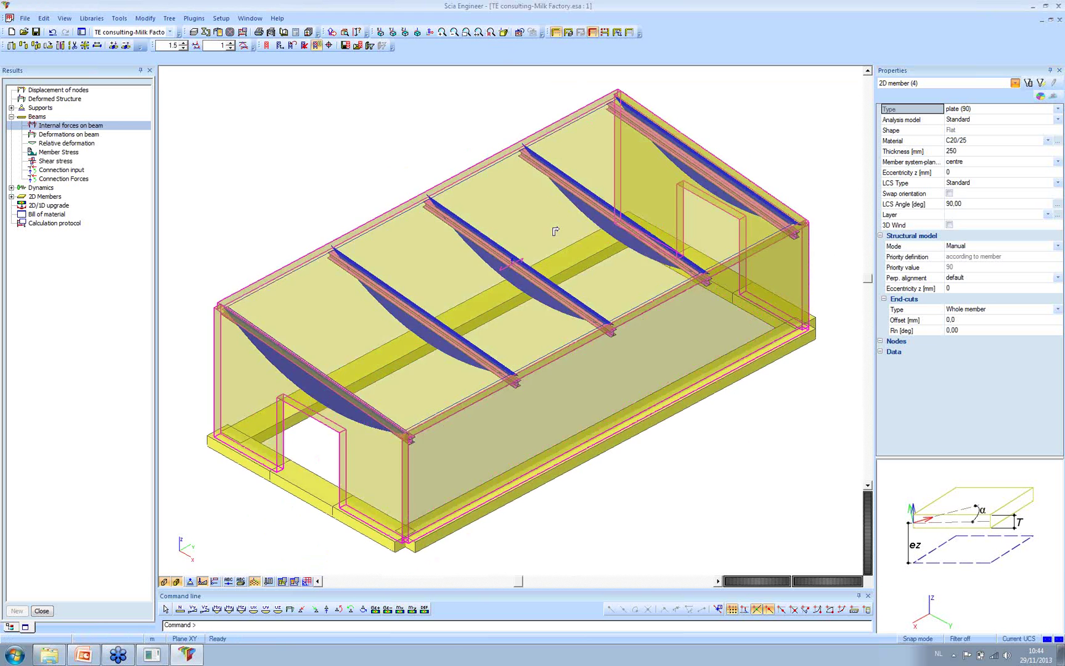
right_click(616, 453)
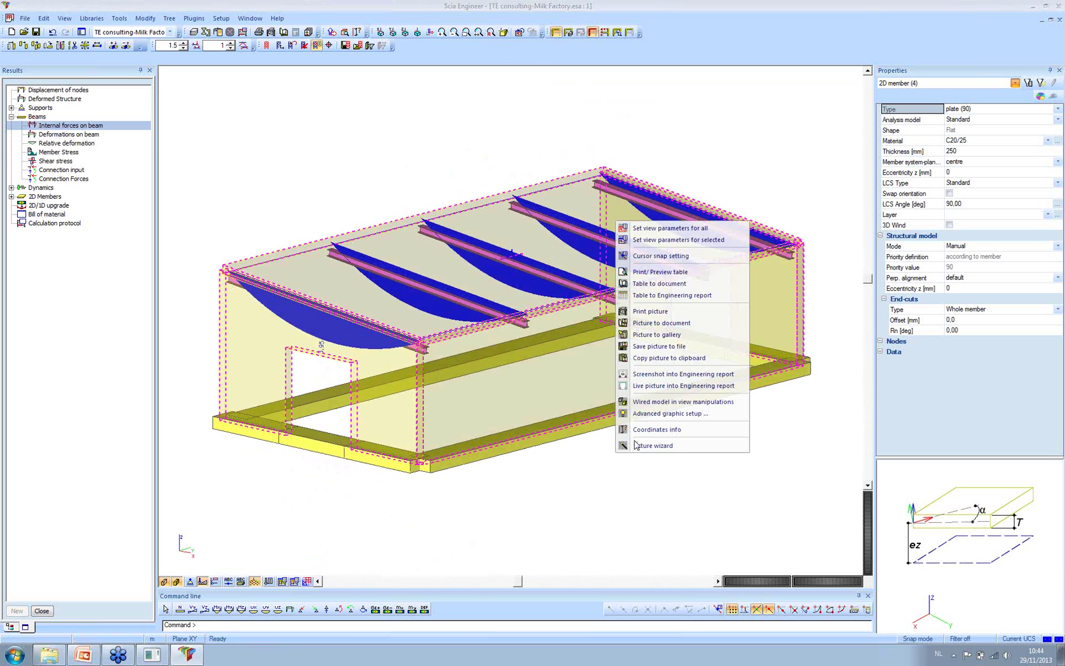
key(Escape)
key(Escape)
Send a live picture of the My diagram to the engineering report inbox at a scale of 1:150
right_click(632, 461)
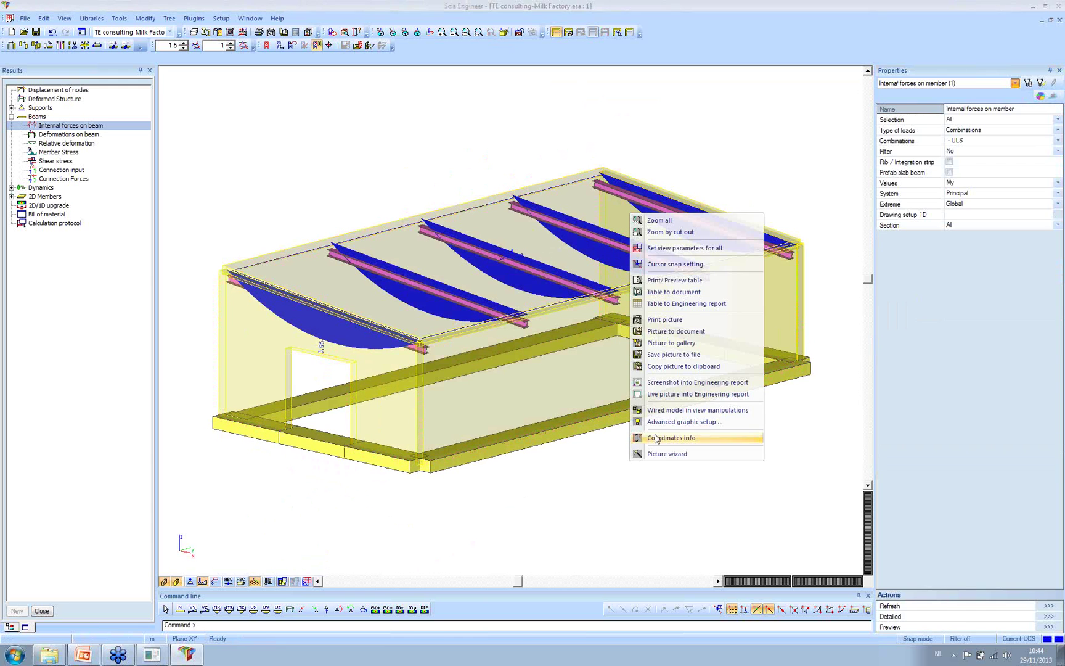
click(664, 396)
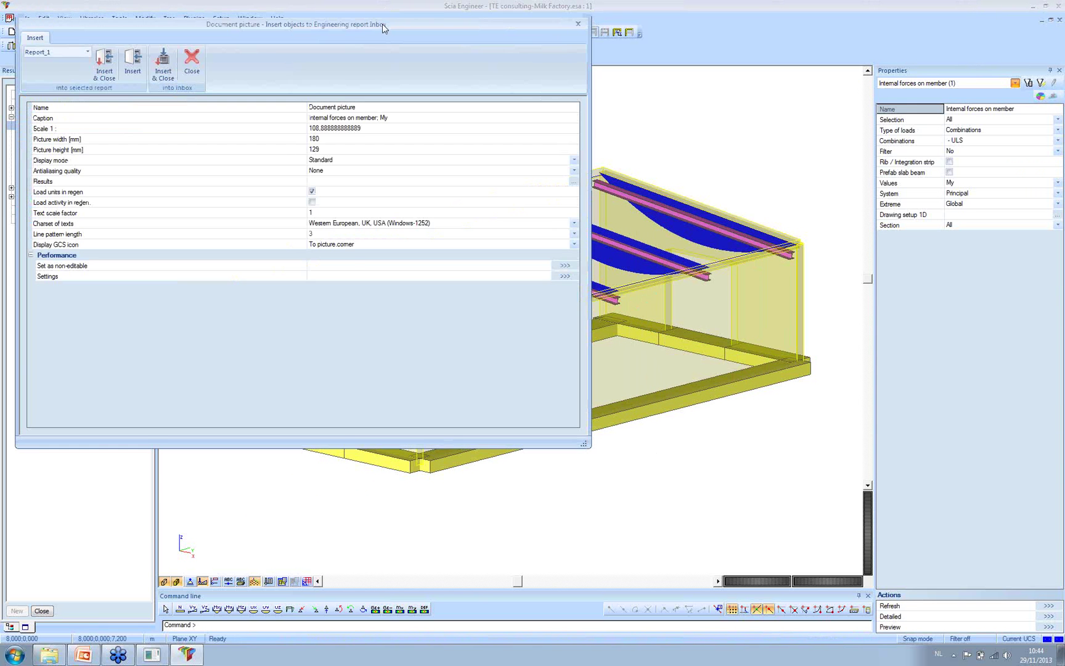
drag(382, 28, 566, 122)
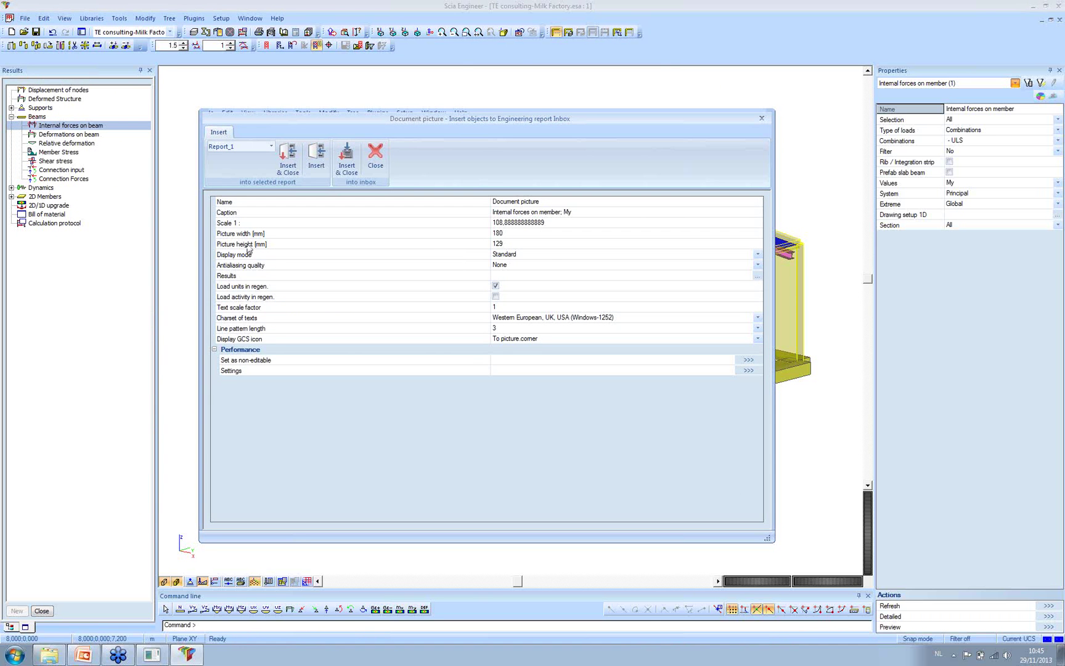
click(501, 225)
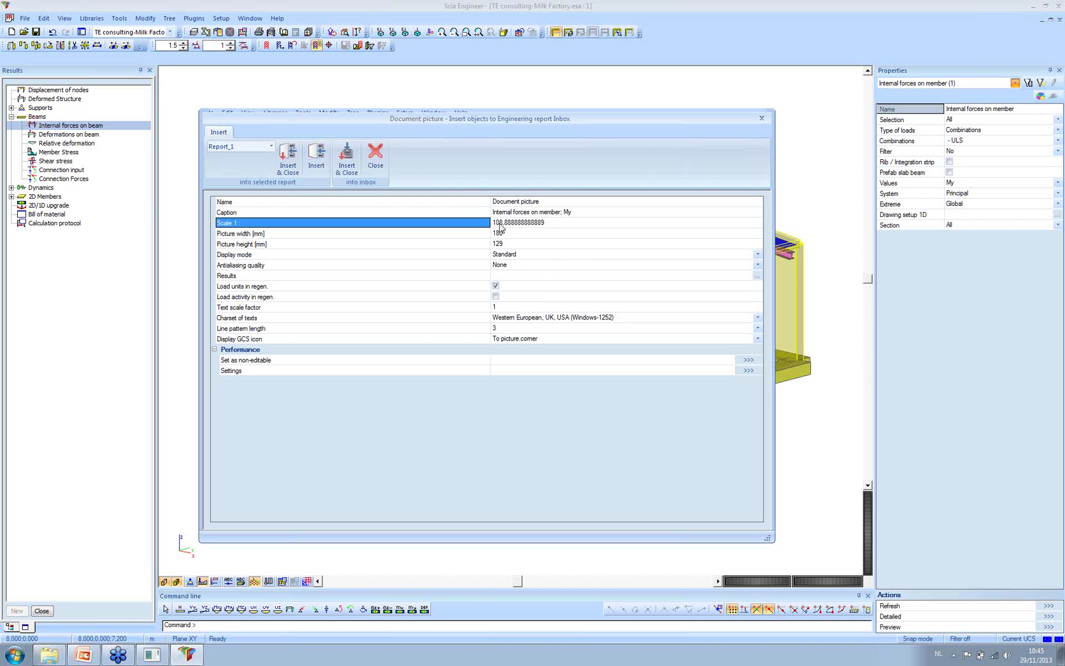
click(609, 223)
text(150)
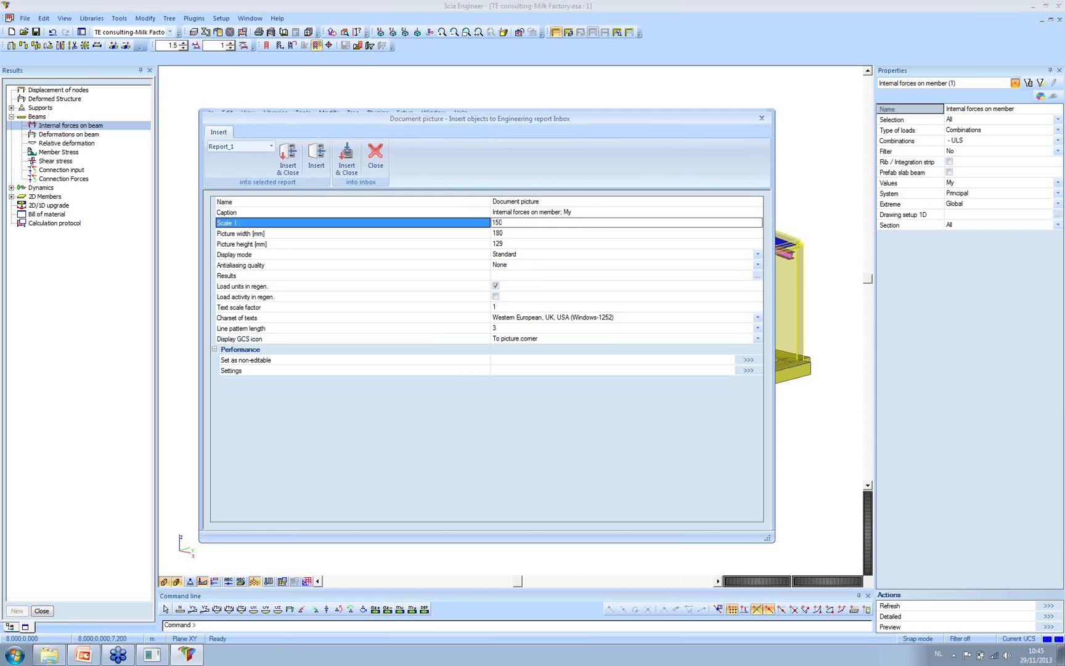
key(Return)
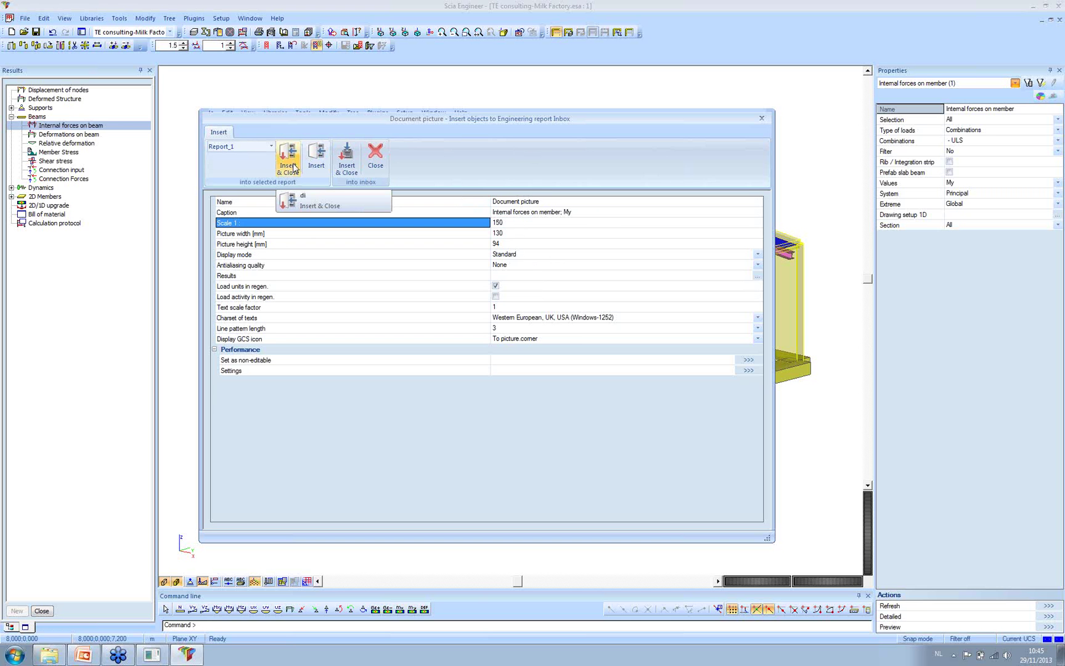
click(349, 167)
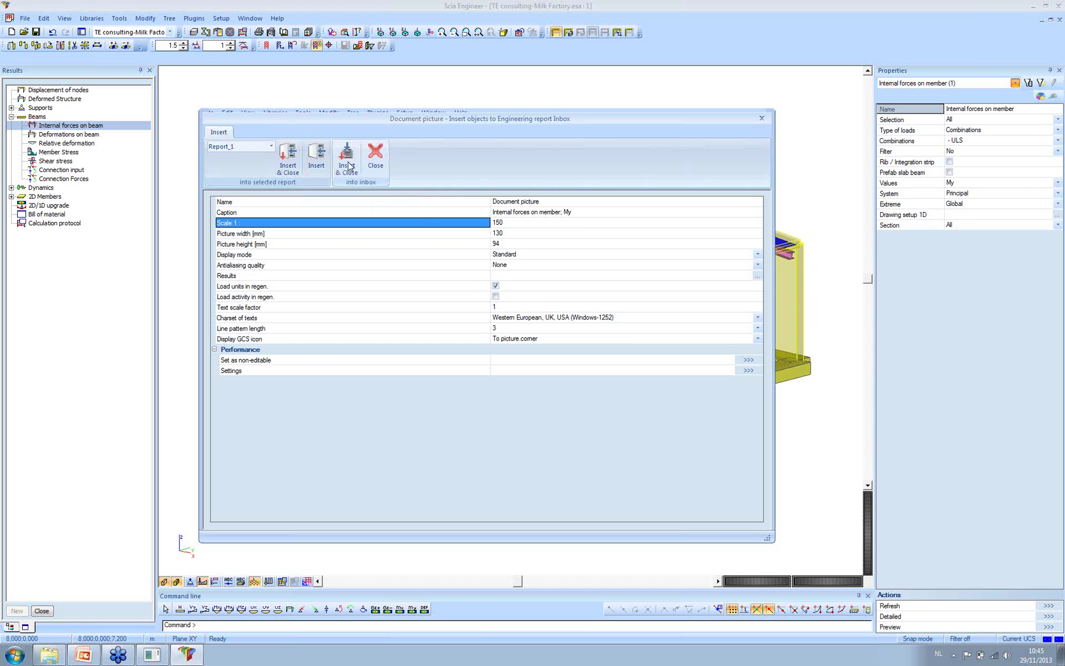
Switch to the engineering report, select the new document picture in the Inbox and go to the end of the report structure
click(152, 654)
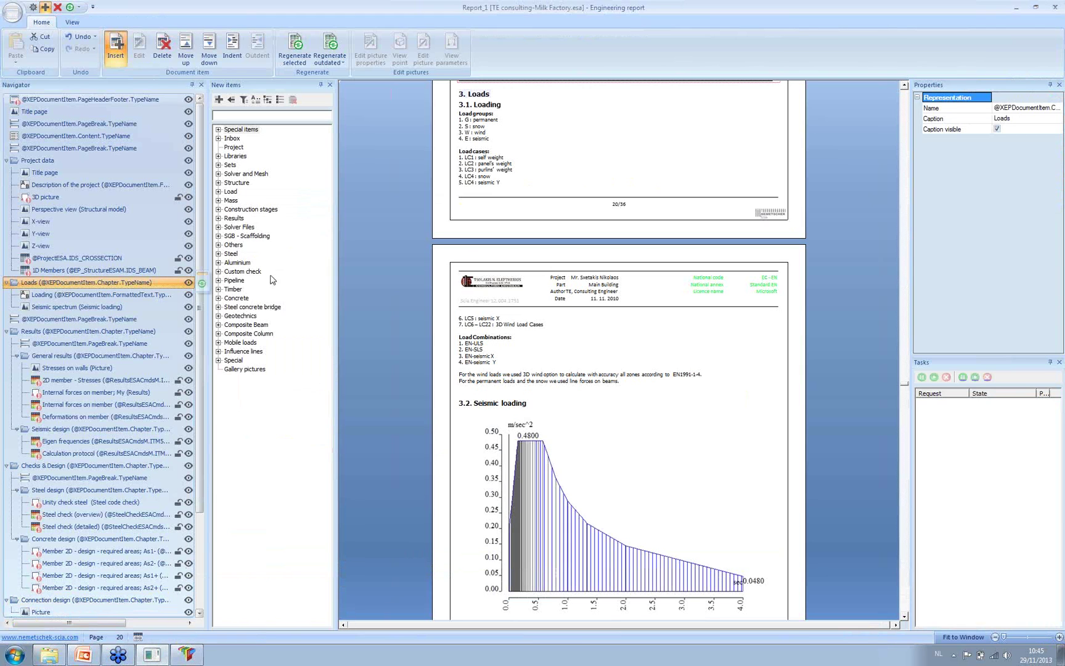
click(218, 138)
click(252, 159)
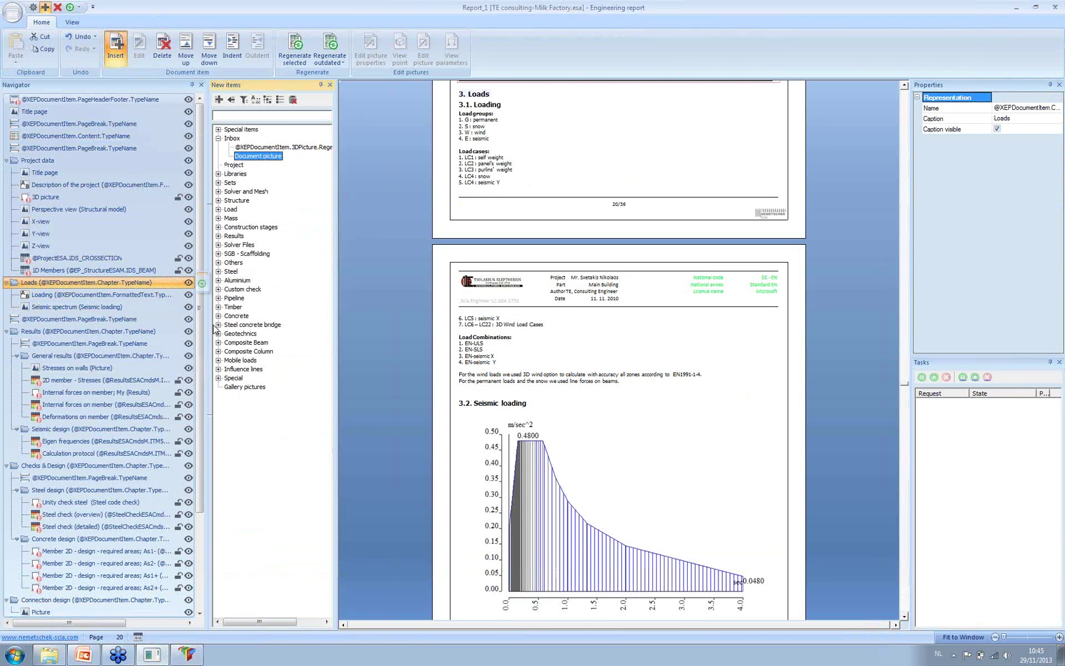
drag(202, 327, 198, 405)
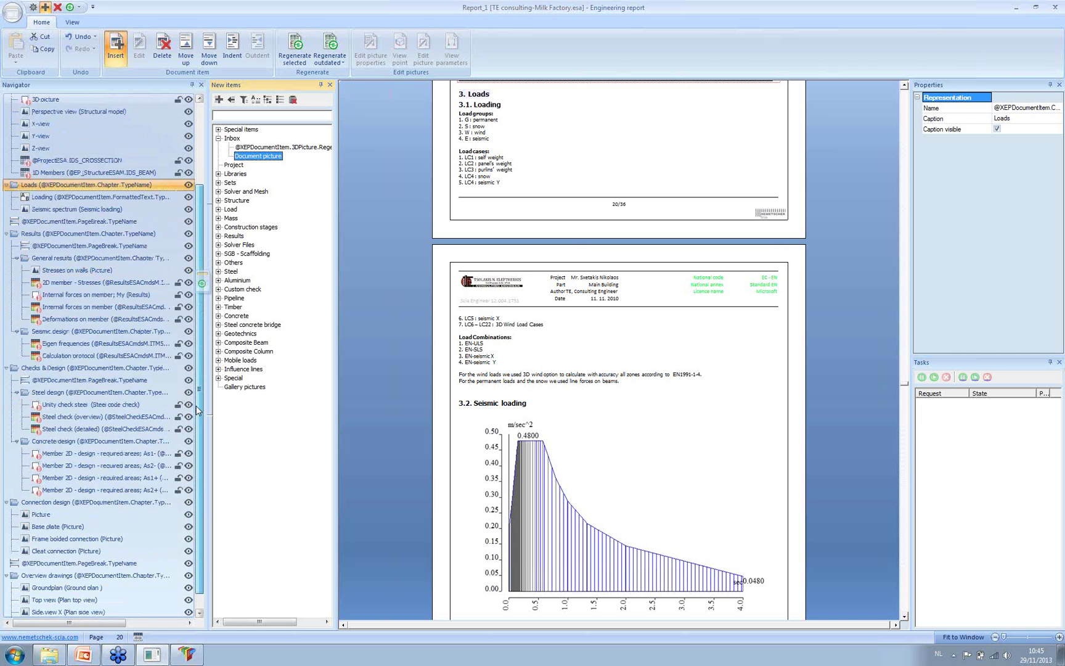
scroll(160, 487, down, 1)
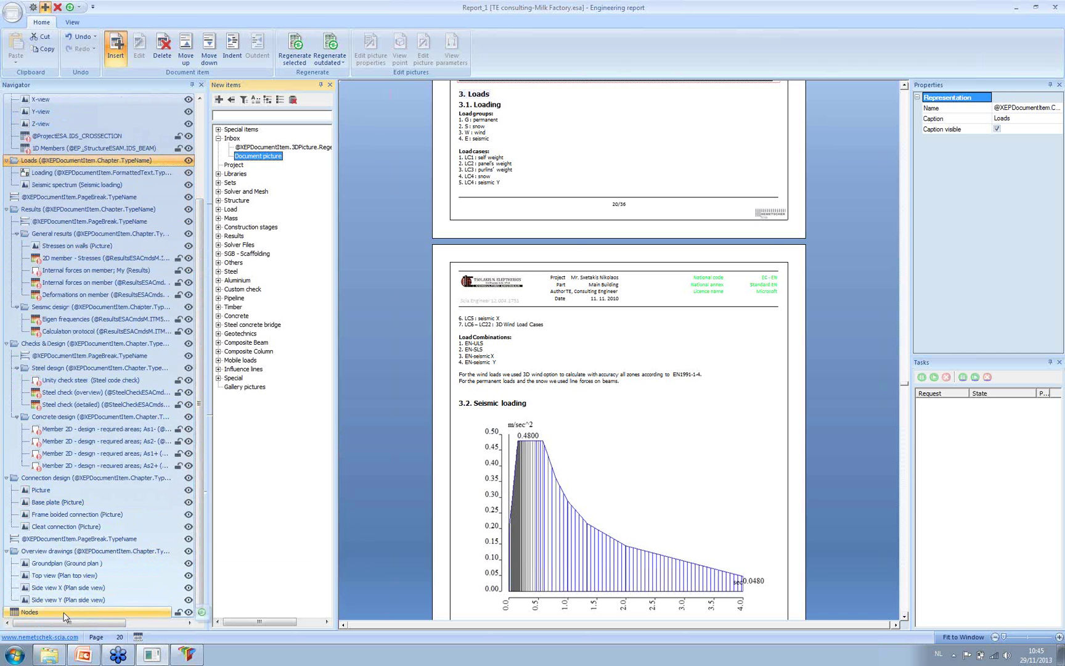
Insert the Combinations table from the Sets items and move it to the end of the report, after Nodes
click(219, 183)
click(243, 209)
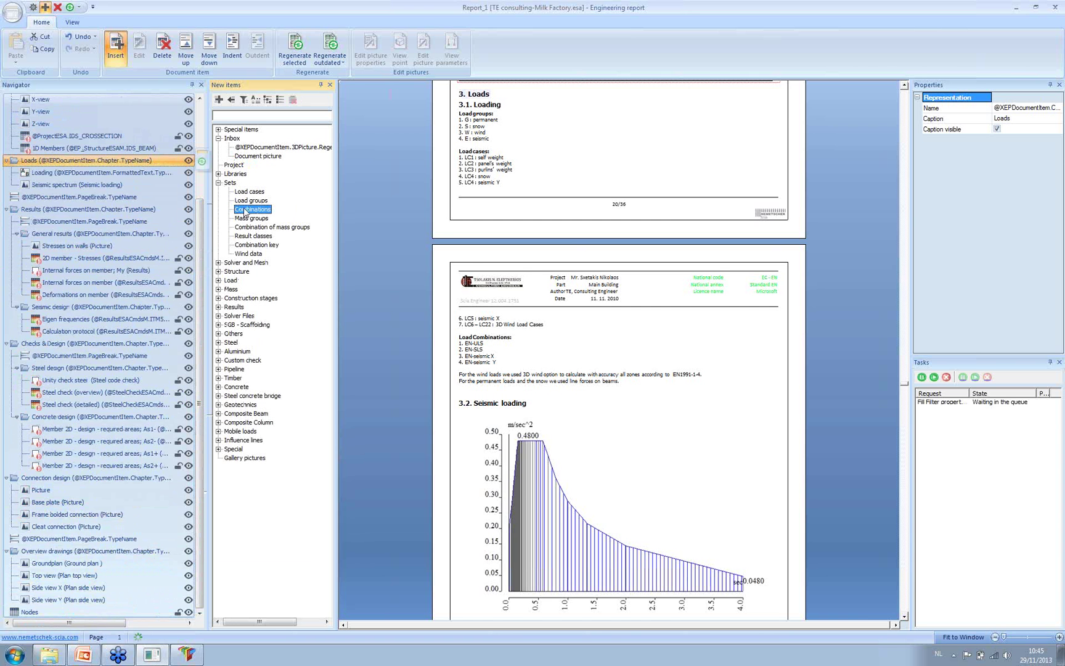
click(37, 197)
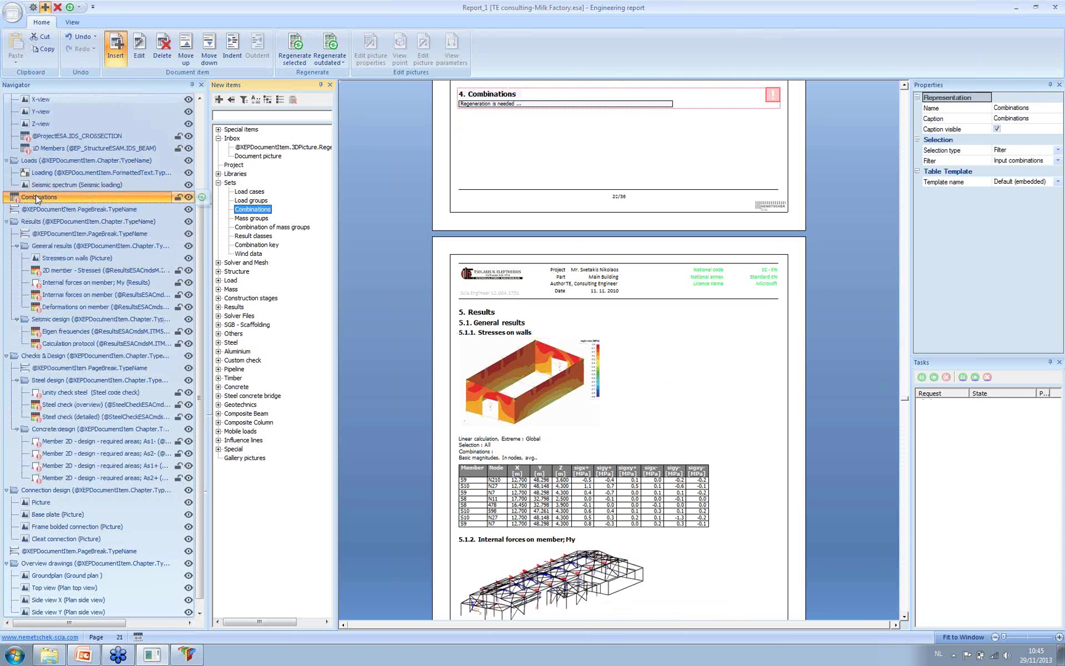
drag(24, 615, 26, 615)
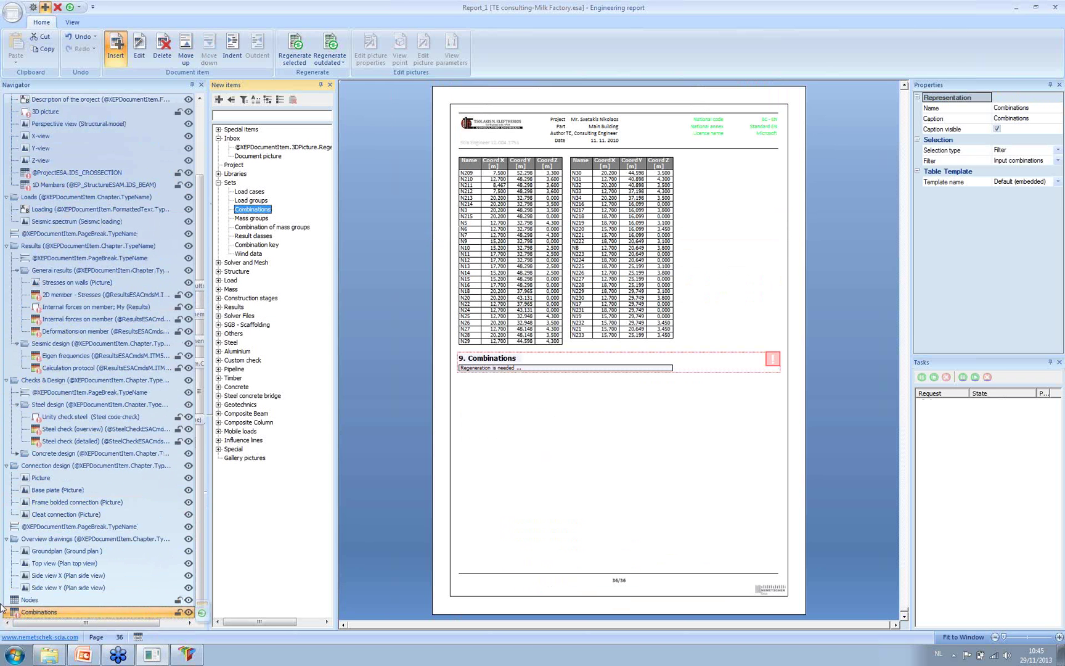
click(25, 615)
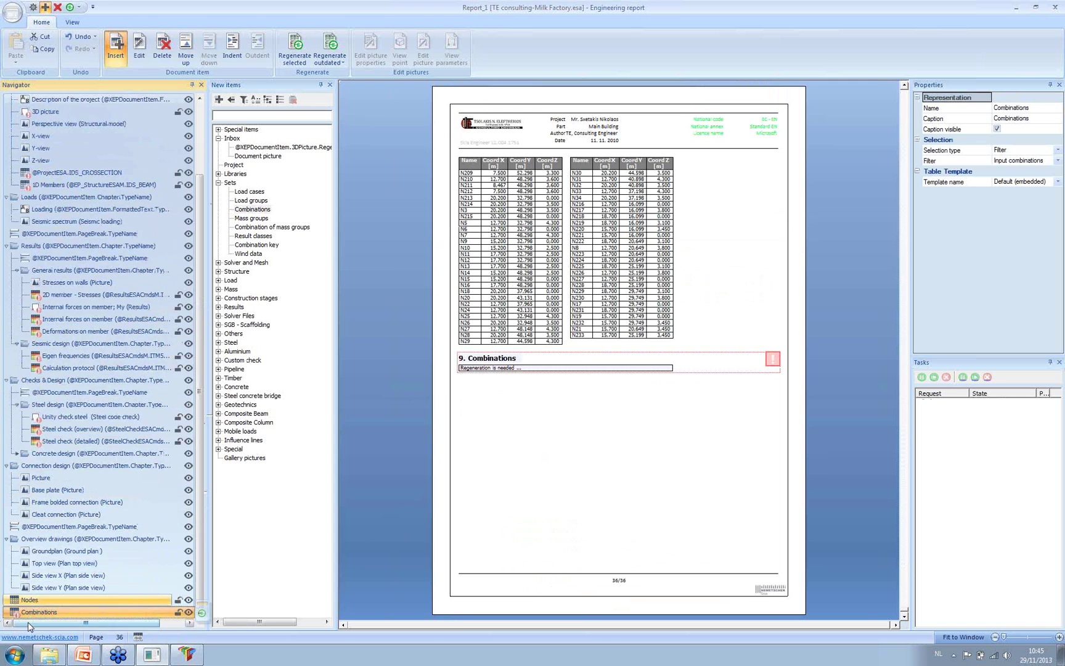
Regenerate the Combinations table at the end of the report and set its table template to Header
click(202, 613)
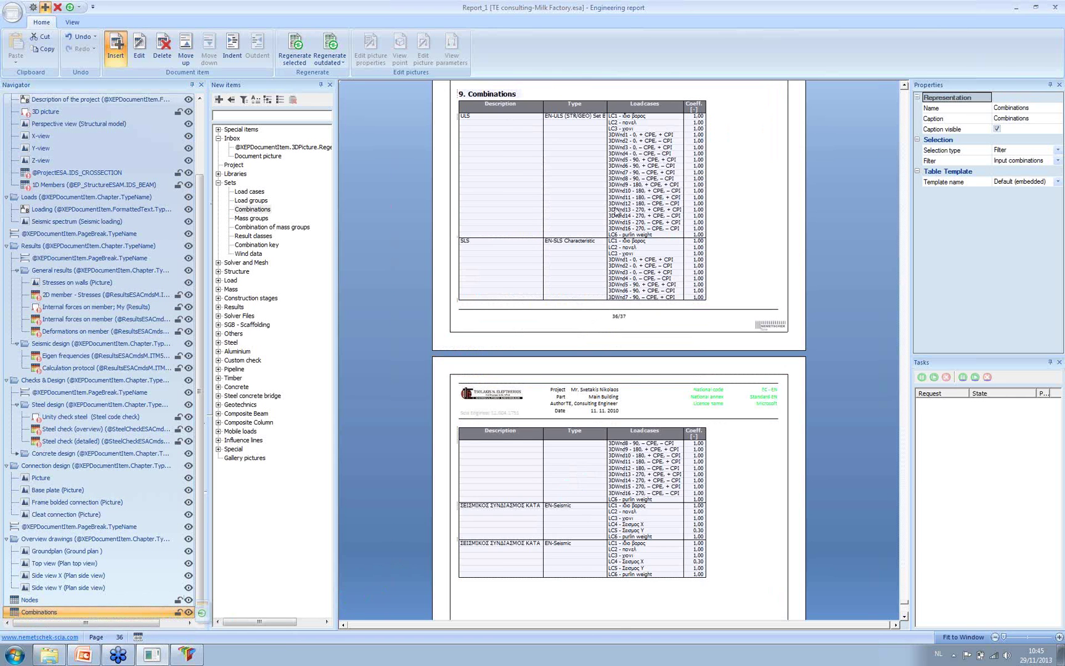
click(998, 180)
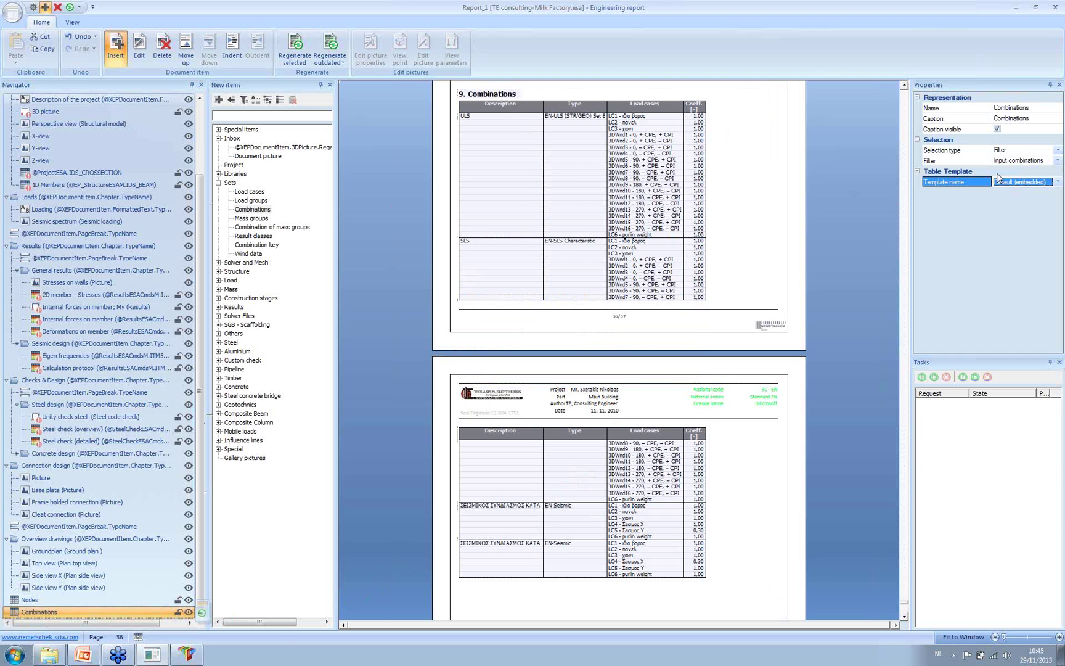
click(998, 179)
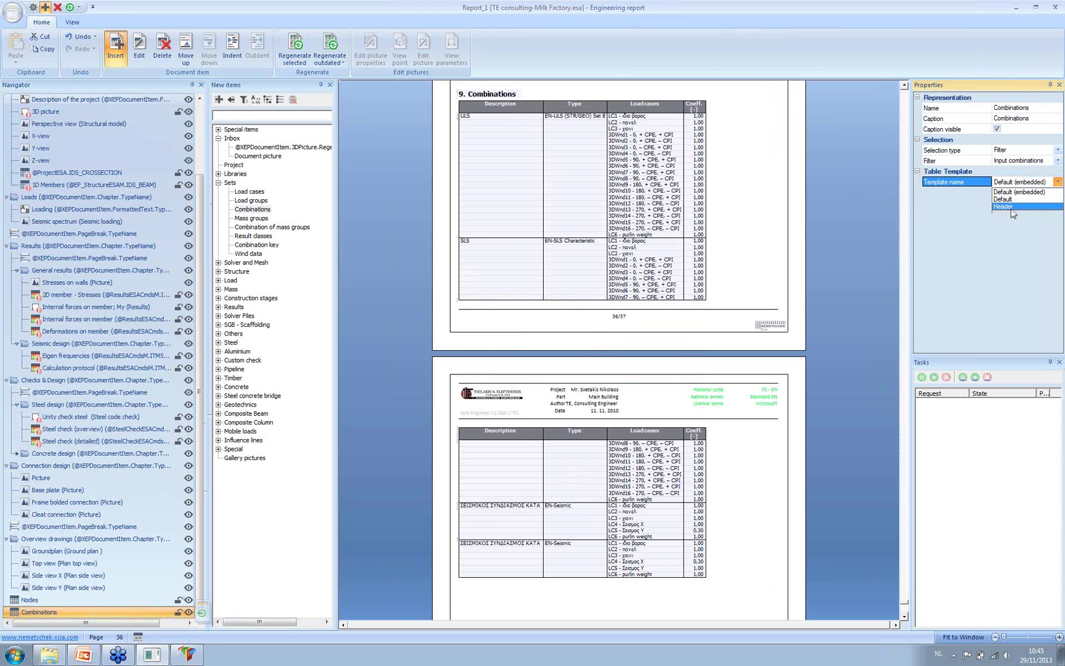
click(1013, 207)
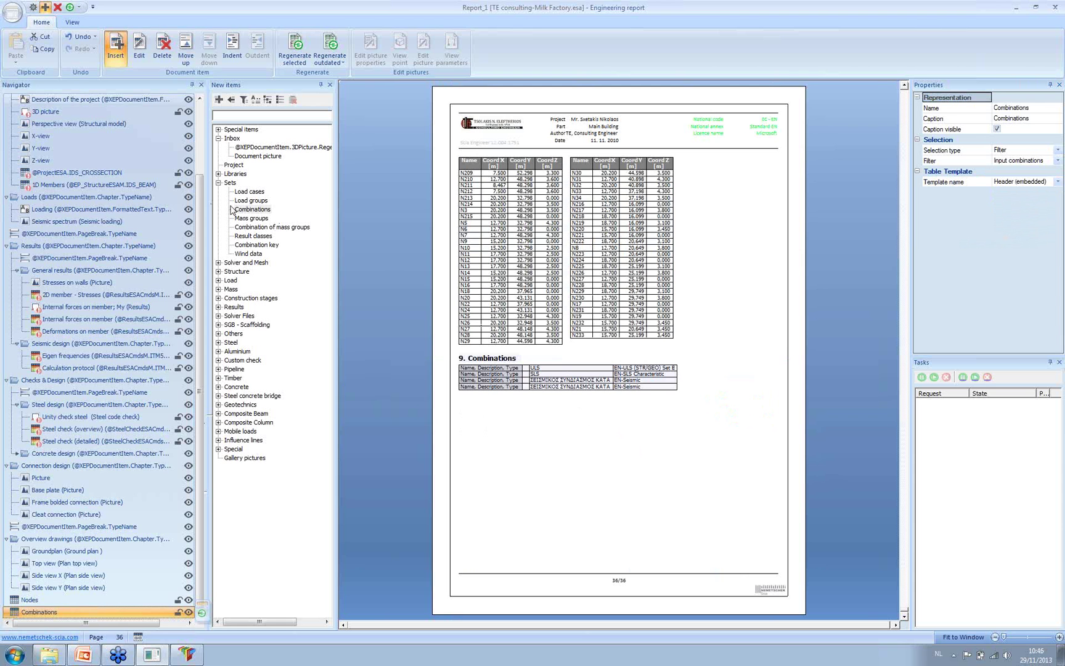
Insert the document picture of the My internal forces from the Inbox after the Combinations table and regenerate it
click(247, 157)
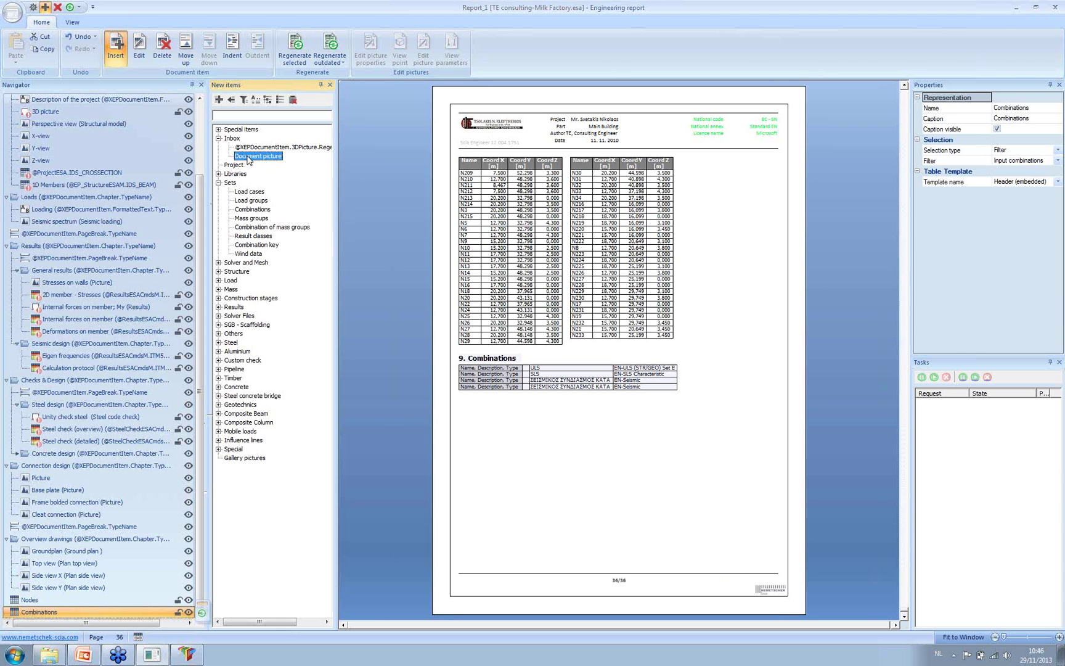
double_click(249, 158)
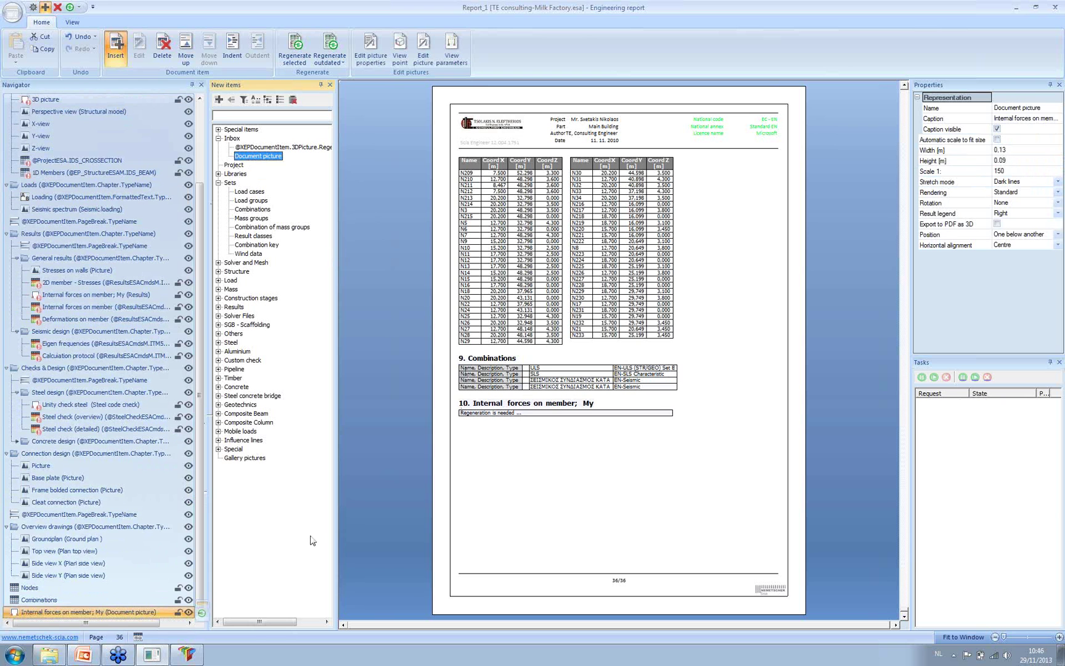
click(536, 417)
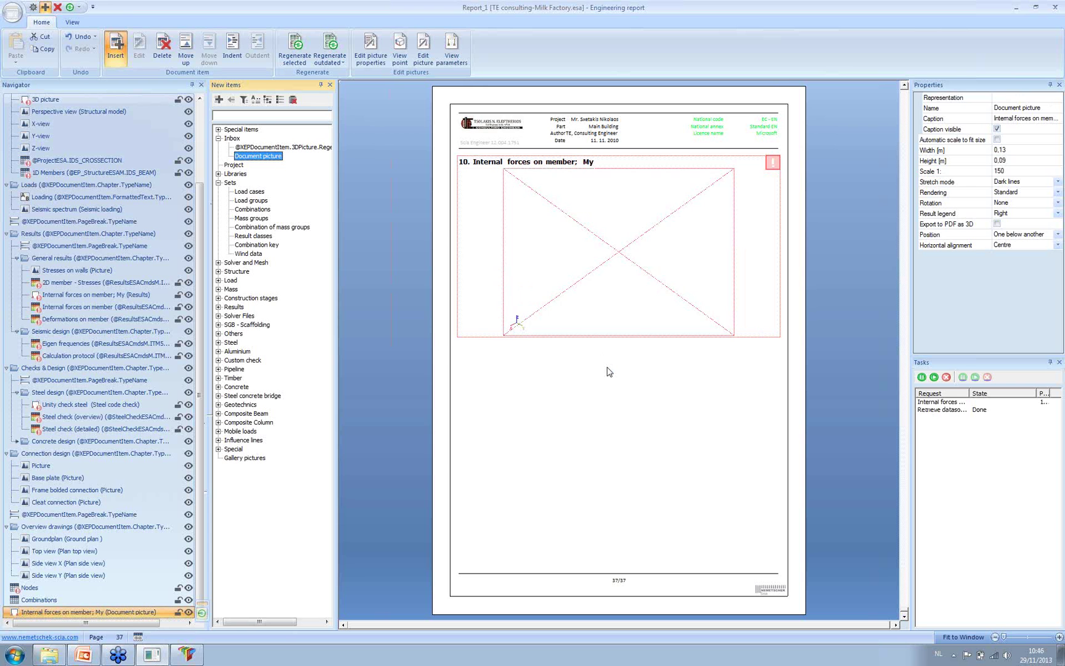
click(610, 373)
scroll(611, 376, up, 5)
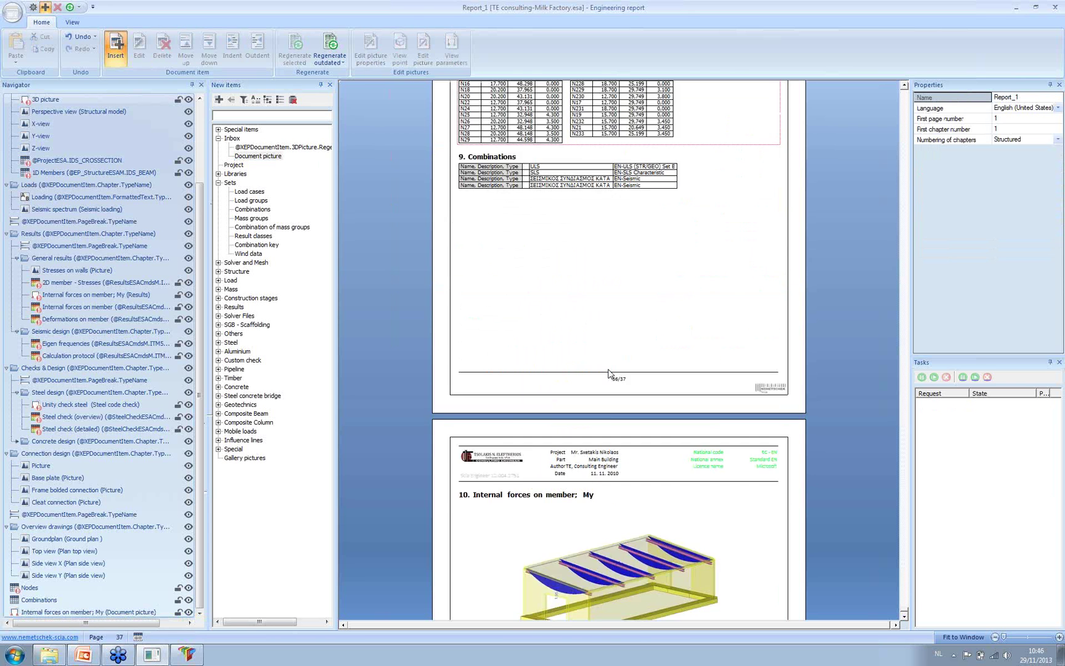
scroll(613, 379, down, 3)
Set the height of the internal forces My picture to 0.07 m
click(620, 393)
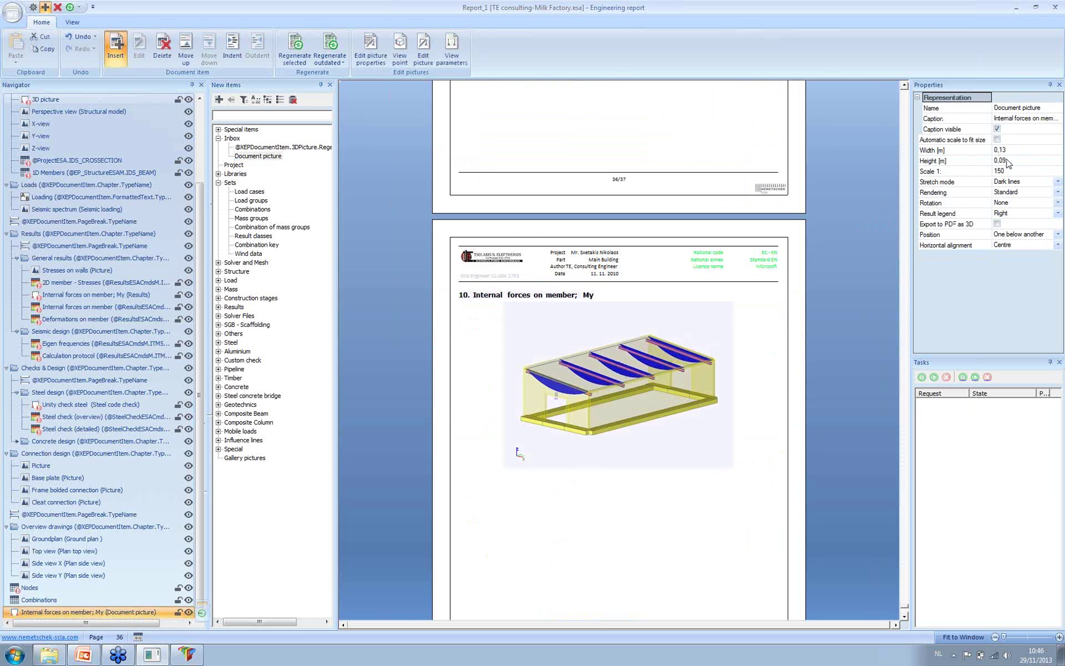
click(1028, 160)
text(07)
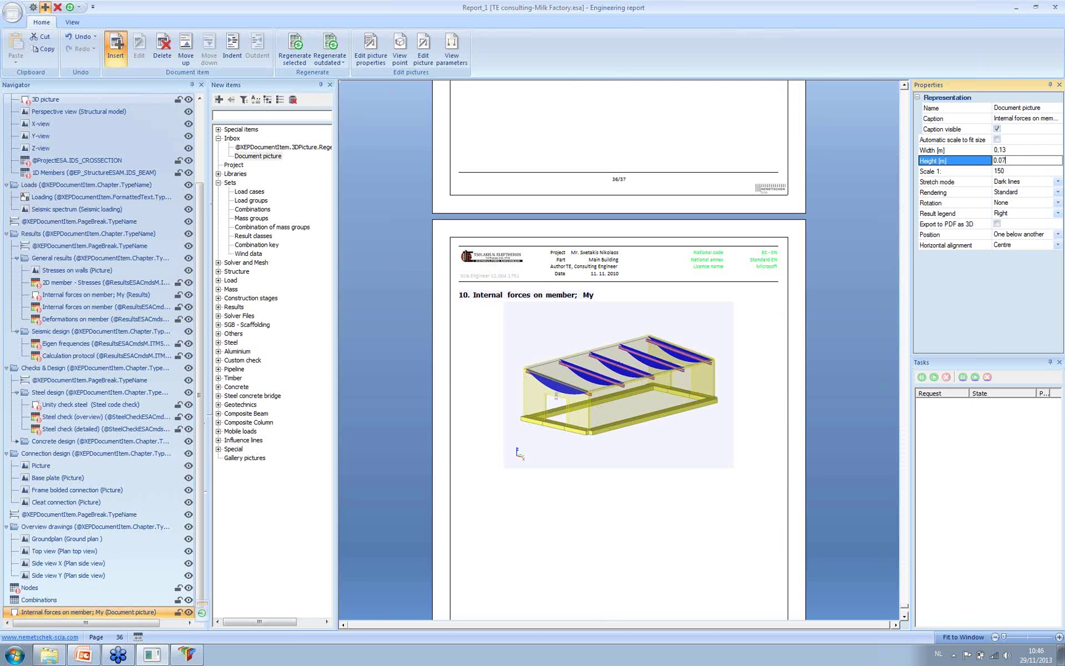
key(Return)
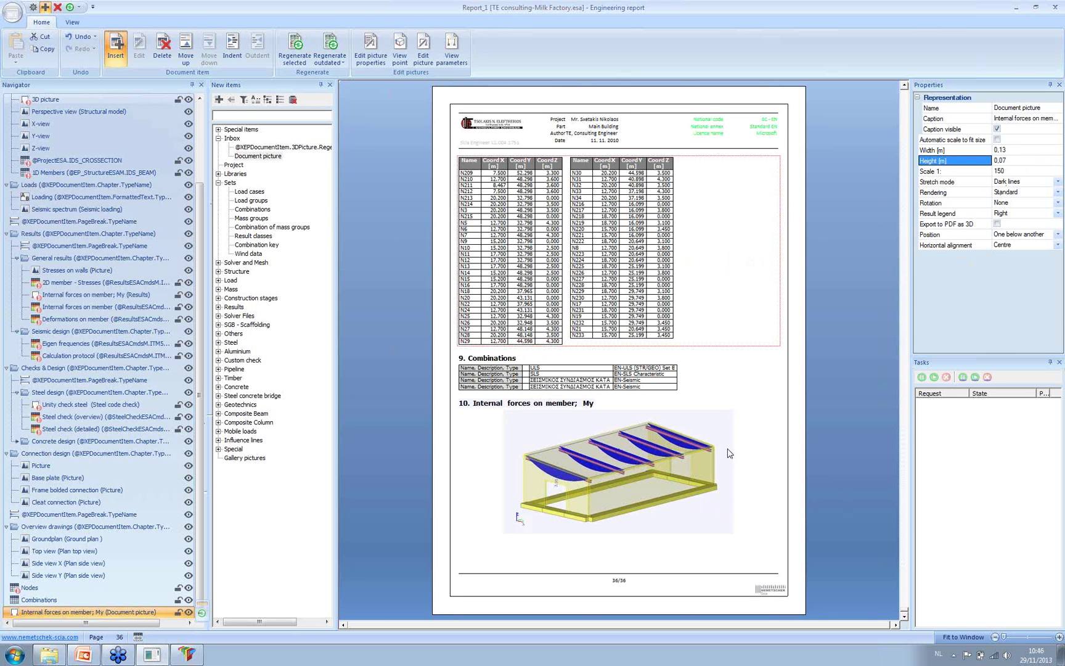
Enable automatic scale to fit size for the internal forces My picture and regenerate it
click(947, 140)
click(998, 141)
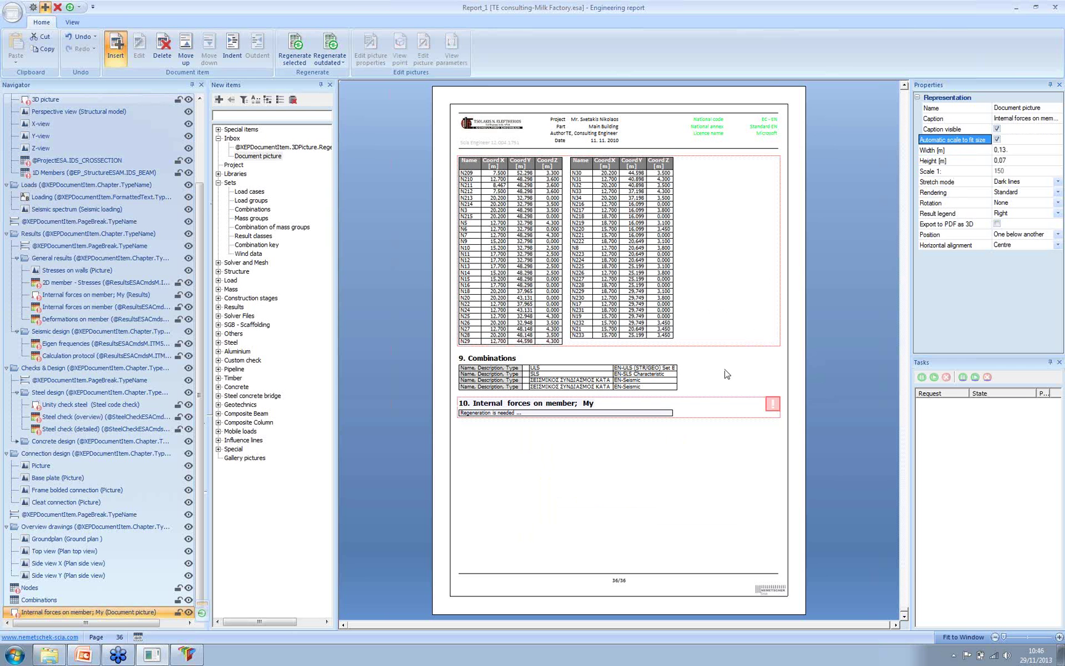
click(494, 525)
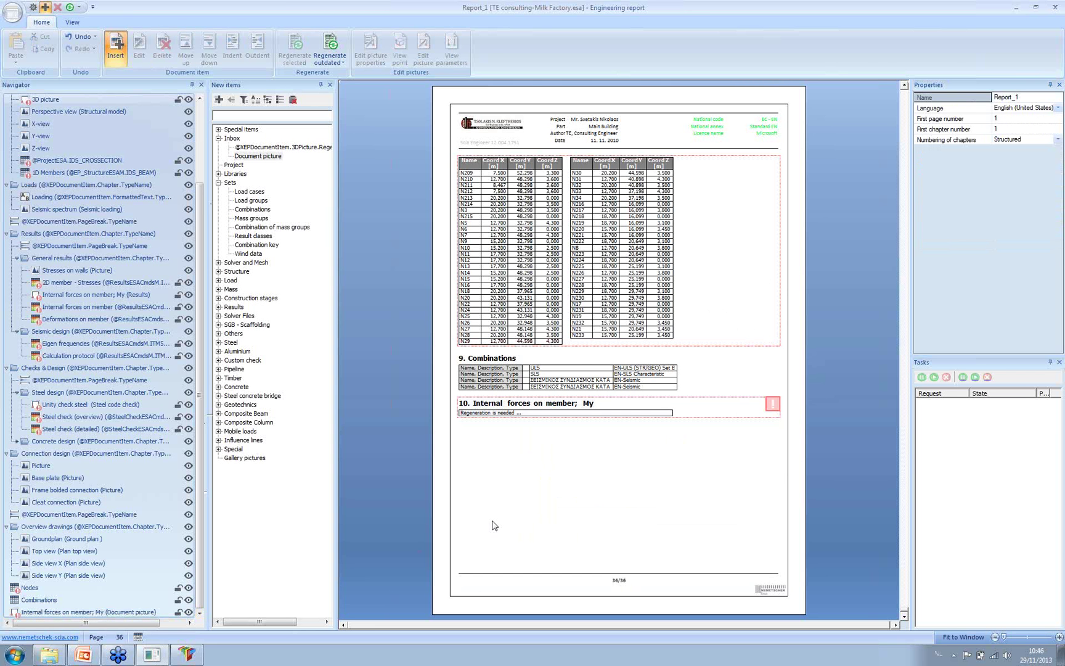
scroll(493, 525, up, 3)
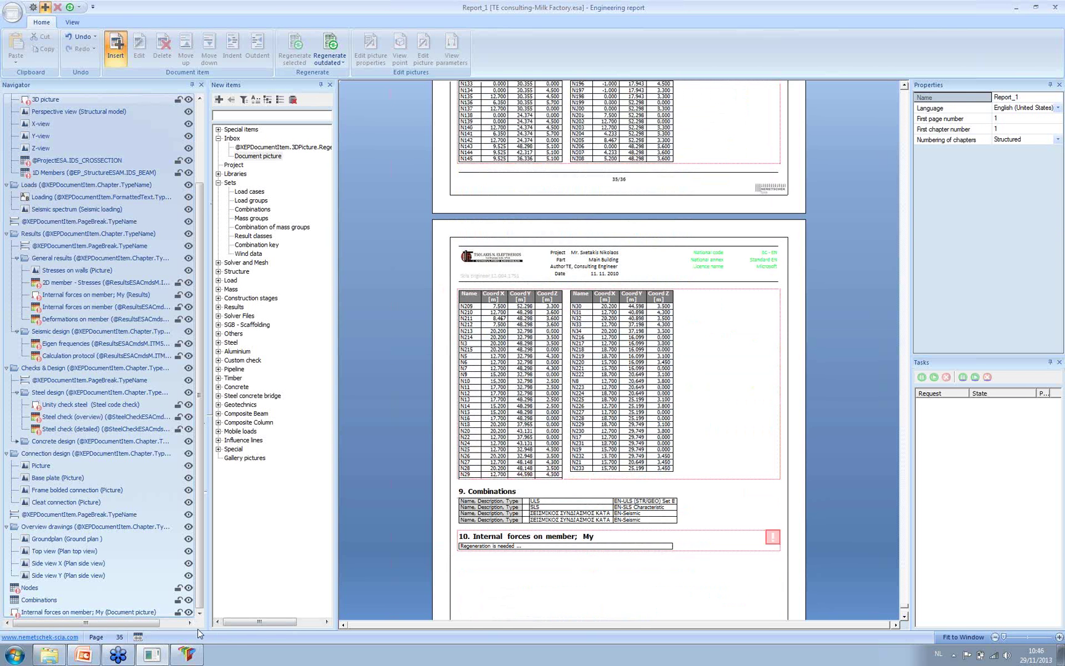
click(192, 613)
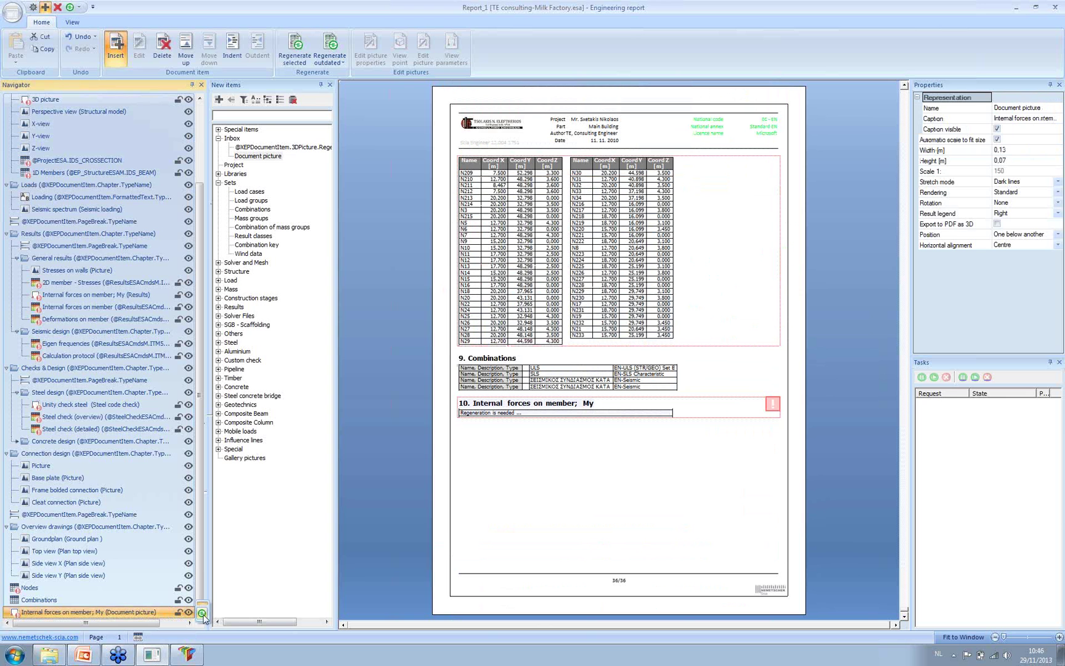
click(202, 613)
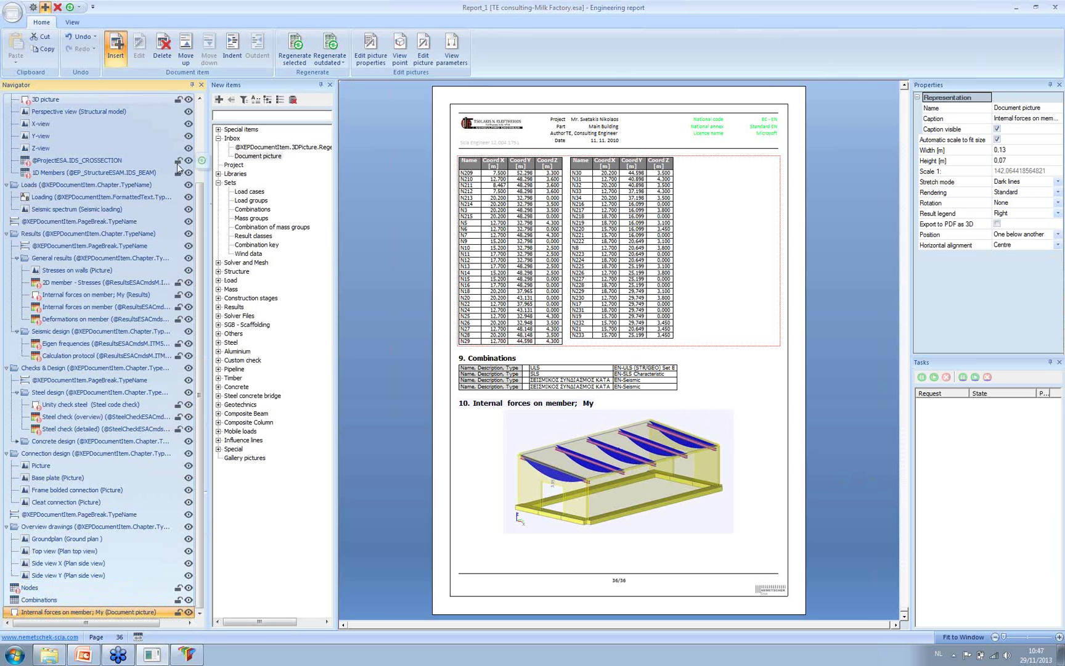
Indent the internal forces My picture under the Combinations table, regenerate the table and display its section in the report
click(233, 45)
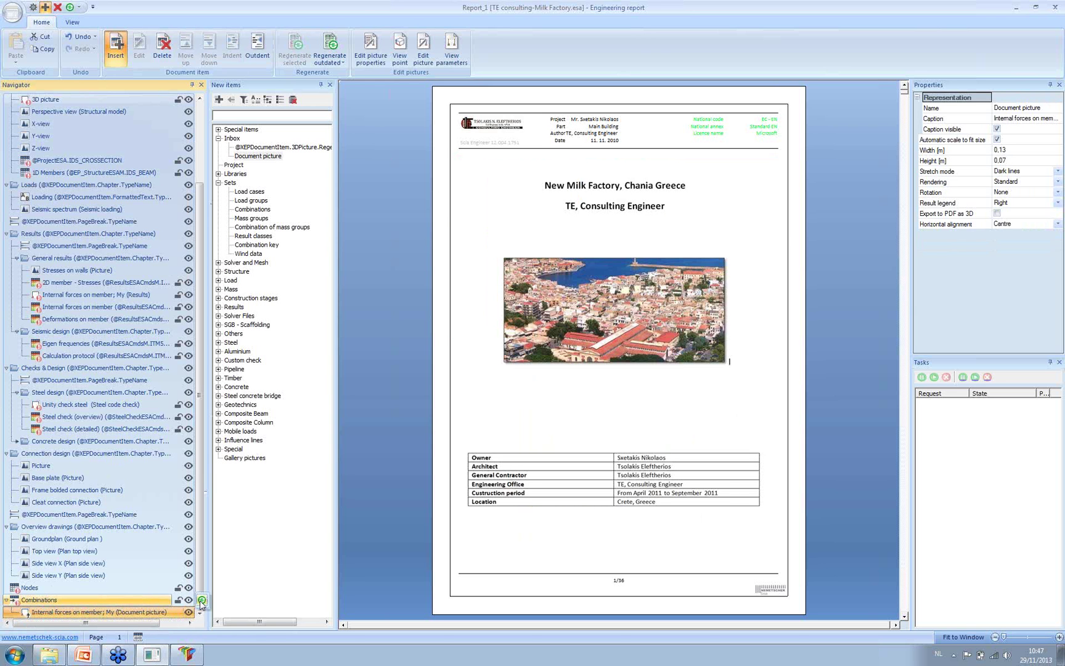
click(204, 600)
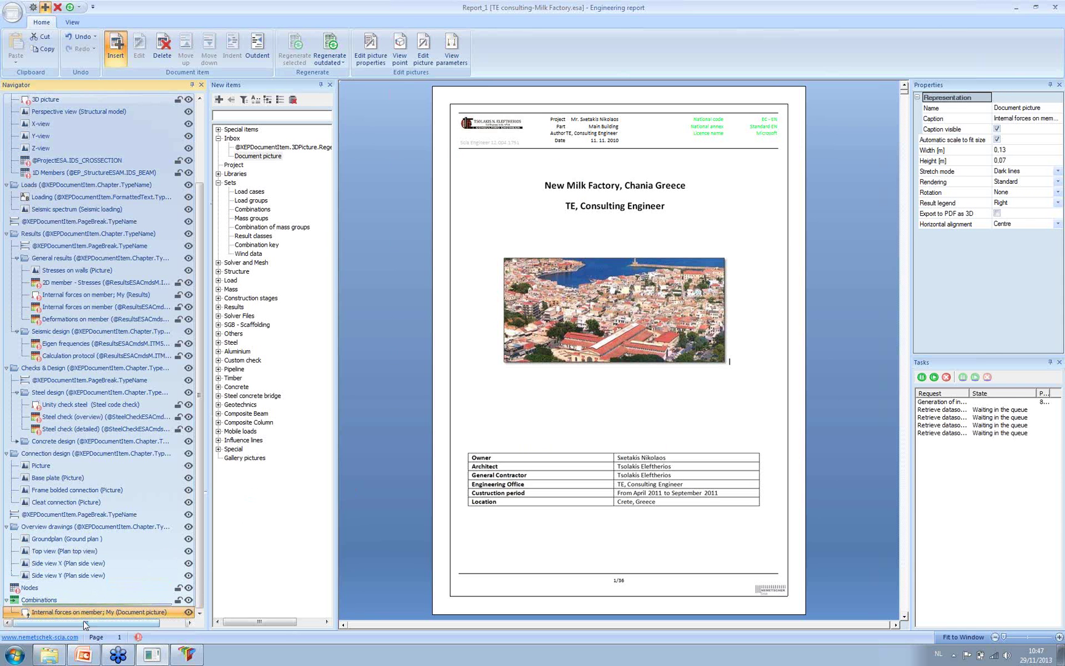
click(55, 597)
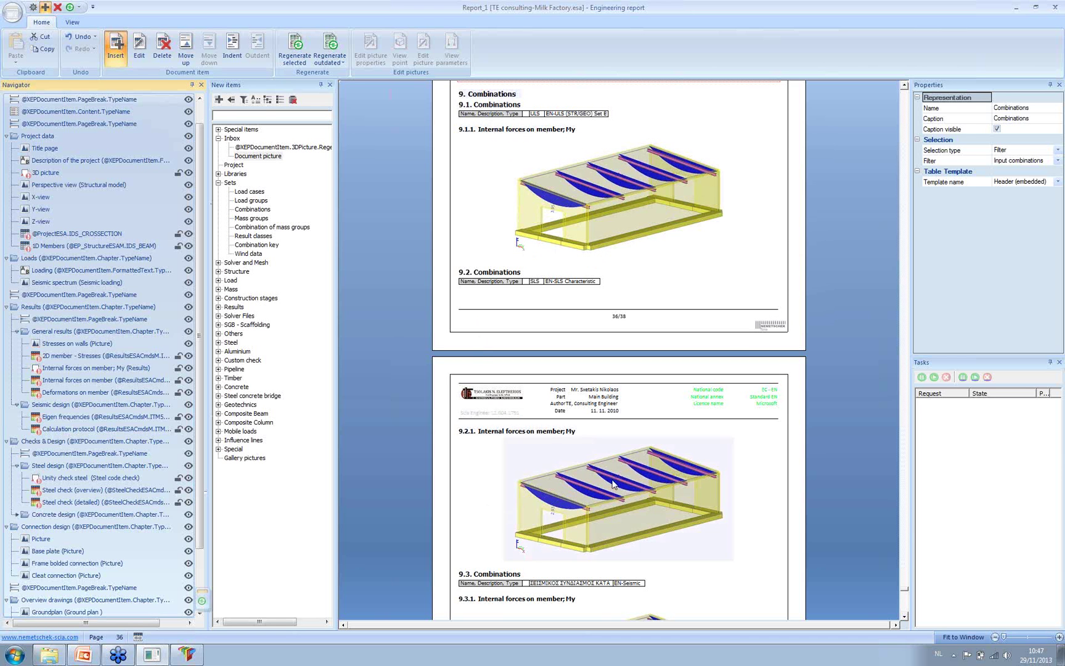
click(861, 329)
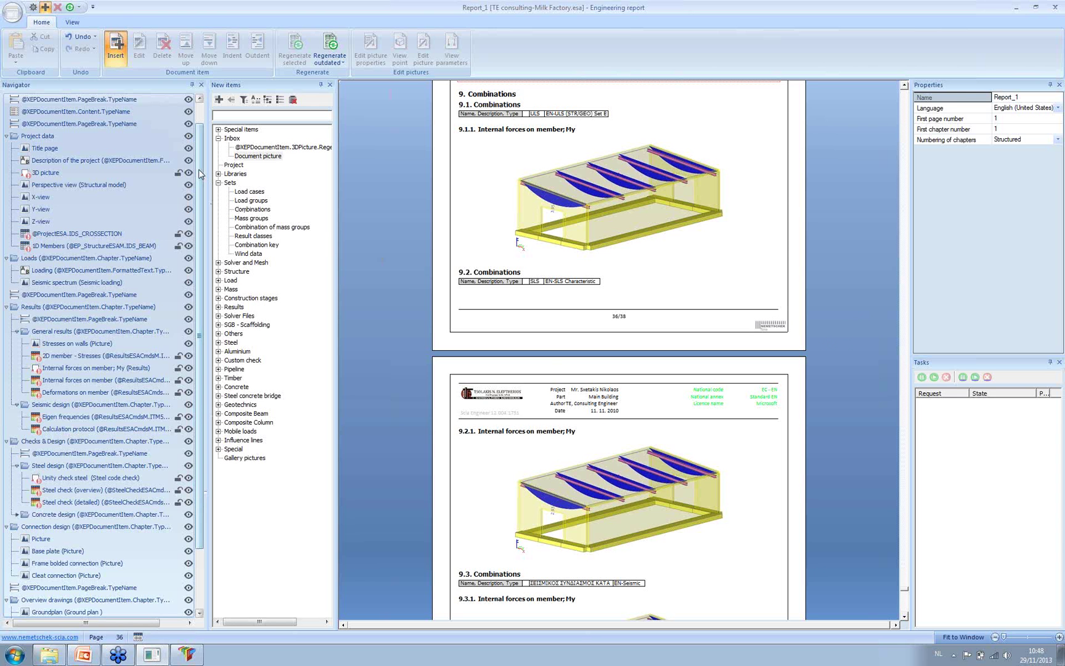
Select all report items in the structure, from the page header and footer down to the nested internal forces picture
scroll(201, 185, up, 1)
click(105, 104)
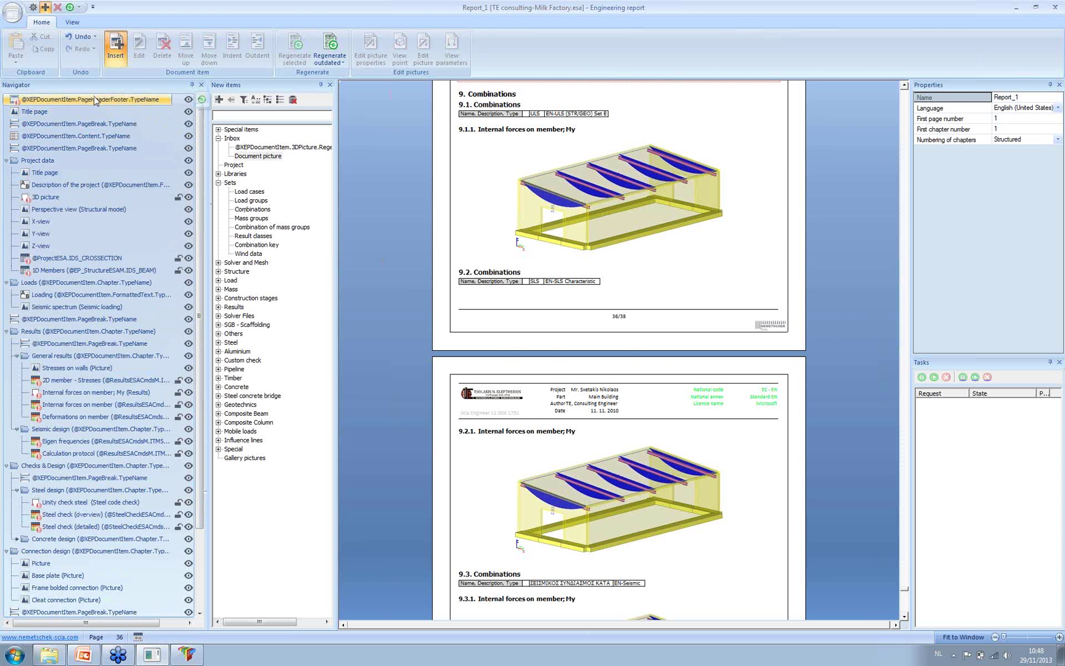
click(95, 98)
scroll(200, 197, down, 3)
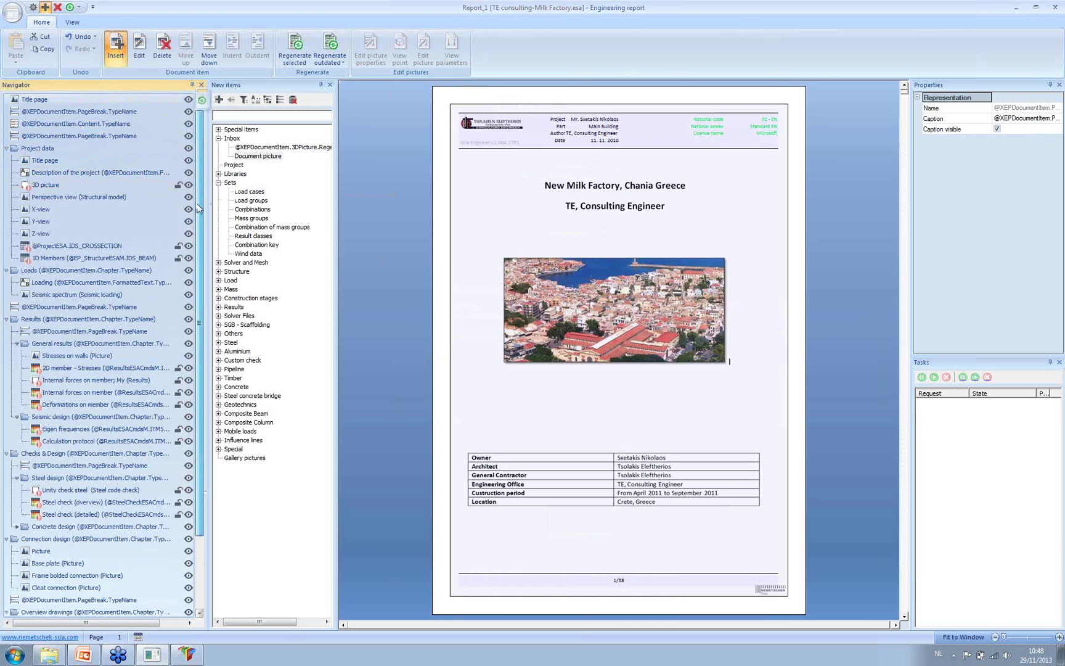
click(74, 611)
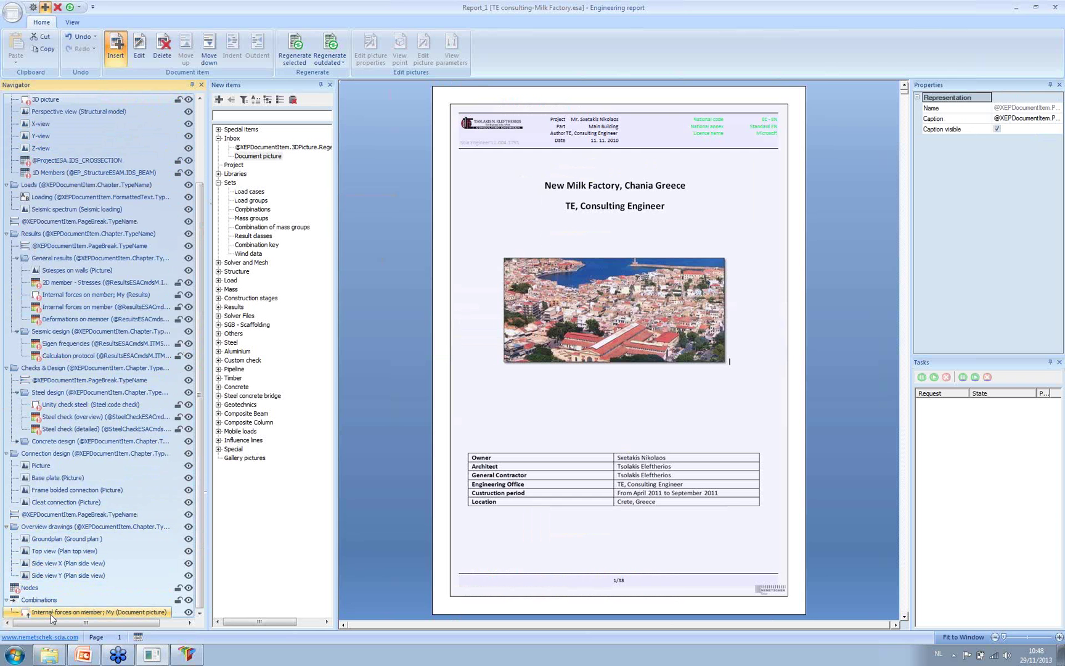
key(ctrl+a)
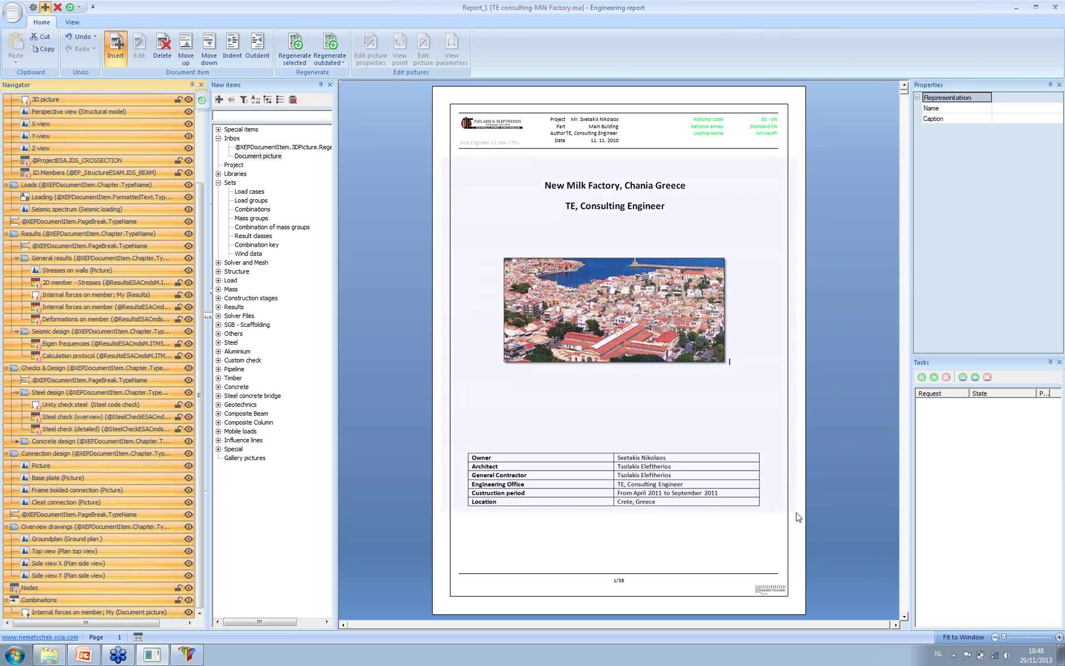
Switch to the PowerPoint presentation and browse the Engineering Report Part II slides up to slide 49 on RTF export
click(73, 658)
scroll(247, 487, down, 1)
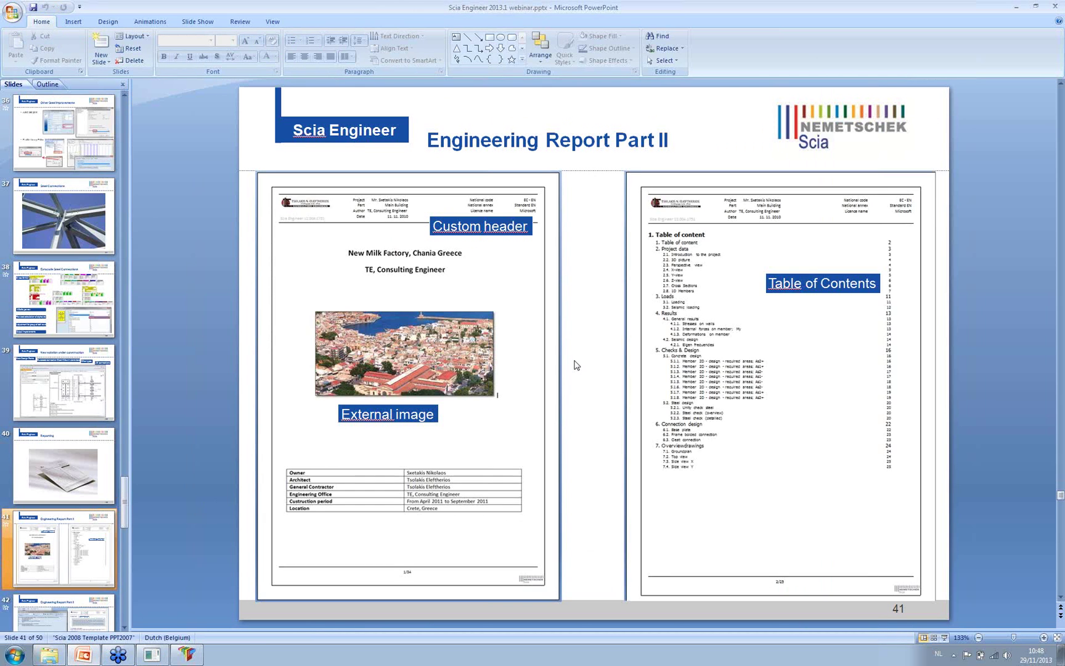
scroll(578, 365, down, 5)
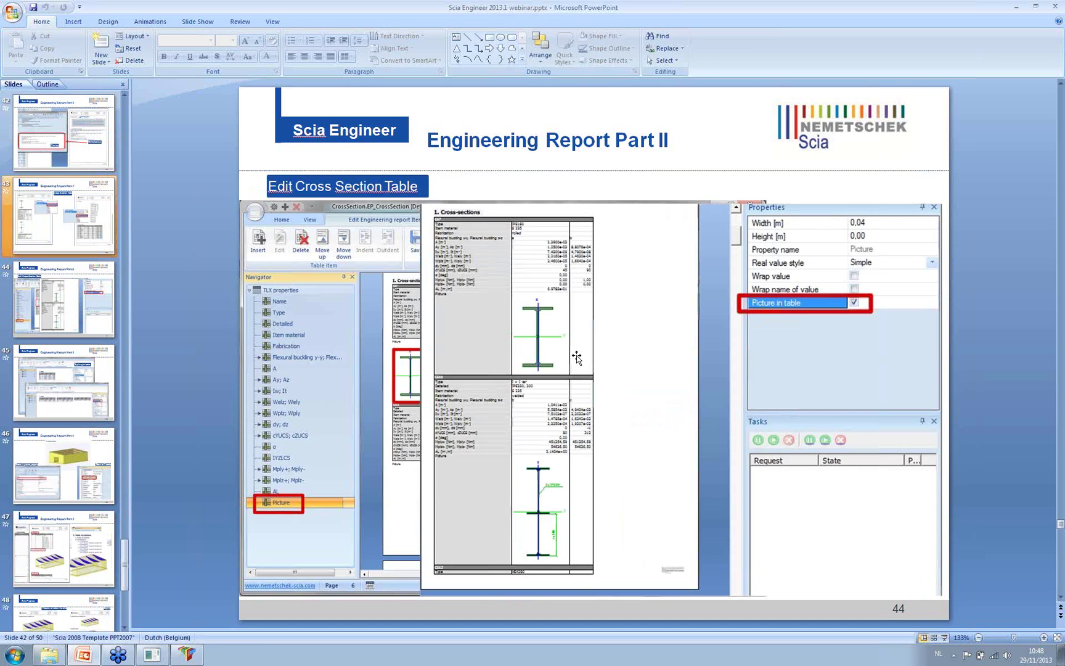
scroll(577, 357, down, 3)
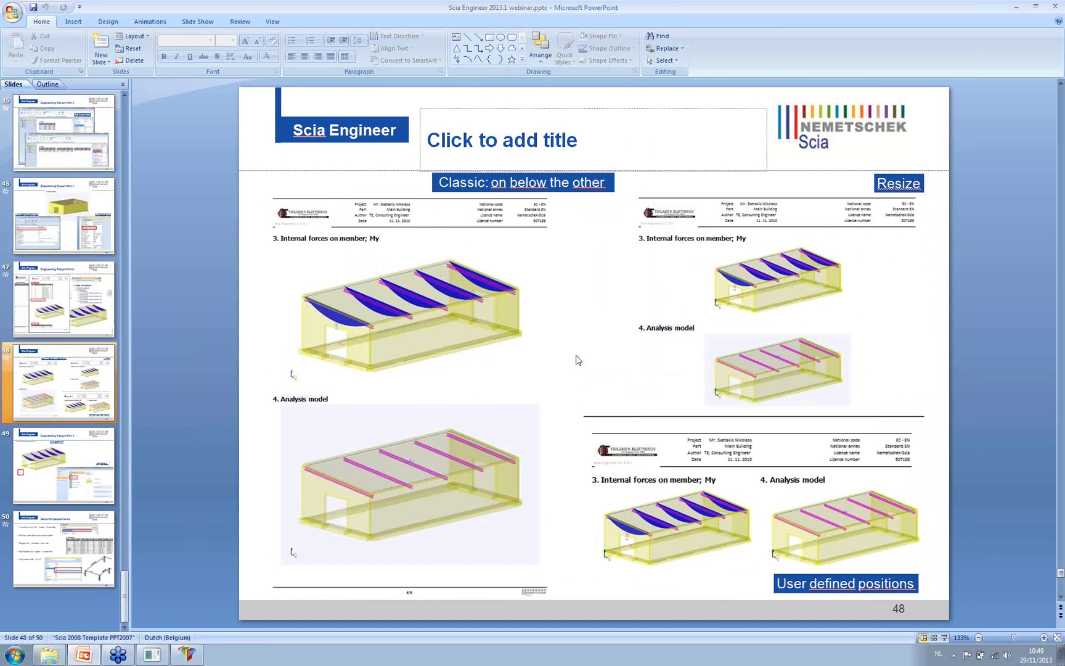
scroll(576, 357, down, 1)
scroll(577, 358, up, 2)
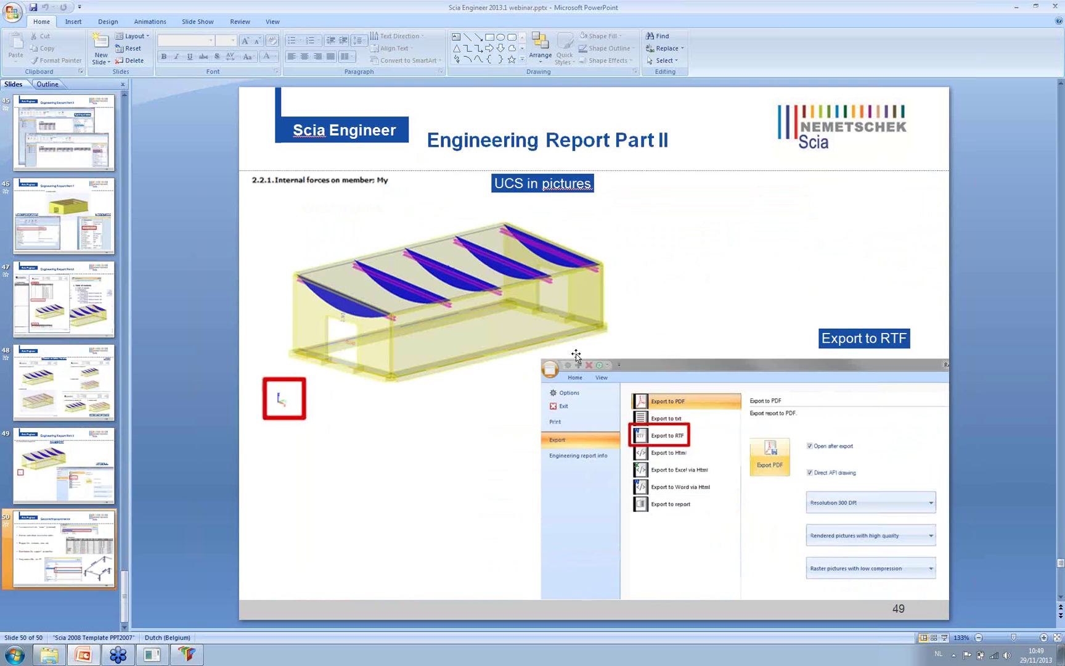
scroll(578, 357, down, 1)
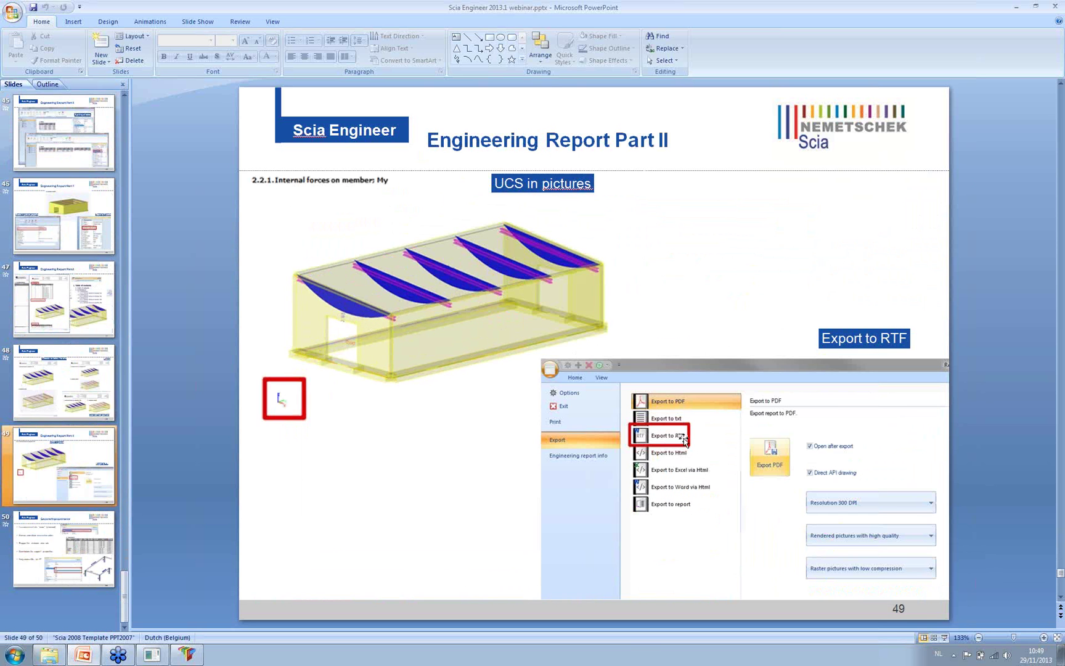